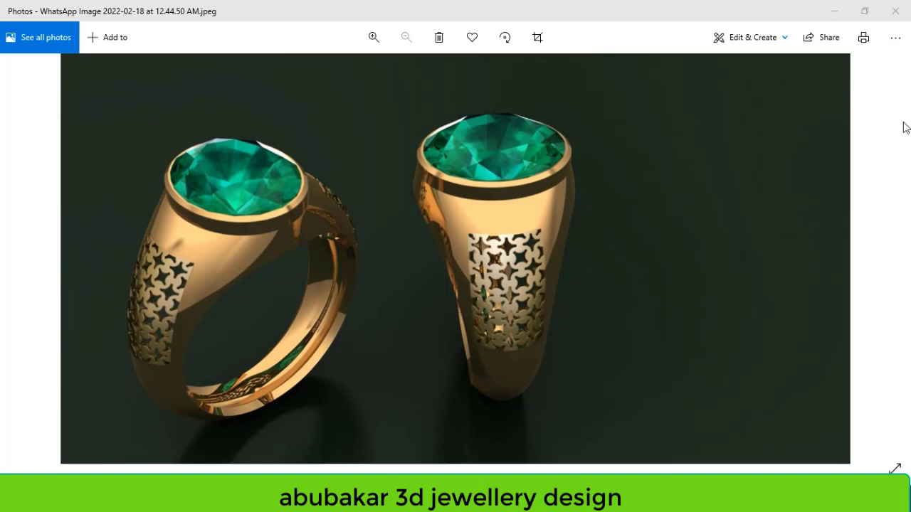
# - Minimize the Photos reference image of the gold rings to reveal the empty Untitled.3dm workspace
pyautogui.click(833, 12)
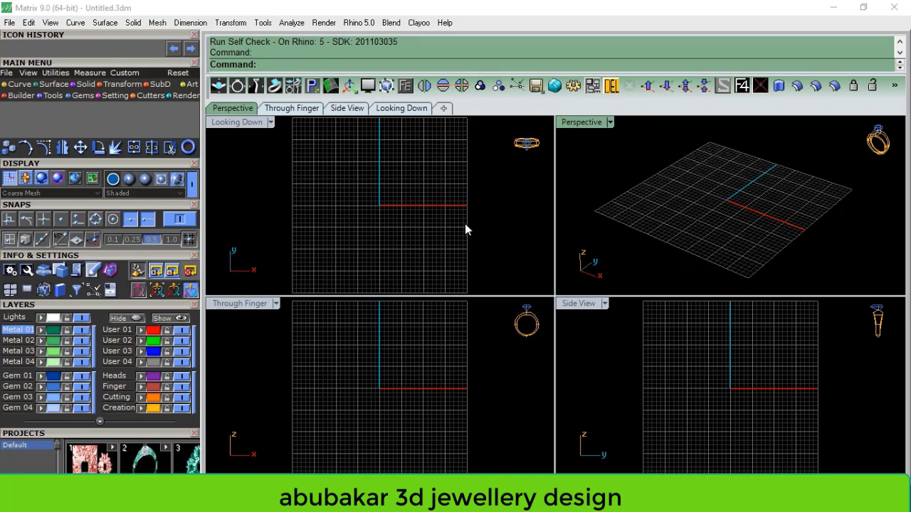
# - Maximize the Looking Down view and place an 11 × 9 oval gem at the origin from the Gem Loader
pyautogui.click(251, 124)
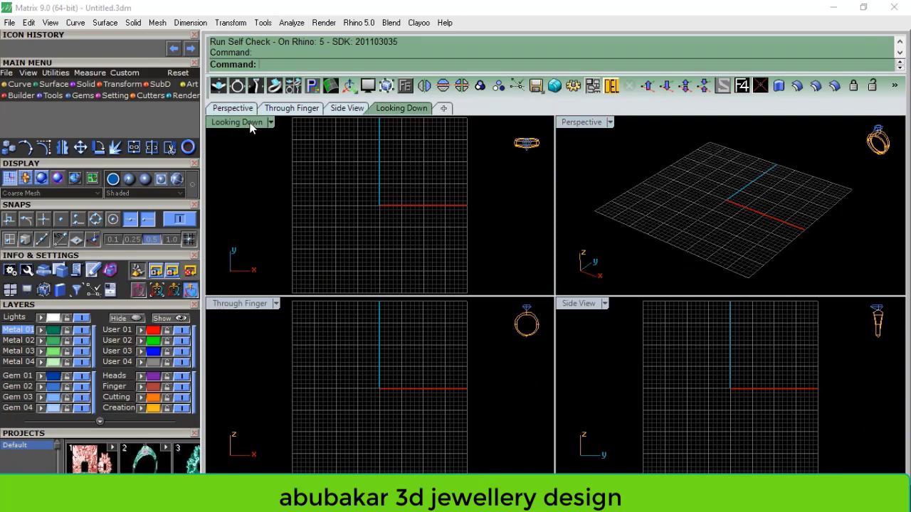
pyautogui.doubleClick(237, 125)
pyautogui.scroll(-4, 484, 285)
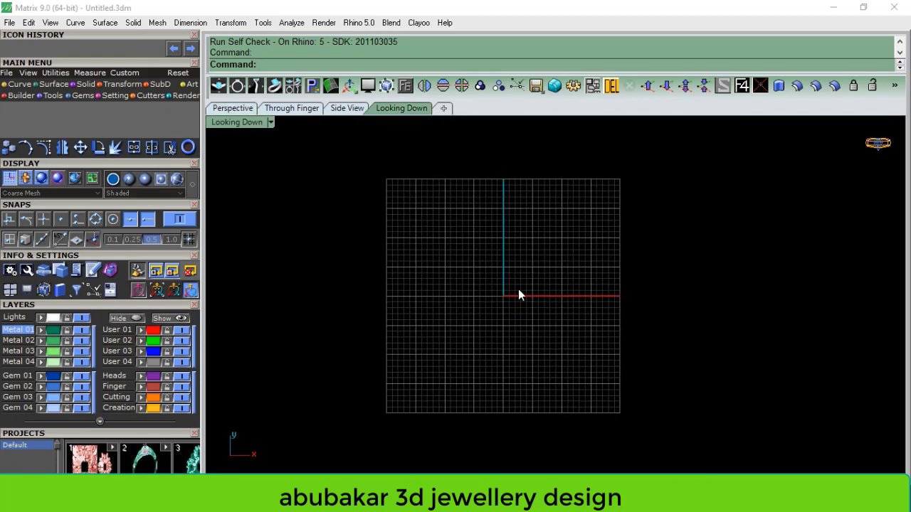
pyautogui.click(80, 96)
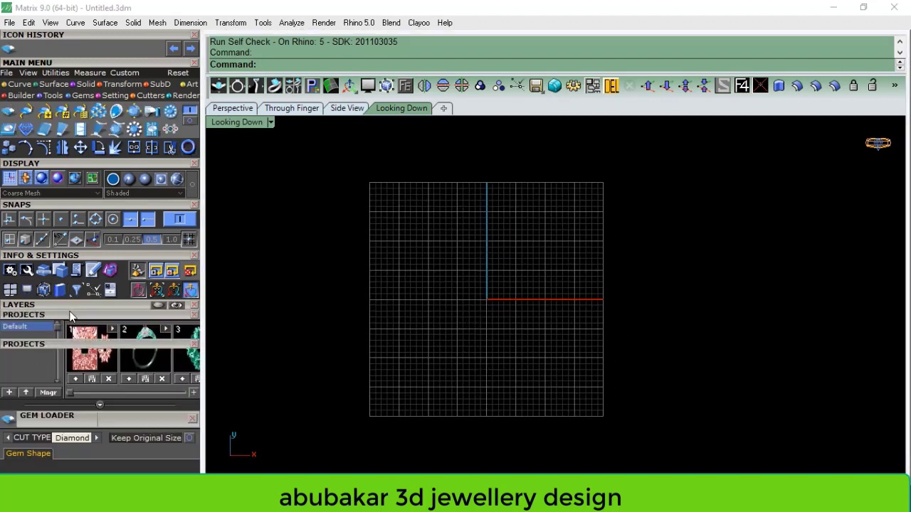
pyautogui.click(63, 266)
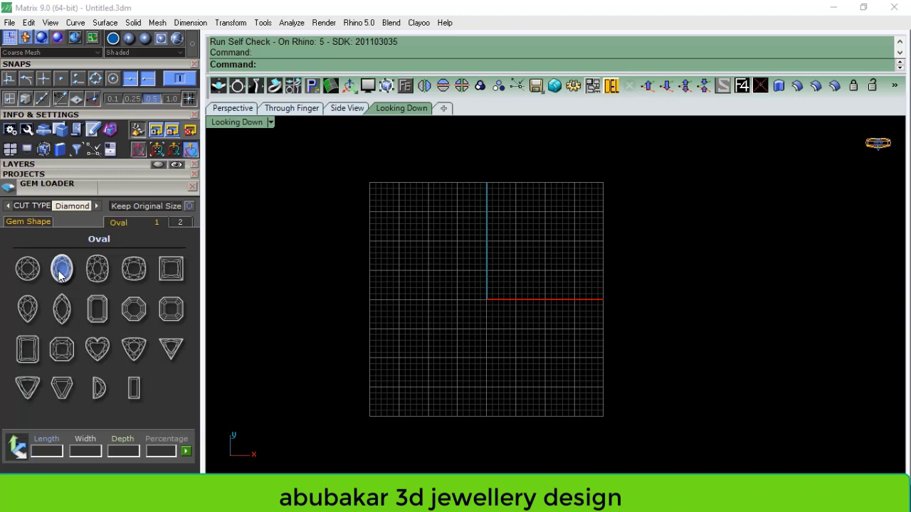
pyautogui.click(180, 222)
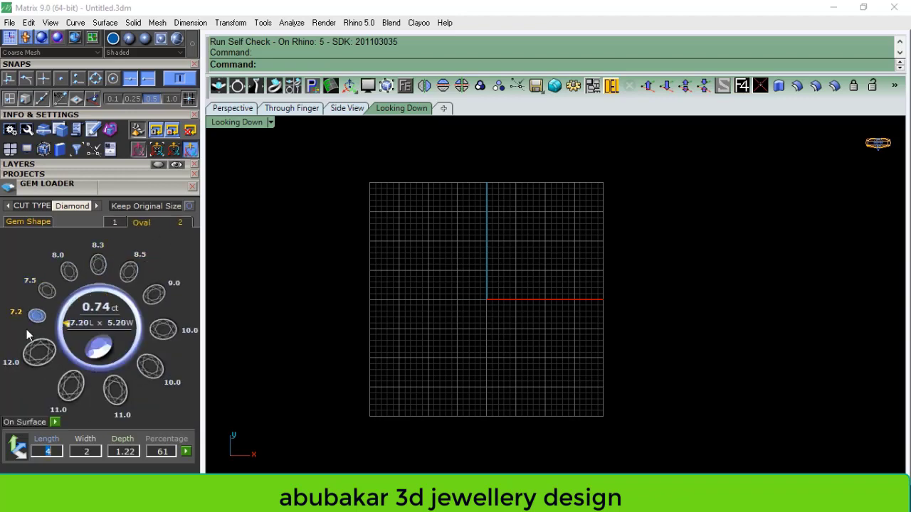
pyautogui.click(84, 392)
pyautogui.click(115, 390)
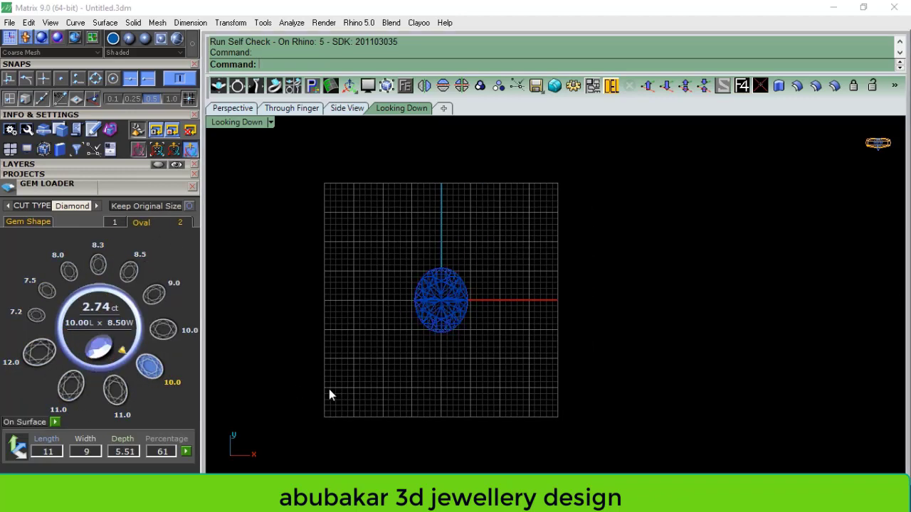
# - Switch to the Through Finger view to see the oval gem from the side
pyautogui.scroll(2, 441, 299)
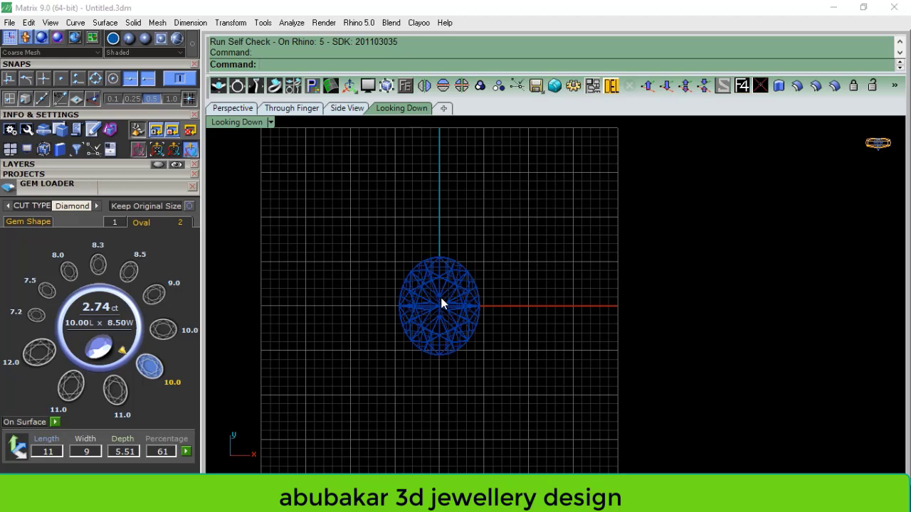
pyautogui.click(292, 109)
pyautogui.click(192, 186)
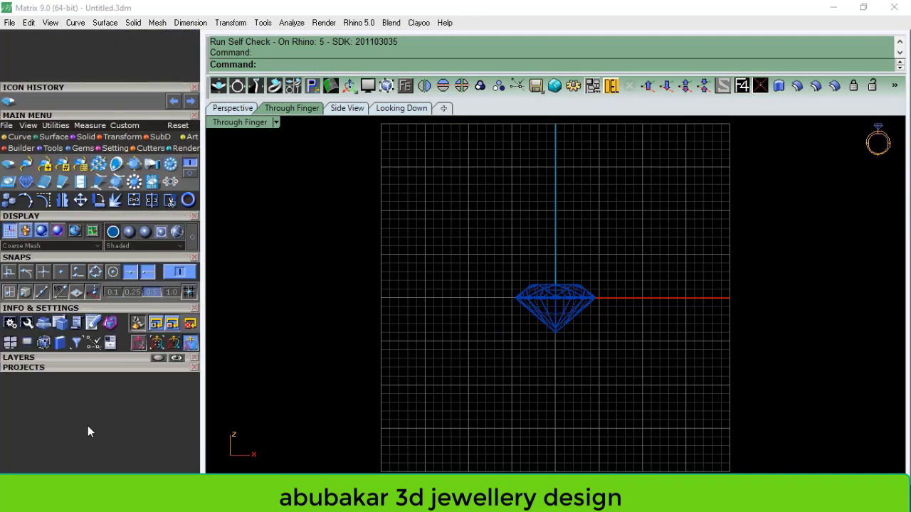
# - Create a Ring Rail finger circle at Swiss size 20 1/4
pyautogui.click(187, 200)
pyautogui.click(151, 381)
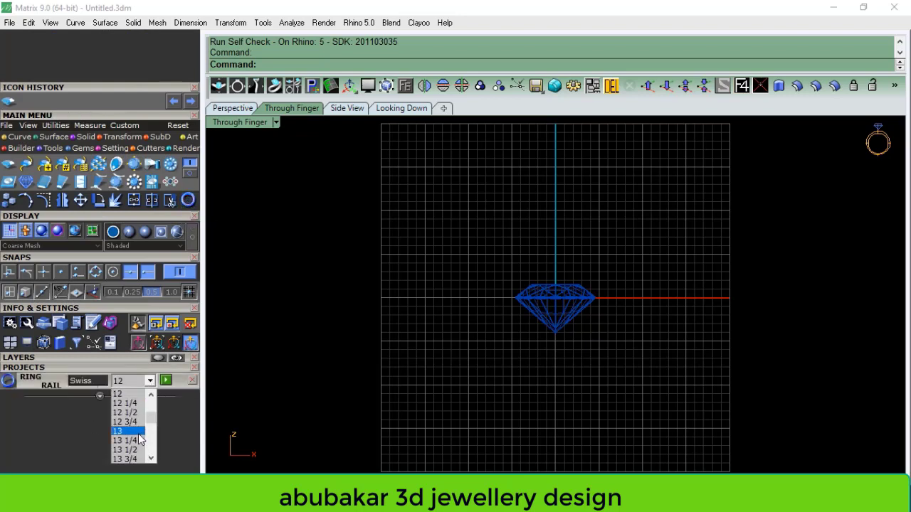
pyautogui.moveTo(151, 418); pyautogui.dragTo(154, 431)
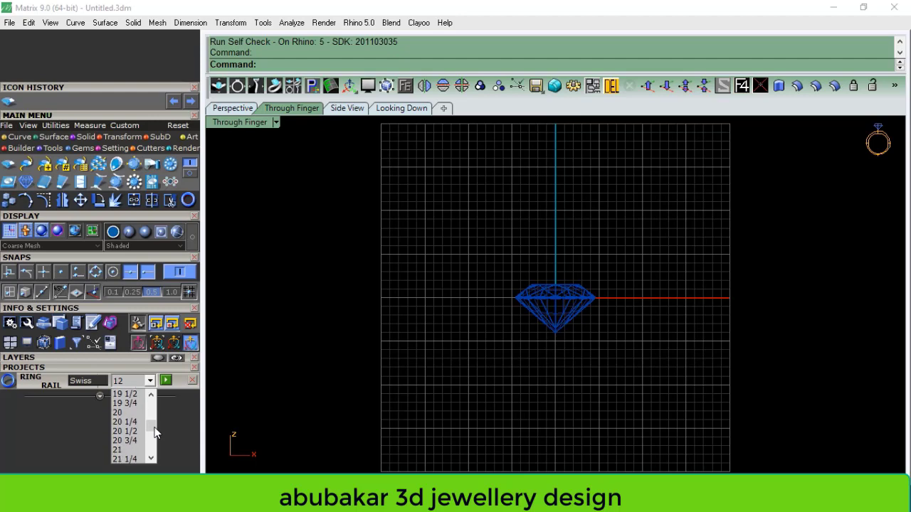
pyautogui.click(125, 422)
pyautogui.click(166, 380)
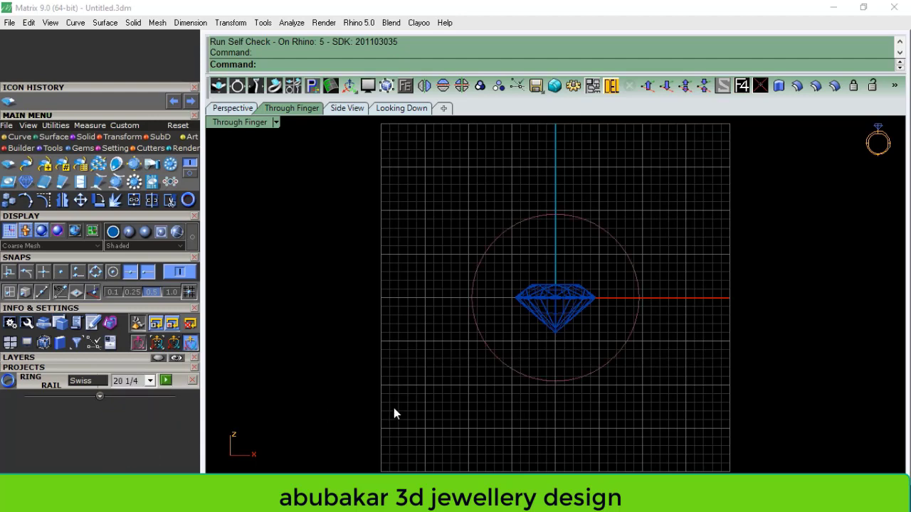
# - Gumball-drag the oval gem upward so it sits above the ring circle
pyautogui.moveTo(618, 318); pyautogui.dragTo(498, 382, button='right')
pyautogui.click(435, 366)
pyautogui.moveTo(434, 334); pyautogui.dragTo(440, 200)
pyautogui.click(534, 263)
pyautogui.moveTo(498, 294); pyautogui.dragTo(534, 291, button='right')
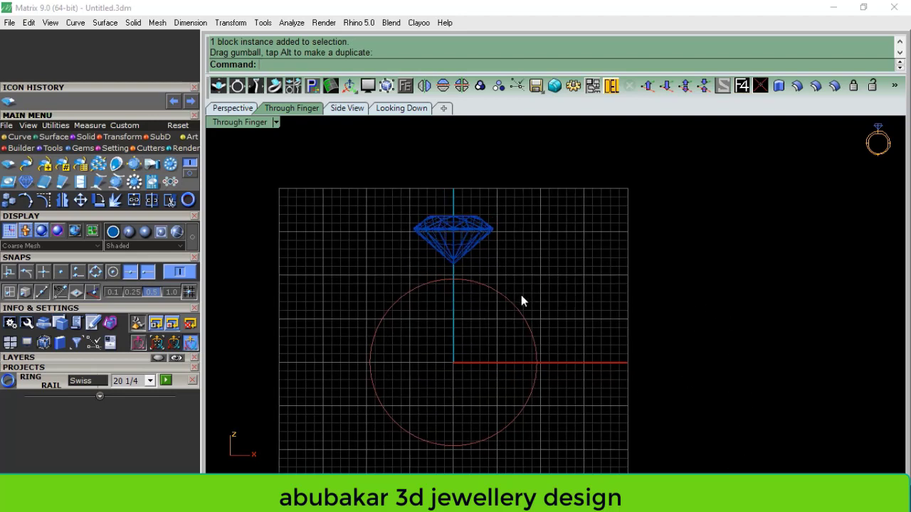
pyautogui.click(513, 303)
pyautogui.scroll(2, 463, 284)
pyautogui.press('Escape')
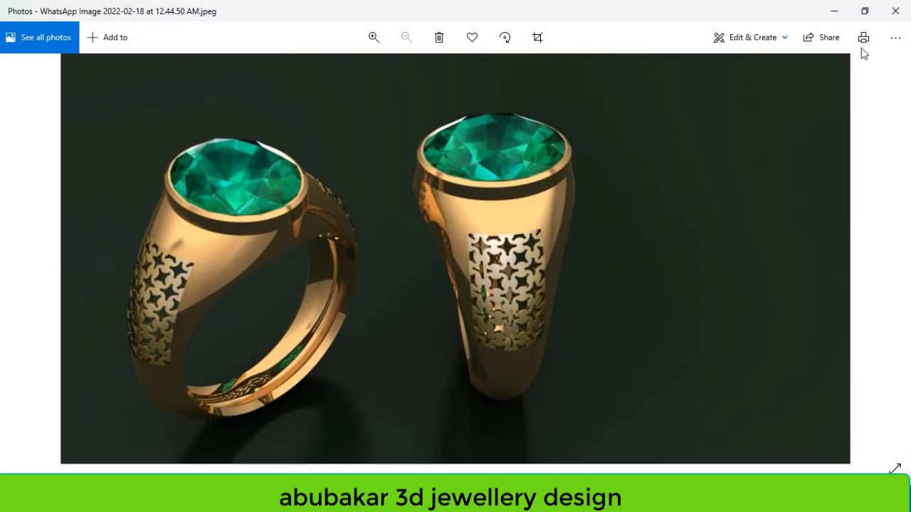
pyautogui.click(833, 11)
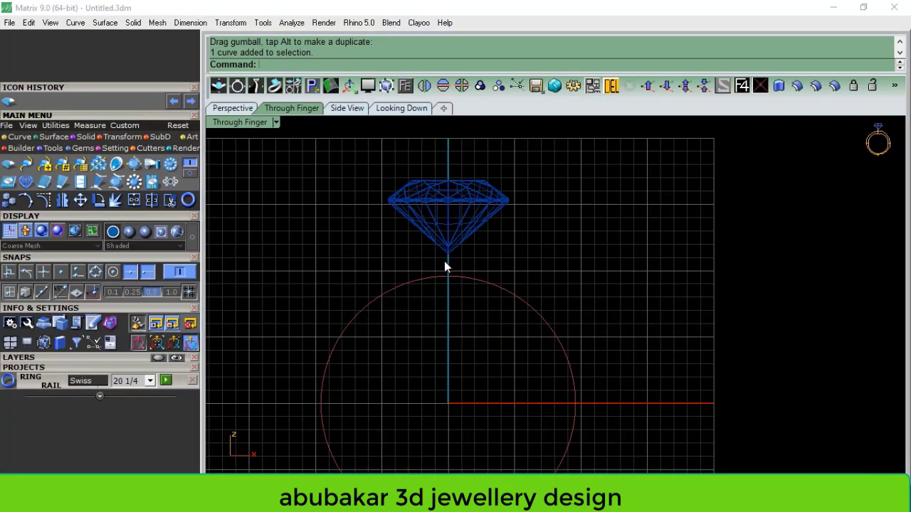
pyautogui.click(19, 136)
# - Draw a line of length 2 starting at the top of the ring circle
pyautogui.click(27, 165)
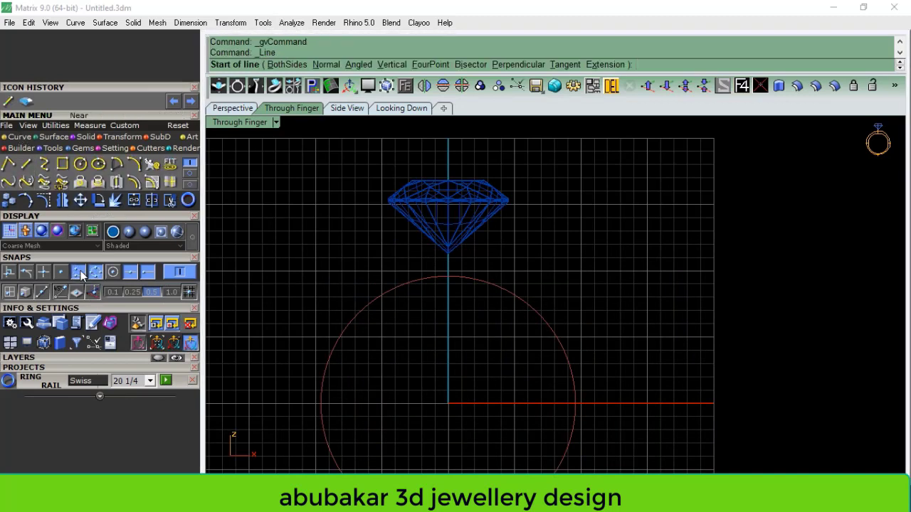
pyautogui.click(447, 277)
pyautogui.write('2')
pyautogui.press('Return')
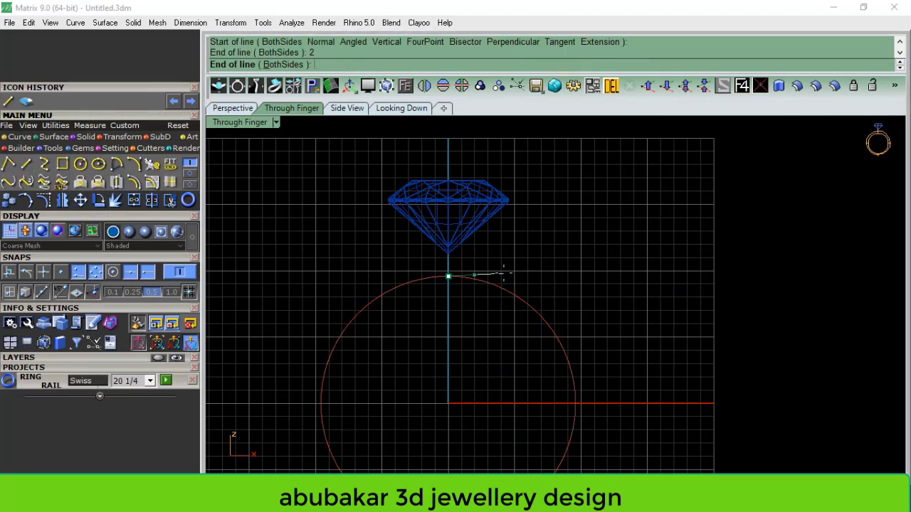
pyautogui.click(505, 218)
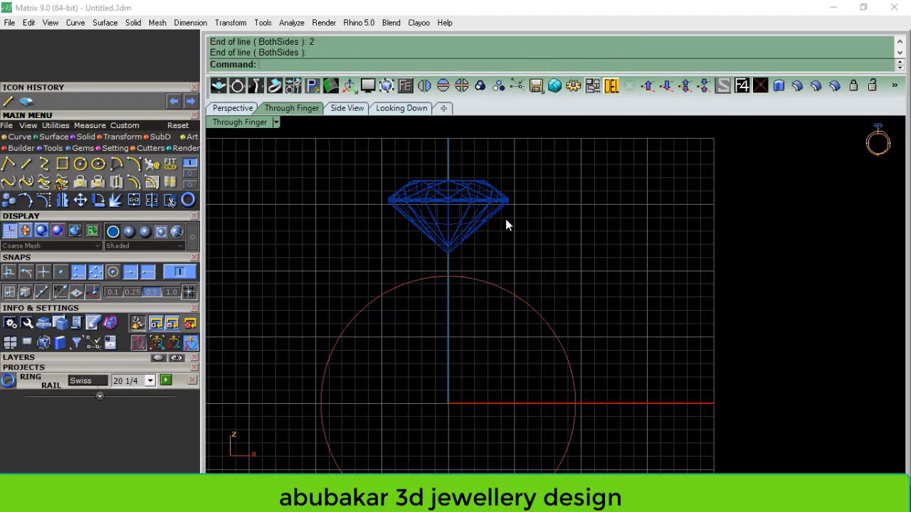
# - Move the gem upward and delete the short curve beneath it
pyautogui.scroll(3, 477, 214)
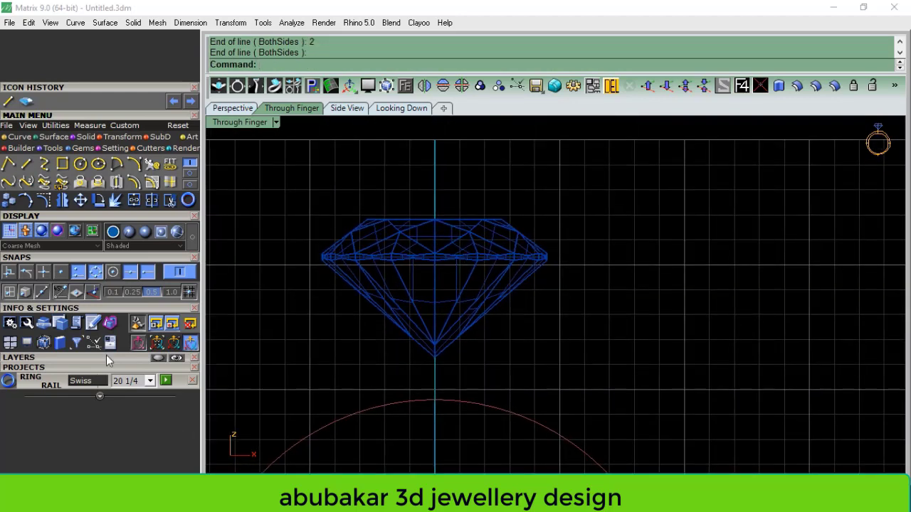
pyautogui.click(106, 357)
pyautogui.click(485, 258)
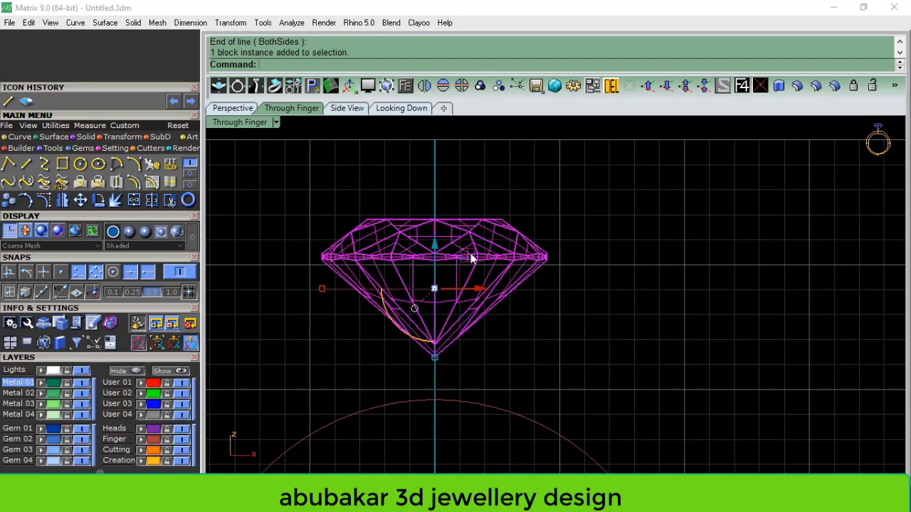
pyautogui.moveTo(437, 250); pyautogui.dragTo(555, 300)
pyautogui.click(552, 300)
pyautogui.moveTo(553, 301); pyautogui.dragTo(597, 285, button='right')
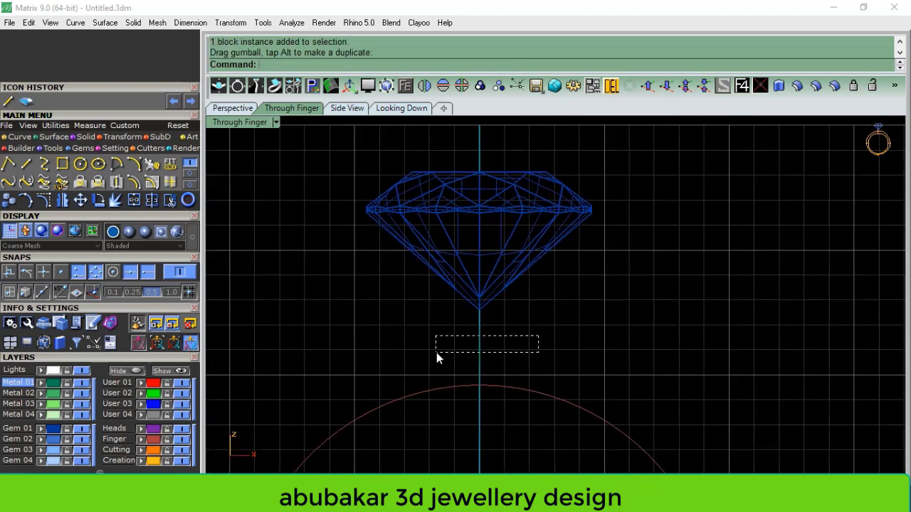
pyautogui.moveTo(539, 335); pyautogui.dragTo(437, 352)
pyautogui.press('Delete')
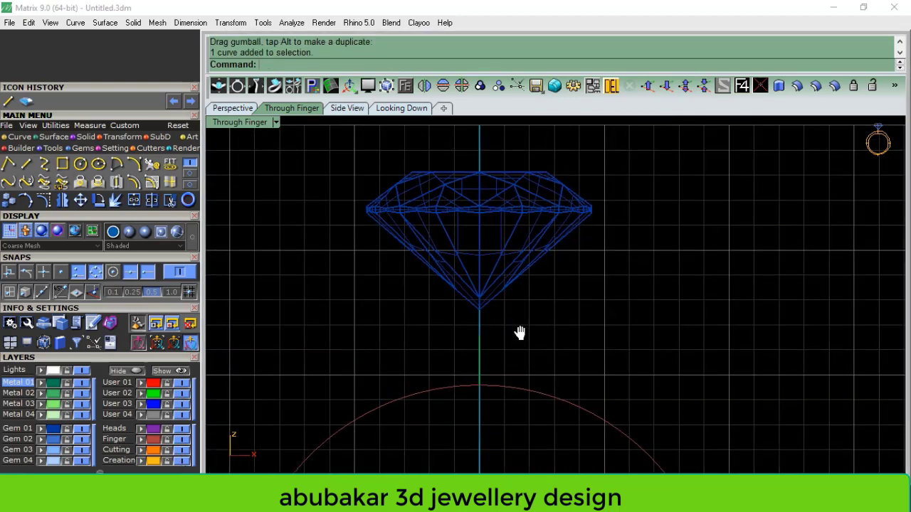
pyautogui.scroll(2, 518, 332)
pyautogui.scroll(-5, 415, 295)
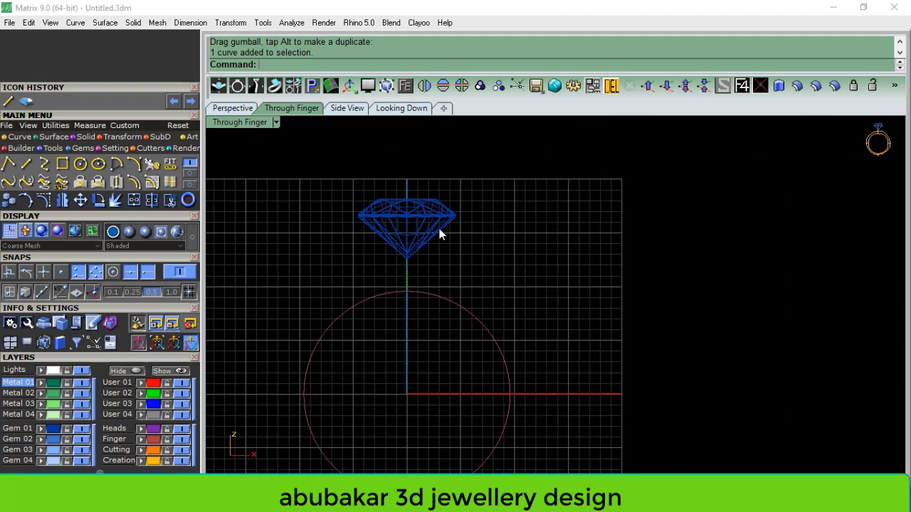
# - Draw short lines of 1.5 and 1 from the circle's right edge and bottom
pyautogui.click(27, 165)
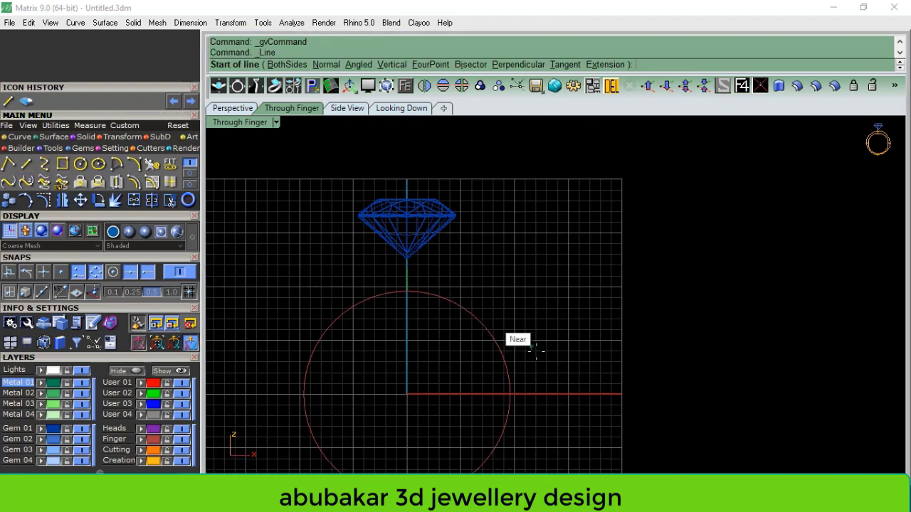
pyautogui.click(509, 392)
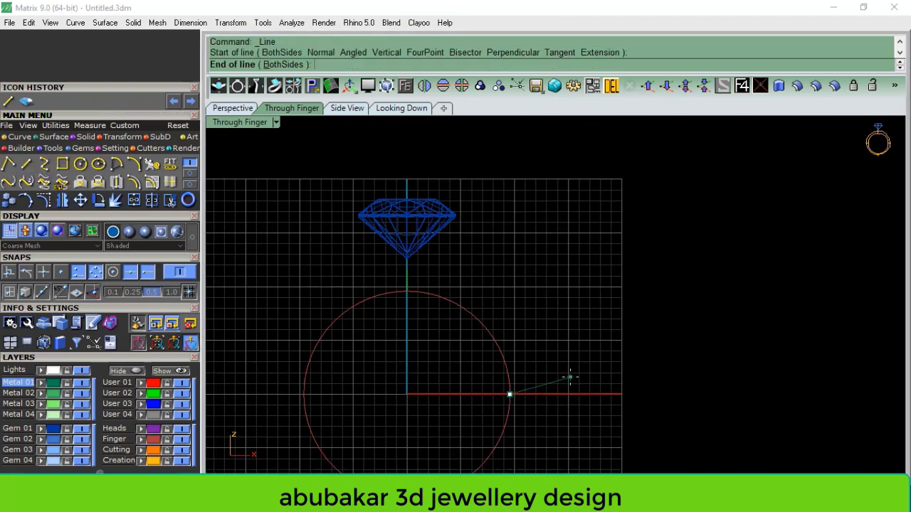
pyautogui.write('1.5')
pyautogui.press('Return')
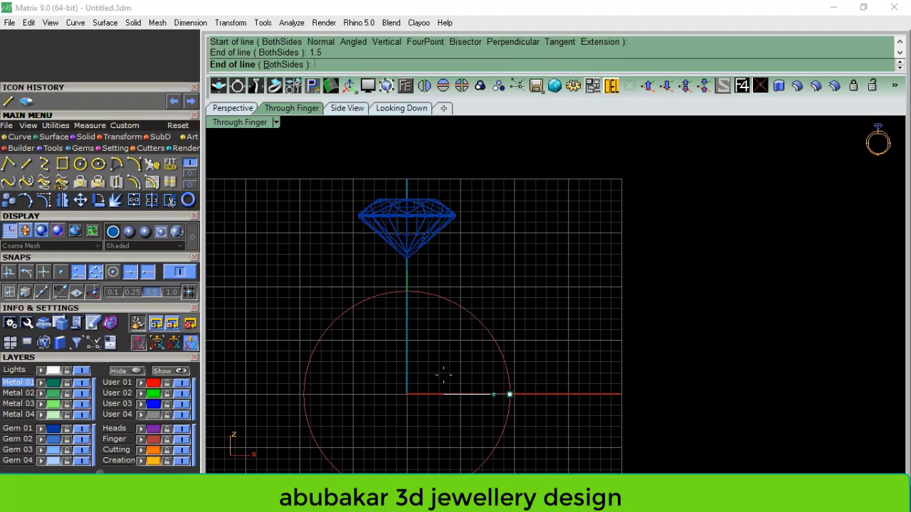
pyautogui.click(646, 395)
pyautogui.moveTo(566, 385); pyautogui.dragTo(606, 277, button='right')
pyautogui.press('Return')
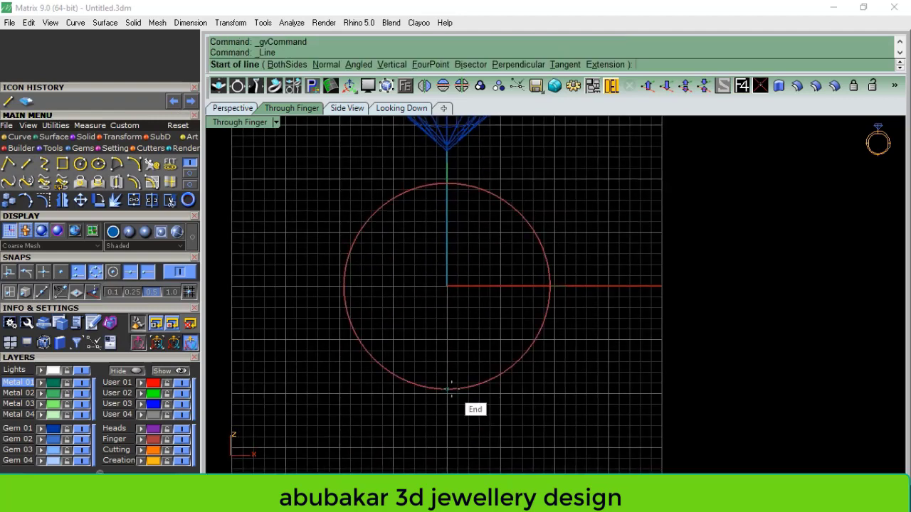
pyautogui.click(458, 411)
pyautogui.write('1')
pyautogui.press('Return')
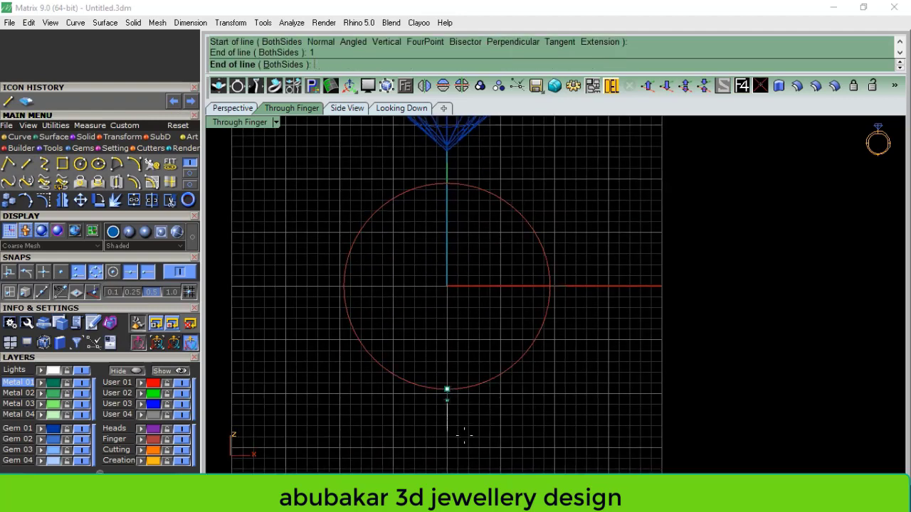
pyautogui.press('Return')
pyautogui.moveTo(569, 322); pyautogui.dragTo(564, 346, button='right')
pyautogui.moveTo(477, 263); pyautogui.dragTo(455, 292, button='right')
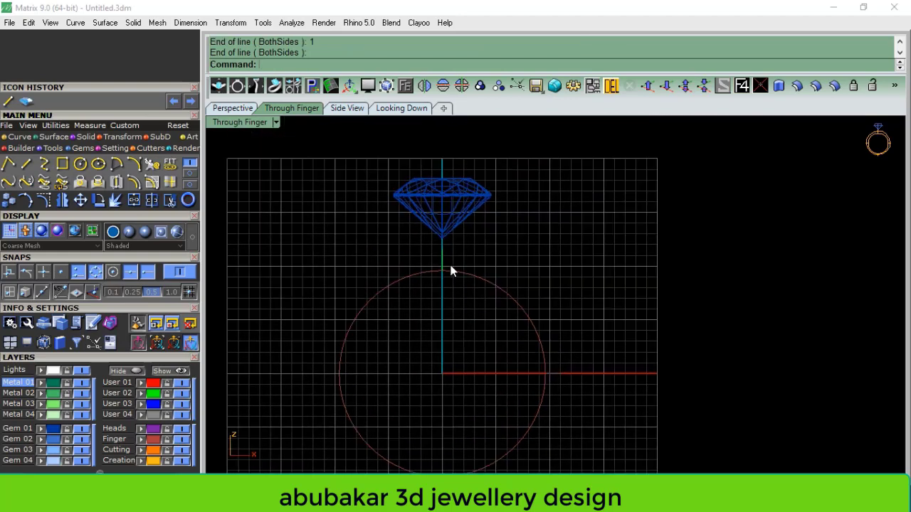
# - Run the gem profile action on the oval gem to create its girdle-width line
pyautogui.scroll(2, 453, 222)
pyautogui.click(454, 173)
pyautogui.click(407, 87)
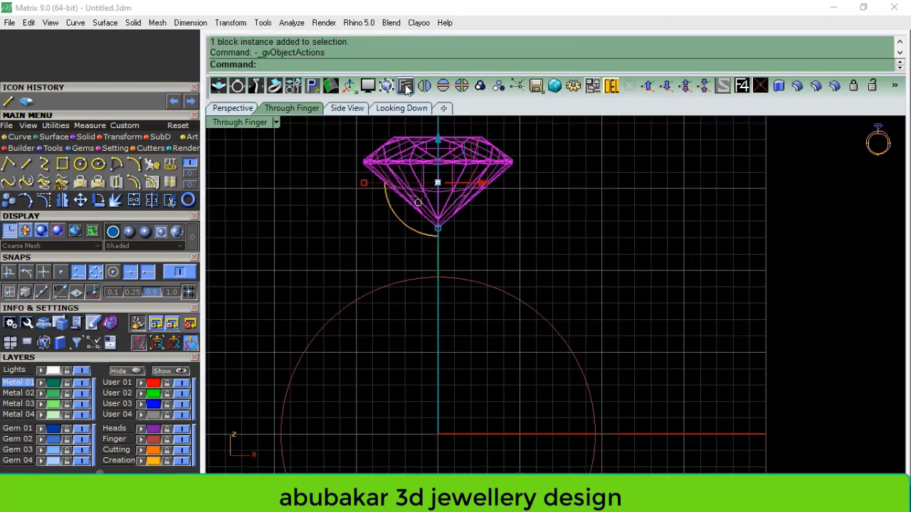
pyautogui.click(448, 244)
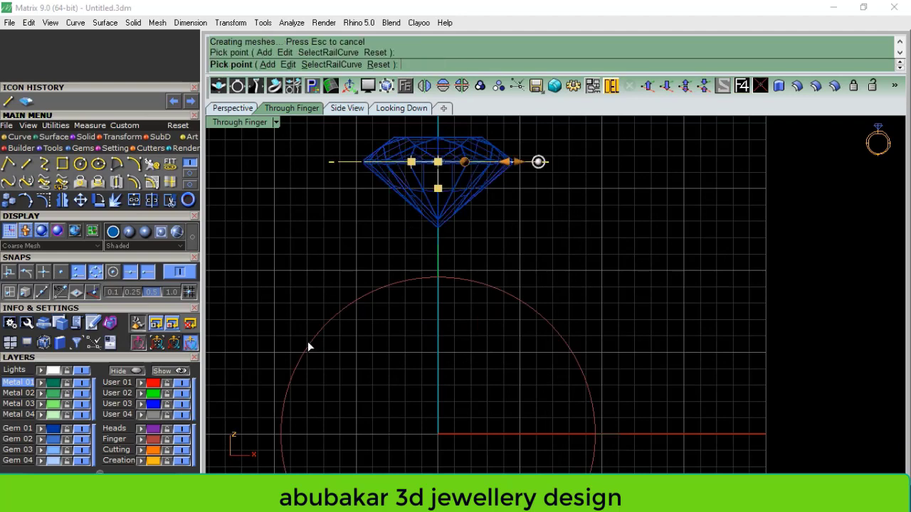
pyautogui.press('Return')
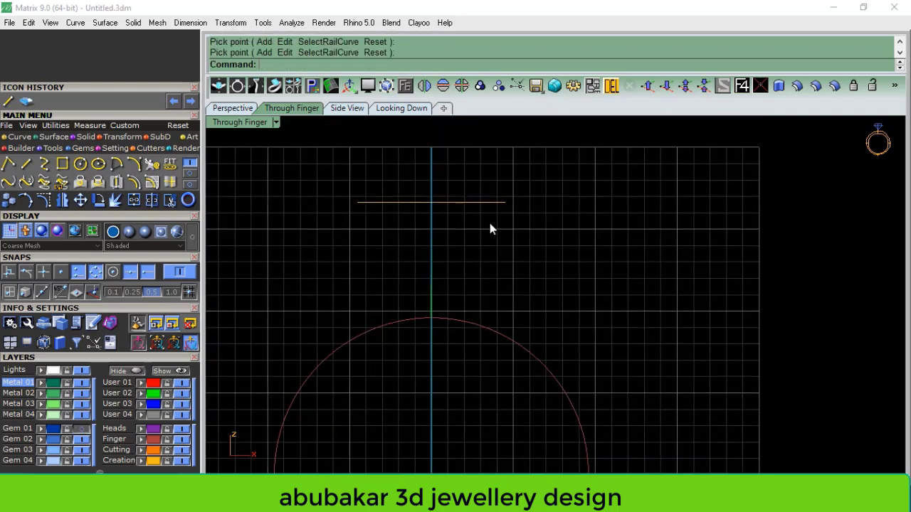
# - Drag a copy of the profile line down to sit just above the finger circle
pyautogui.moveTo(435, 163); pyautogui.dragTo(432, 239)
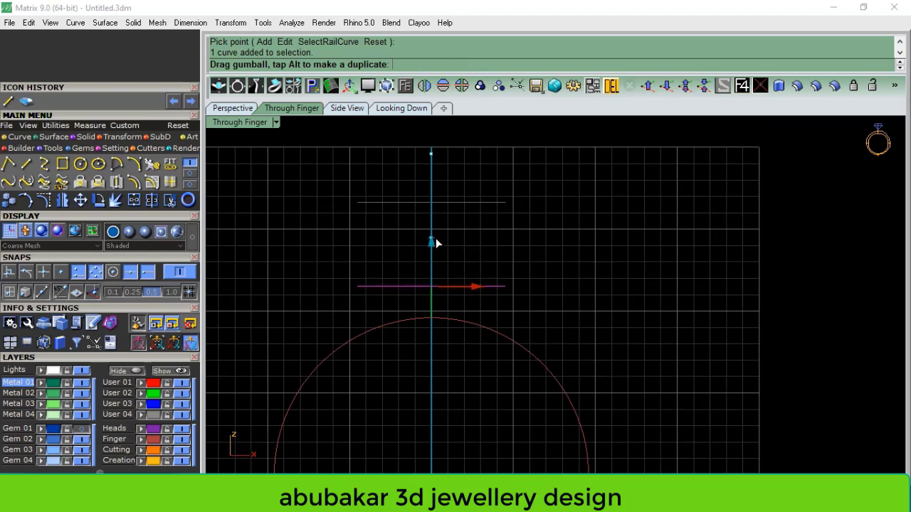
pyautogui.moveTo(432, 241); pyautogui.dragTo(435, 238)
pyautogui.click(233, 108)
pyautogui.click(401, 108)
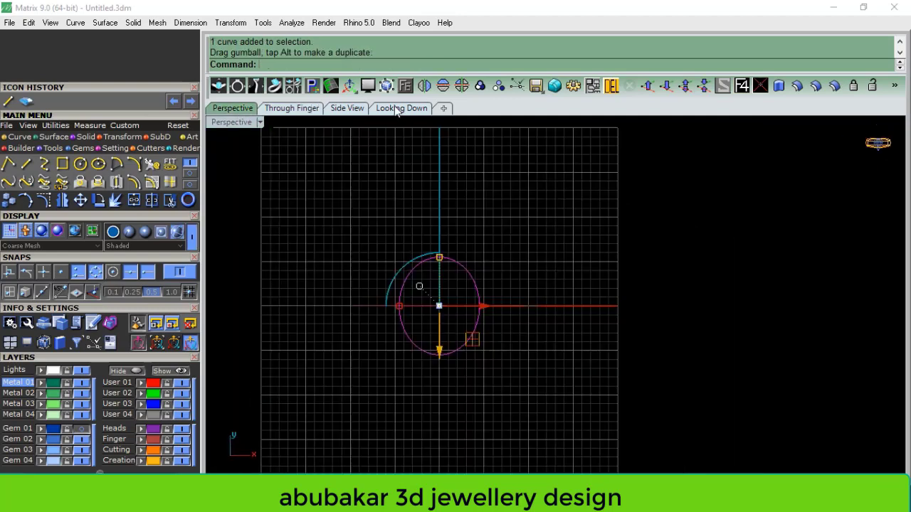
# - In the top view, offset the oval outline 0.65 outward into a larger oval
pyautogui.click(136, 200)
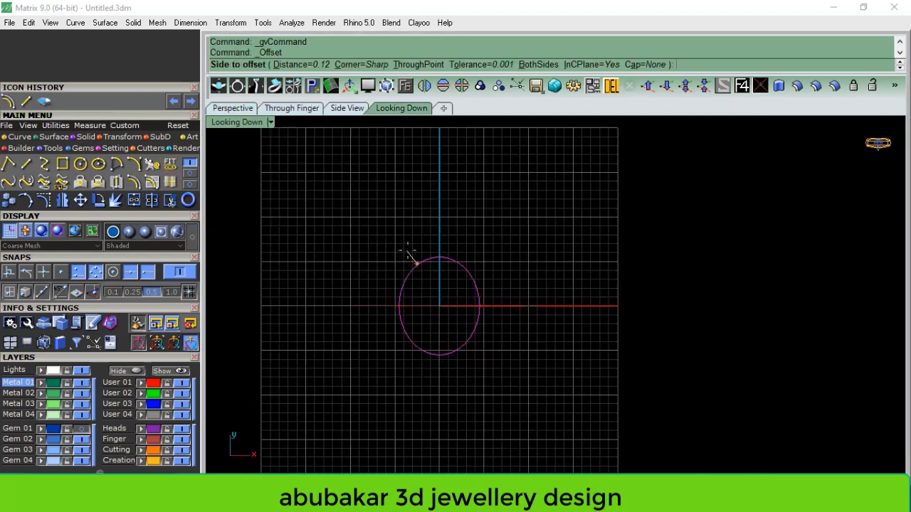
pyautogui.scroll(3, 407, 249)
pyautogui.write('.65')
pyautogui.press('Return')
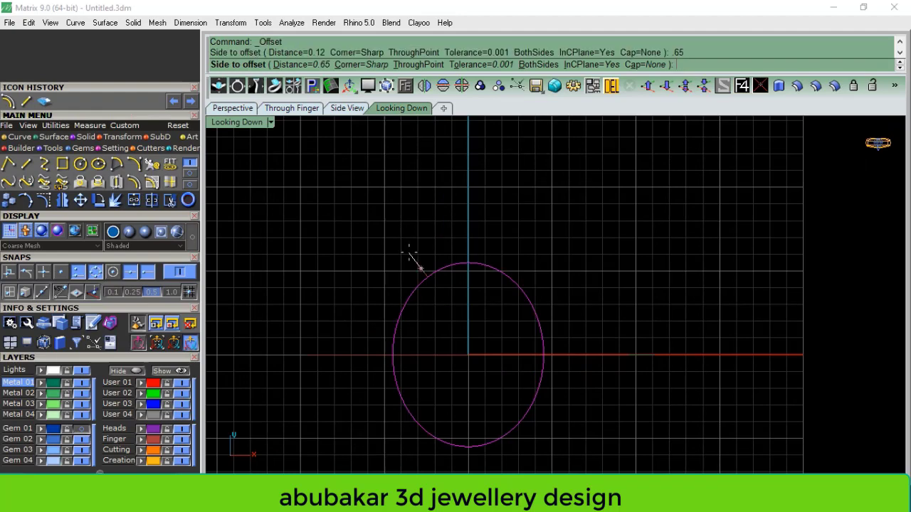
pyautogui.click(406, 260)
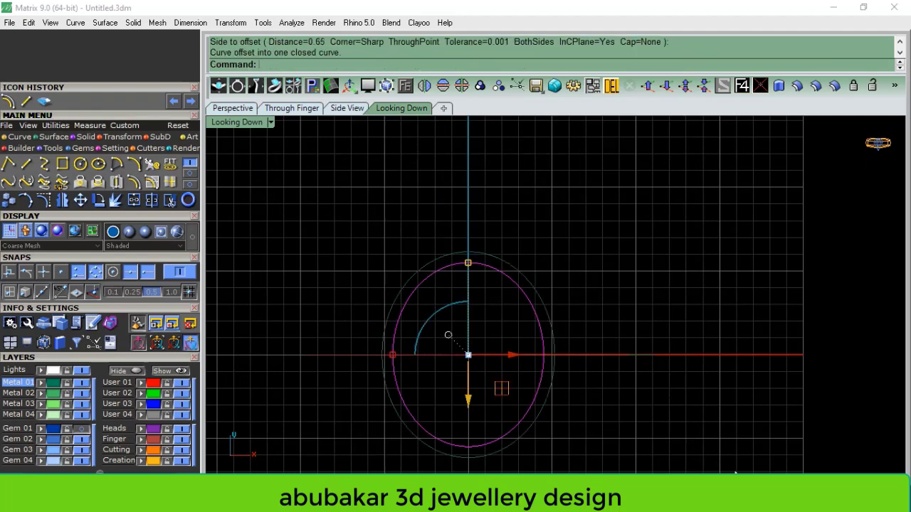
pyautogui.moveTo(676, 306); pyautogui.dragTo(656, 271, button='right')
pyautogui.press('Escape')
pyautogui.scroll(2, 518, 332)
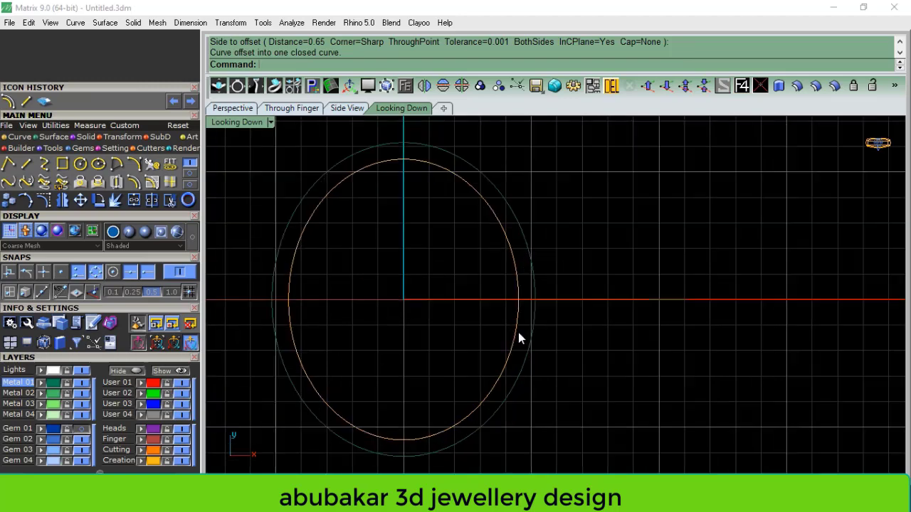
# - Select the outer offset oval and return to the Through Finger view
pyautogui.click(535, 302)
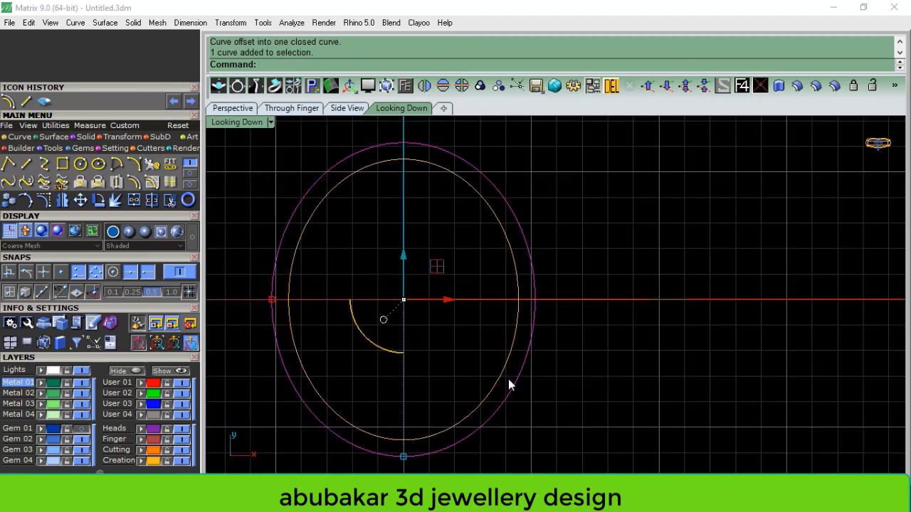
pyautogui.click(549, 360)
pyautogui.moveTo(549, 359); pyautogui.dragTo(558, 347, button='right')
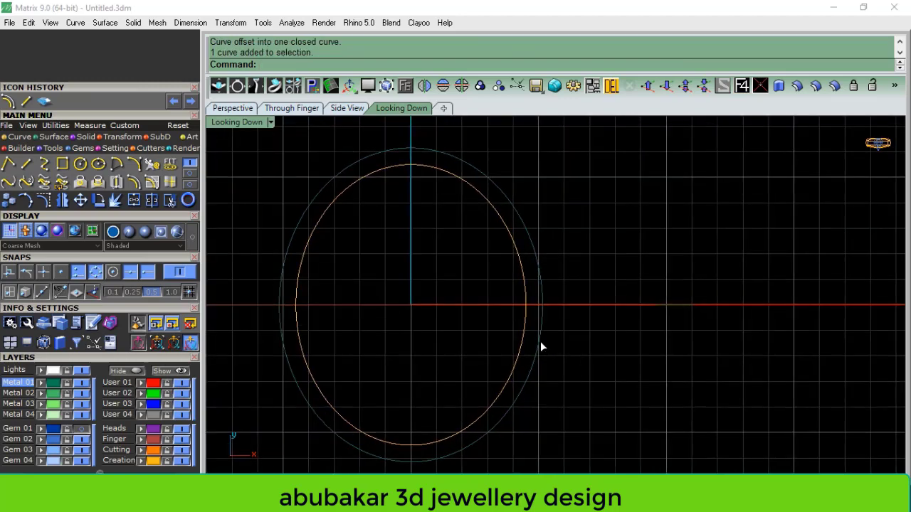
pyautogui.click(540, 341)
pyautogui.click(307, 111)
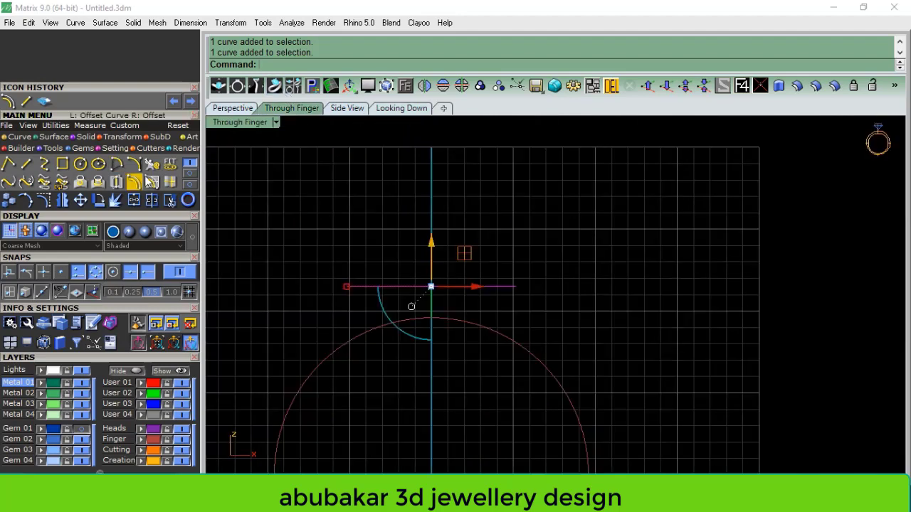
pyautogui.click(135, 165)
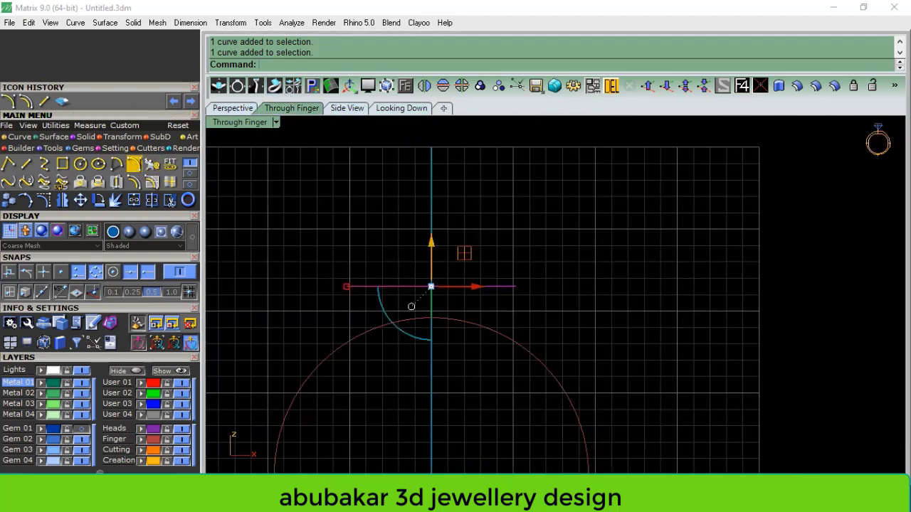
# - Draw two arcs from the lowered line's end around the side of the finger circle
pyautogui.click(518, 287)
pyautogui.scroll(-3, 595, 272)
pyautogui.moveTo(623, 340); pyautogui.dragTo(590, 311, button='right')
pyautogui.click(552, 321)
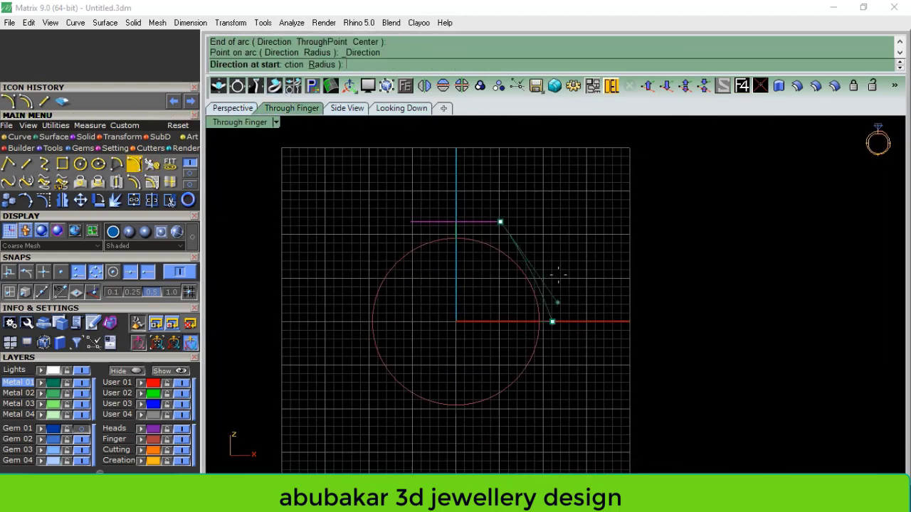
pyautogui.click(556, 260)
pyautogui.moveTo(565, 329); pyautogui.dragTo(615, 273, button='right')
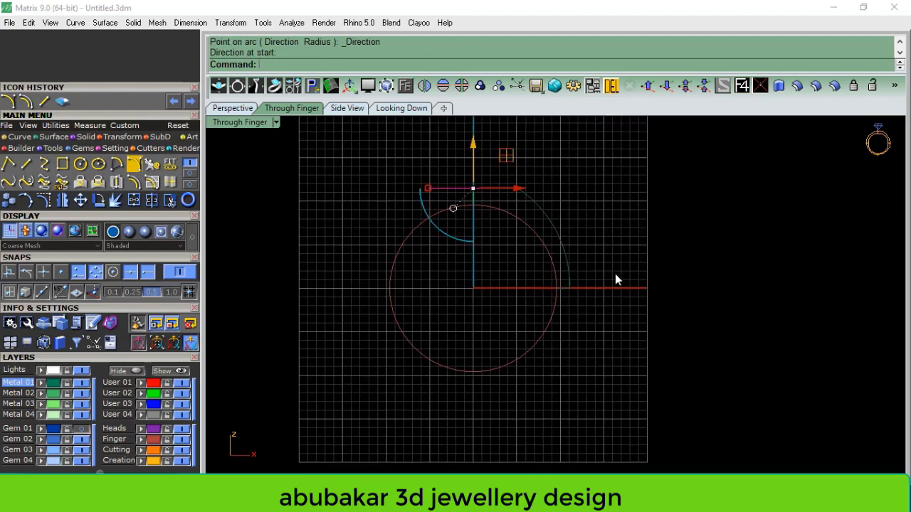
pyautogui.press('Return')
pyautogui.click(569, 287)
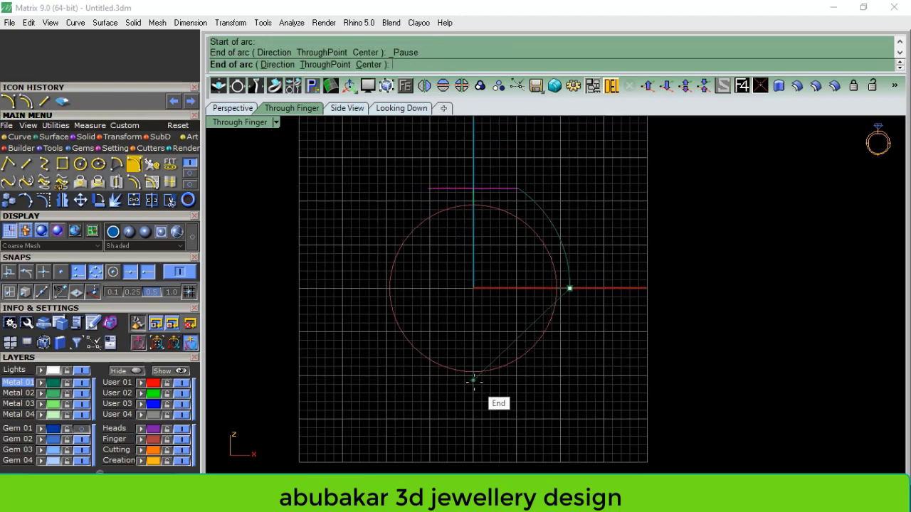
pyautogui.click(473, 380)
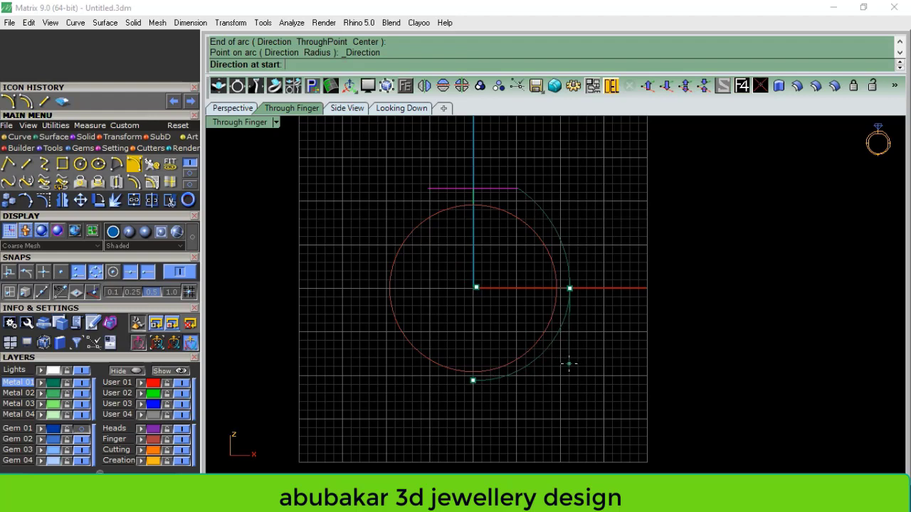
pyautogui.click(572, 303)
pyautogui.scroll(2, 572, 302)
# - Join the two arcs into one curve and delete the stray bottom segment
pyautogui.click(571, 302)
pyautogui.click(567, 288)
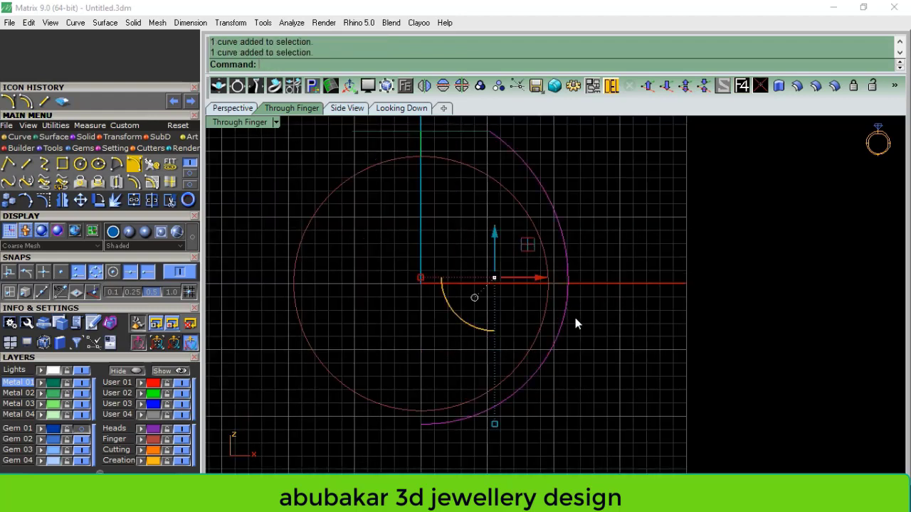
pyautogui.click(152, 200)
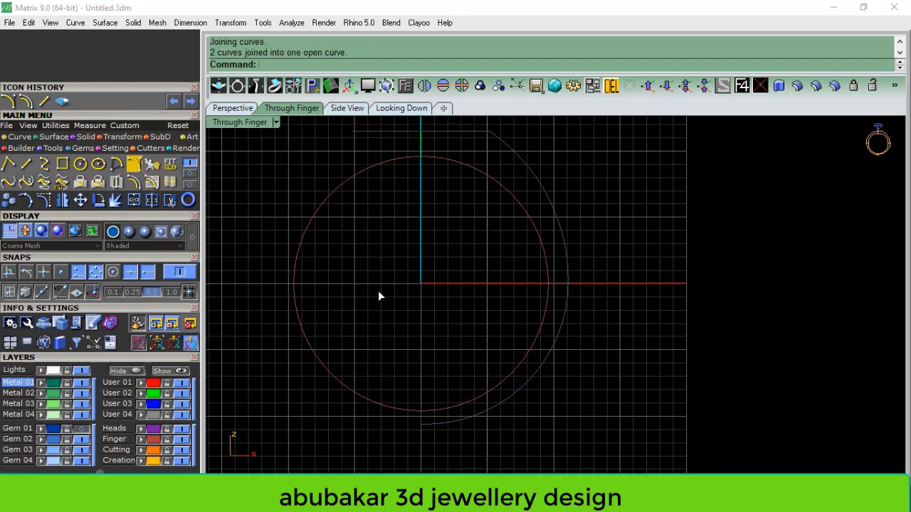
pyautogui.scroll(3, 427, 411)
pyautogui.click(432, 411)
pyautogui.scroll(-3, 433, 411)
pyautogui.scroll(3, 606, 259)
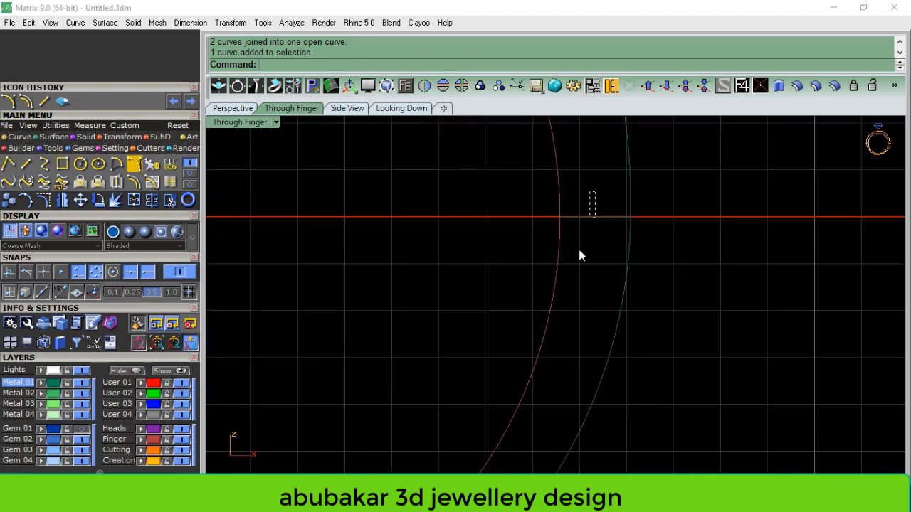
pyautogui.click(590, 217)
pyautogui.click(611, 86)
# - Mirror the side profile across the vertical axis to complete the shank outline
pyautogui.moveTo(655, 169); pyautogui.dragTo(610, 246)
pyautogui.scroll(-3, 593, 252)
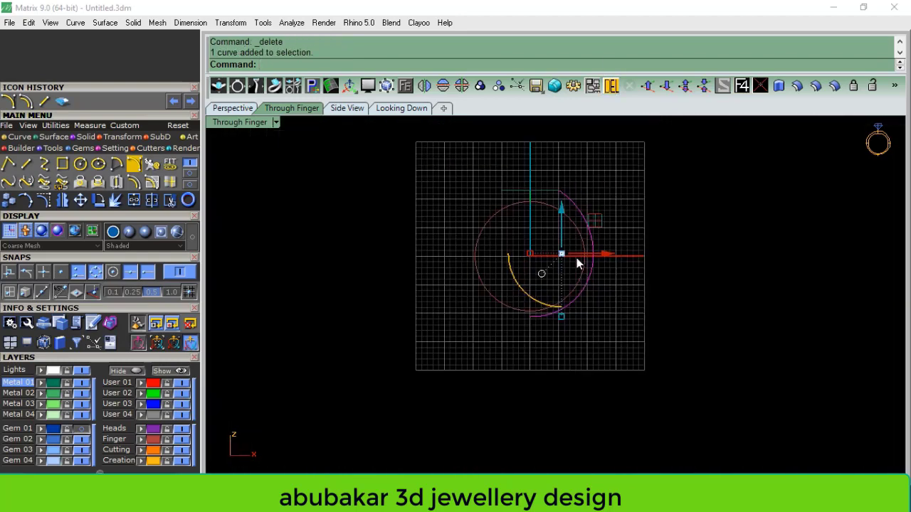
pyautogui.click(461, 86)
pyautogui.click(425, 85)
pyautogui.scroll(3, 533, 352)
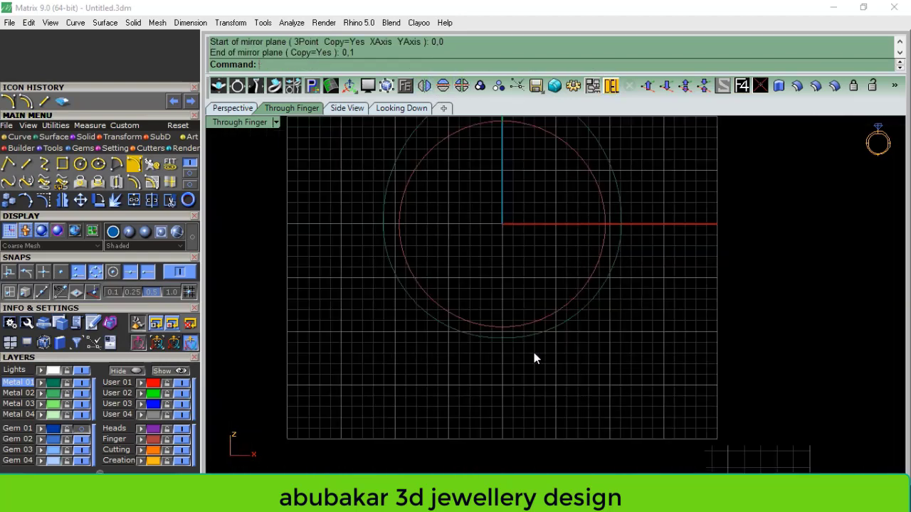
pyautogui.scroll(2, 487, 331)
pyautogui.click(453, 333)
pyautogui.click(453, 333)
pyautogui.scroll(-5, 453, 376)
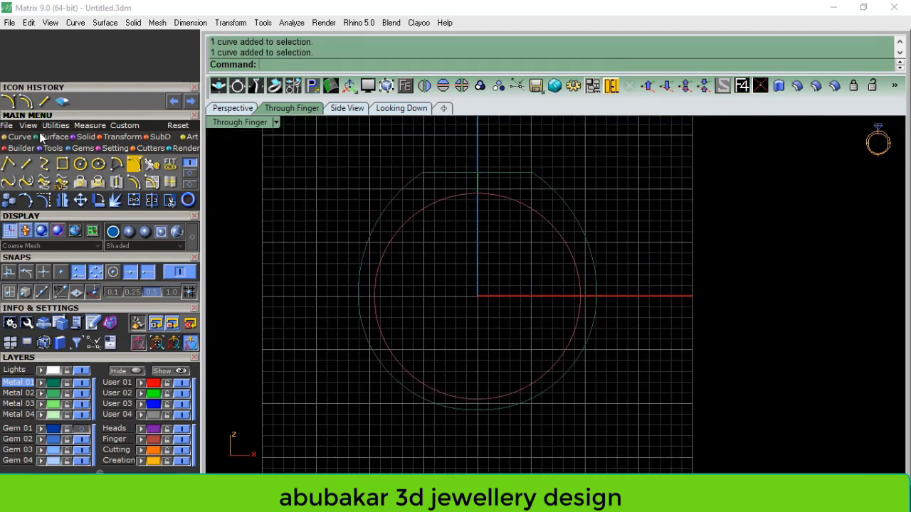
pyautogui.click(62, 182)
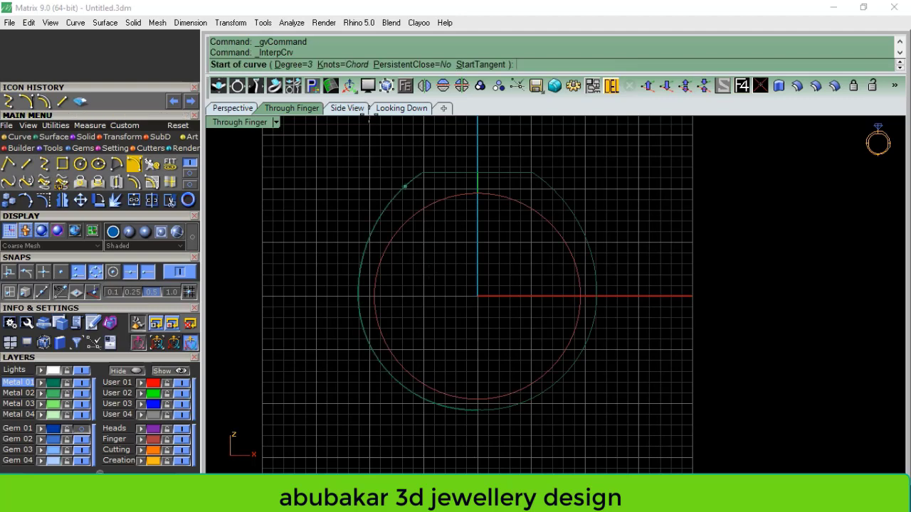
# - In the side view, draw an arc from the top line's end down the shank
pyautogui.click(350, 109)
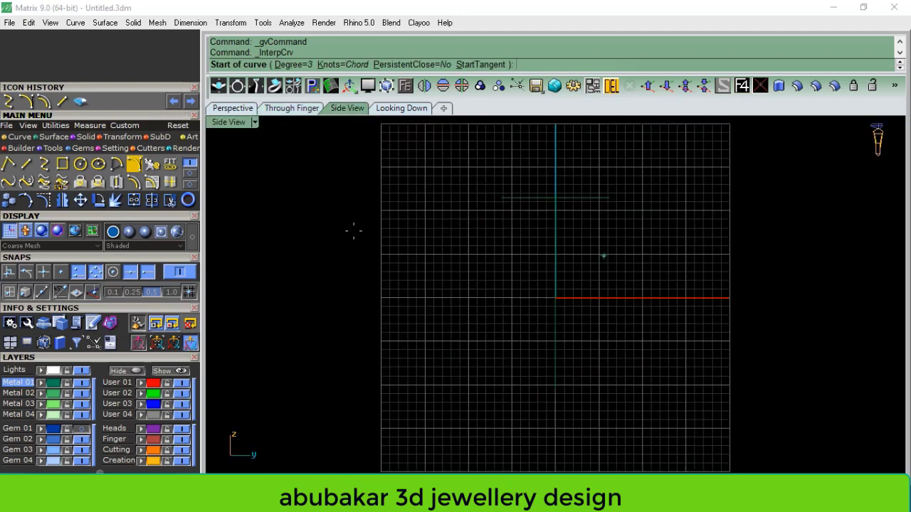
pyautogui.click(135, 165)
pyautogui.click(614, 203)
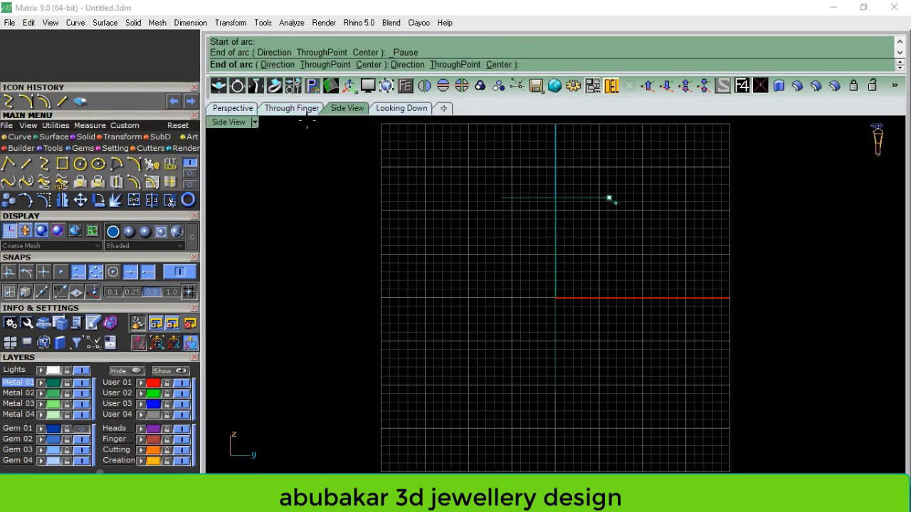
pyautogui.click(232, 108)
pyautogui.scroll(3, 625, 349)
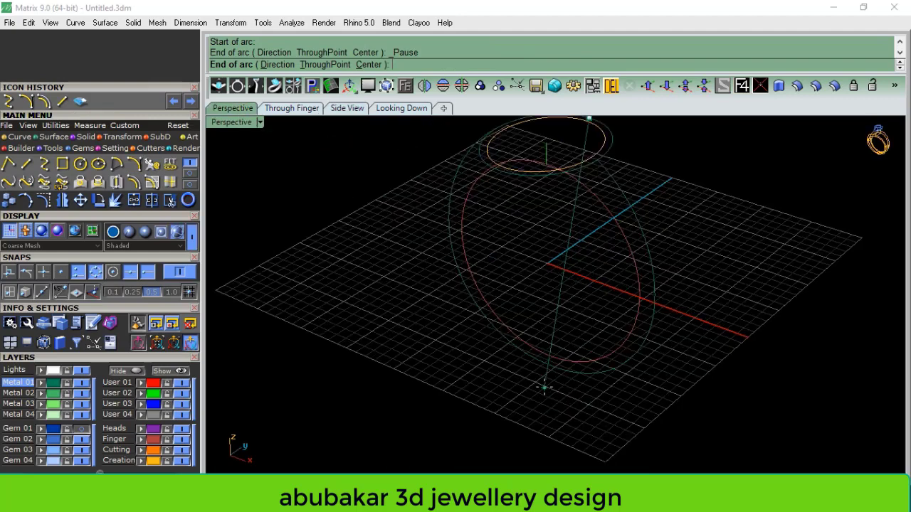
pyautogui.scroll(3, 569, 352)
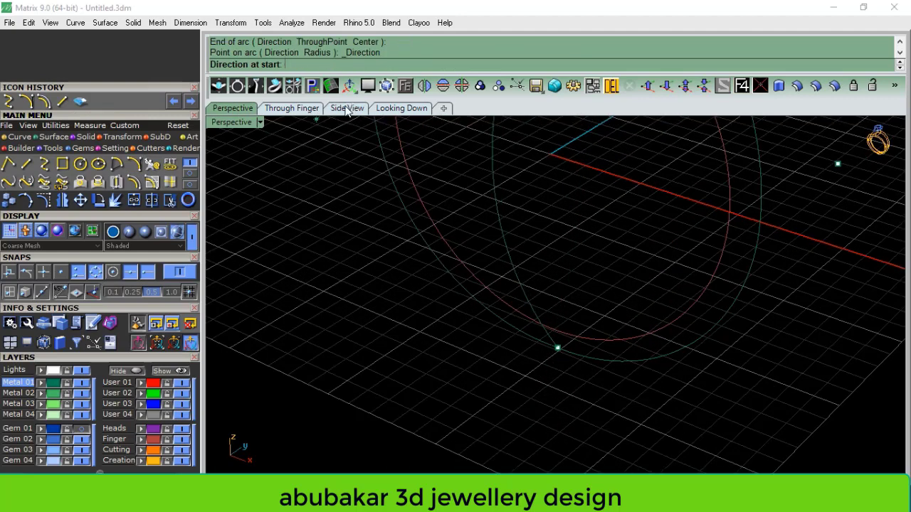
pyautogui.click(346, 108)
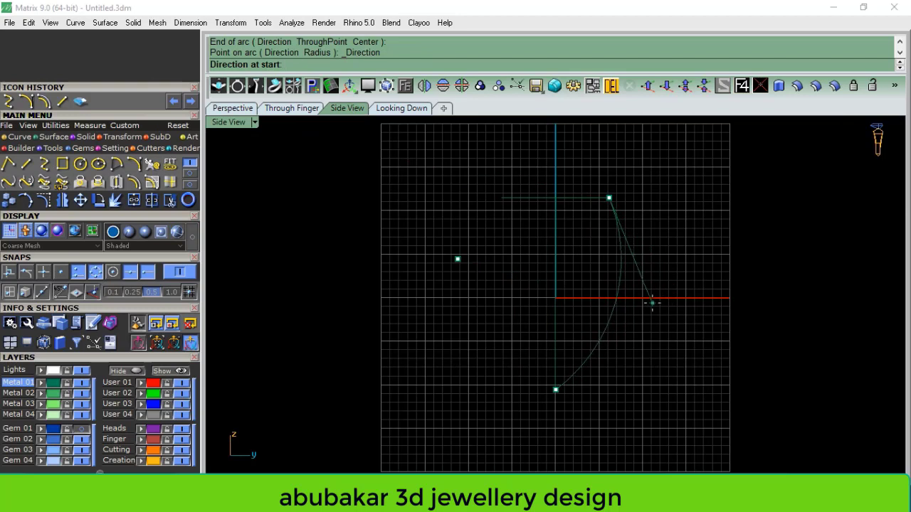
pyautogui.click(652, 303)
# - Rebuild the new side arc to 6 points at degree 3
pyautogui.moveTo(594, 316); pyautogui.dragTo(594, 318)
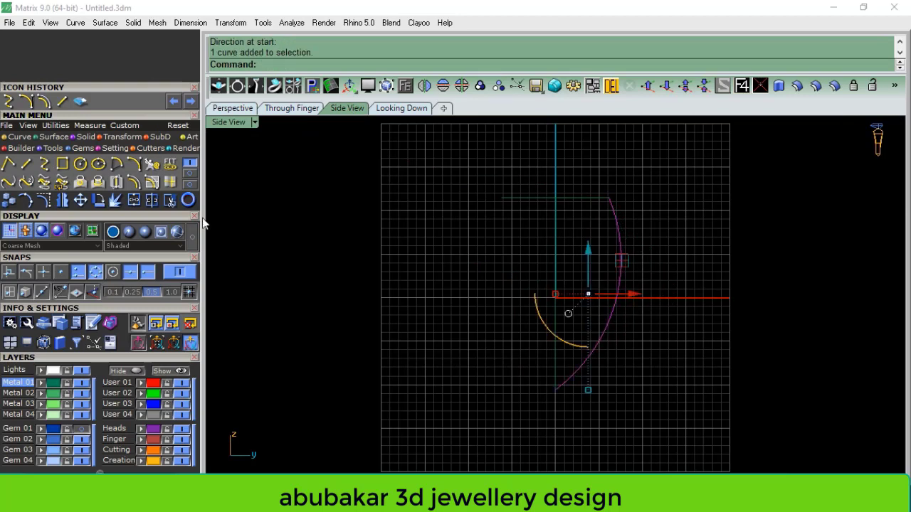
pyautogui.click(153, 166)
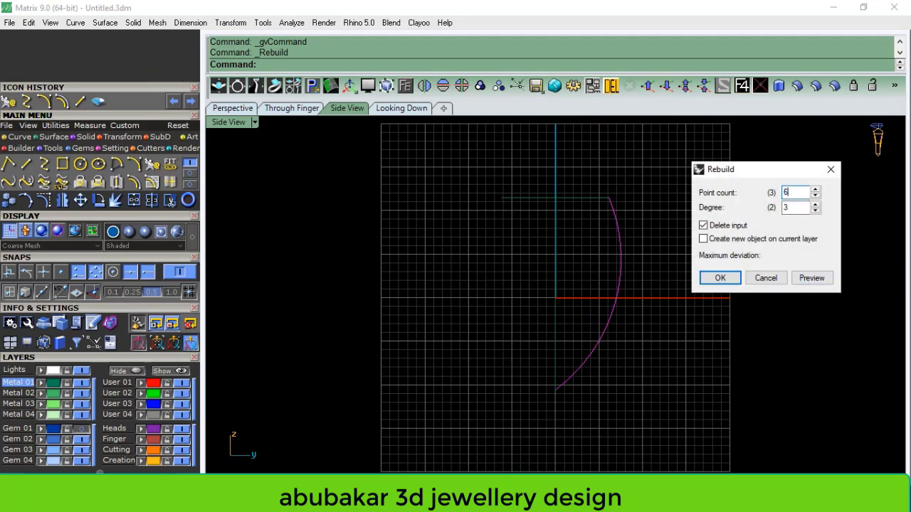
pyautogui.click(811, 279)
pyautogui.click(720, 277)
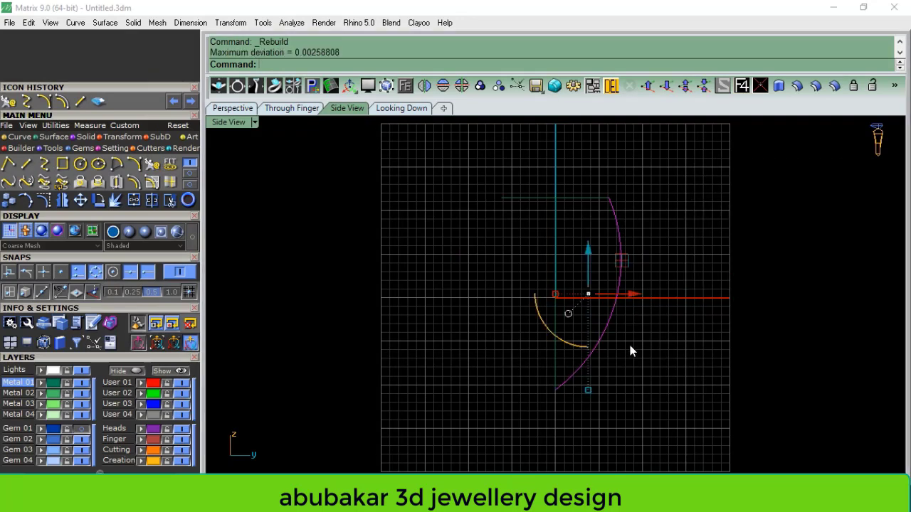
# - Show the side curve's control points and pull the lower and upper points down and right
pyautogui.press('F10')
pyautogui.scroll(5, 534, 391)
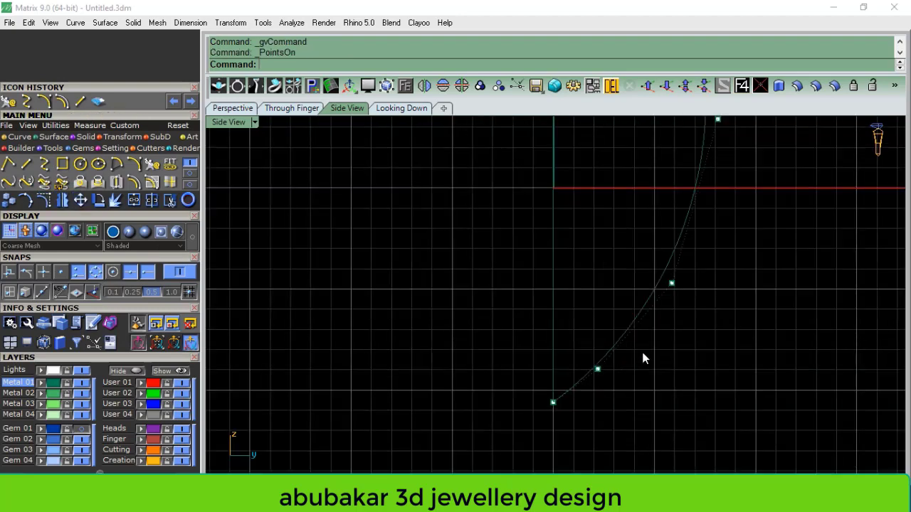
pyautogui.moveTo(583, 404); pyautogui.dragTo(583, 402)
pyautogui.moveTo(629, 342); pyautogui.dragTo(650, 380)
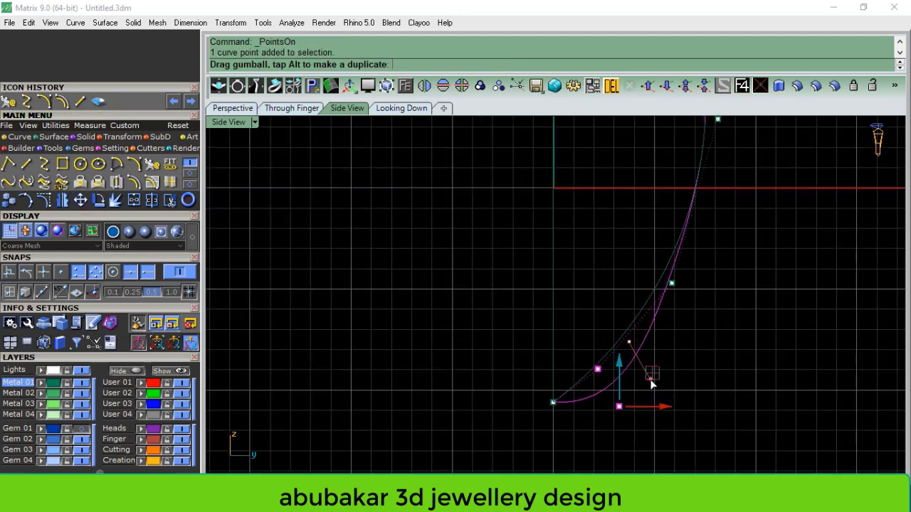
pyautogui.moveTo(709, 266); pyautogui.dragTo(635, 322)
pyautogui.moveTo(703, 251); pyautogui.dragTo(722, 269)
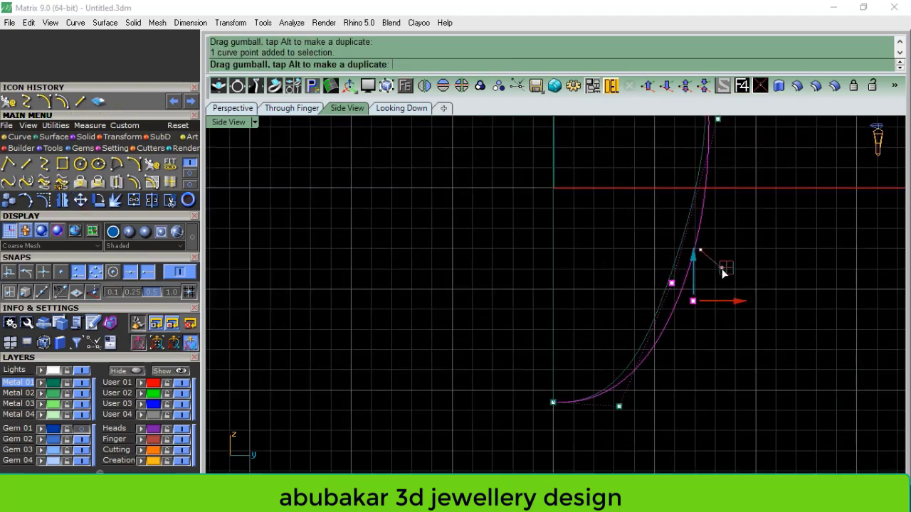
pyautogui.click(619, 351)
# - Shift the upper control point slightly left and fine-tune the lower control point
pyautogui.scroll(-3, 619, 354)
pyautogui.scroll(1, 660, 248)
pyautogui.click(658, 247)
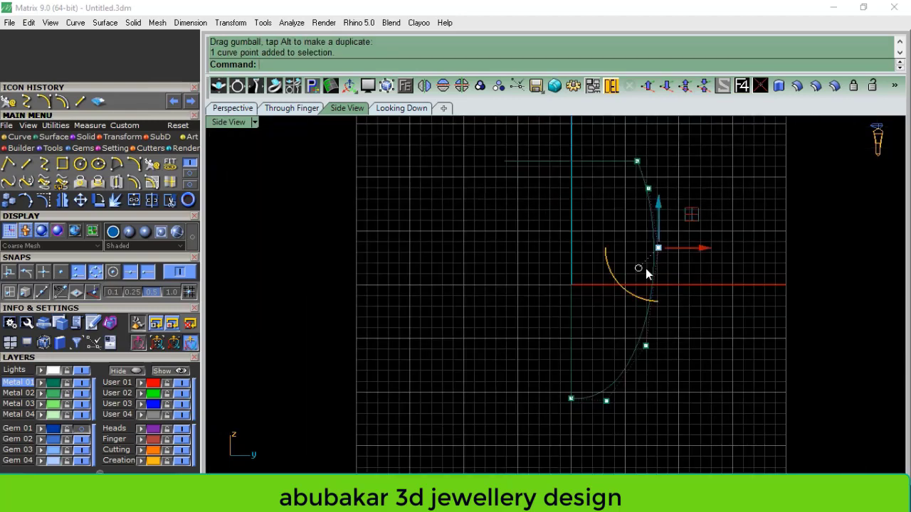
pyautogui.moveTo(710, 252); pyautogui.dragTo(705, 250)
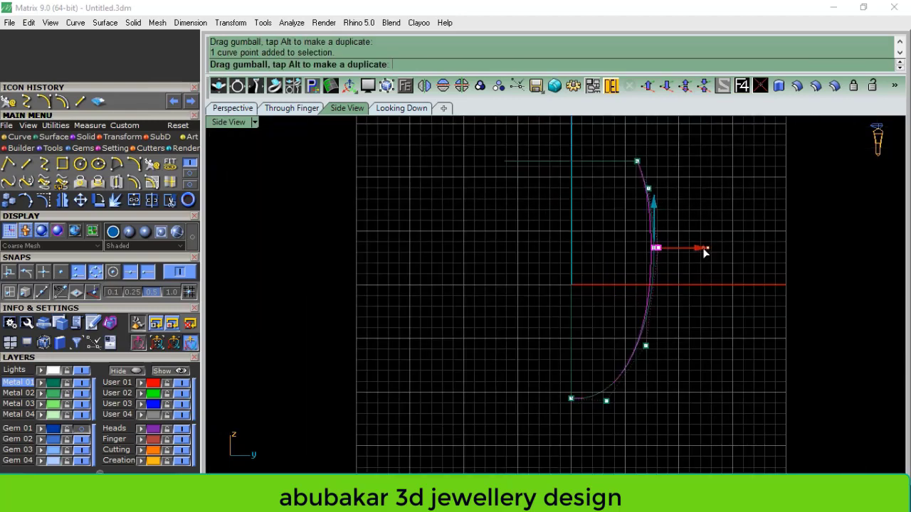
pyautogui.click(644, 347)
pyautogui.moveTo(690, 349); pyautogui.dragTo(686, 348)
pyautogui.scroll(2, 608, 420)
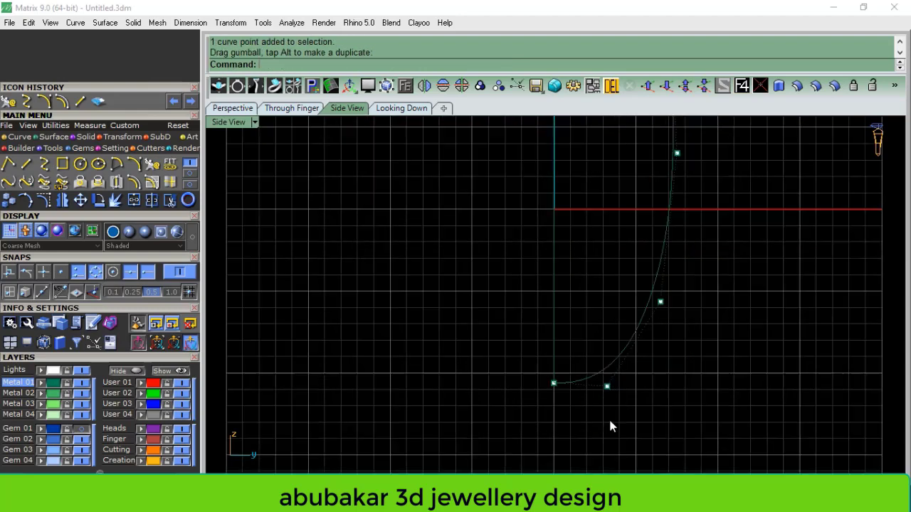
pyautogui.scroll(1, 609, 420)
pyautogui.moveTo(634, 416)
pyautogui.mouseDown()
pyautogui.moveTo(596, 339)
pyautogui.moveTo(639, 339)
pyautogui.mouseUp()
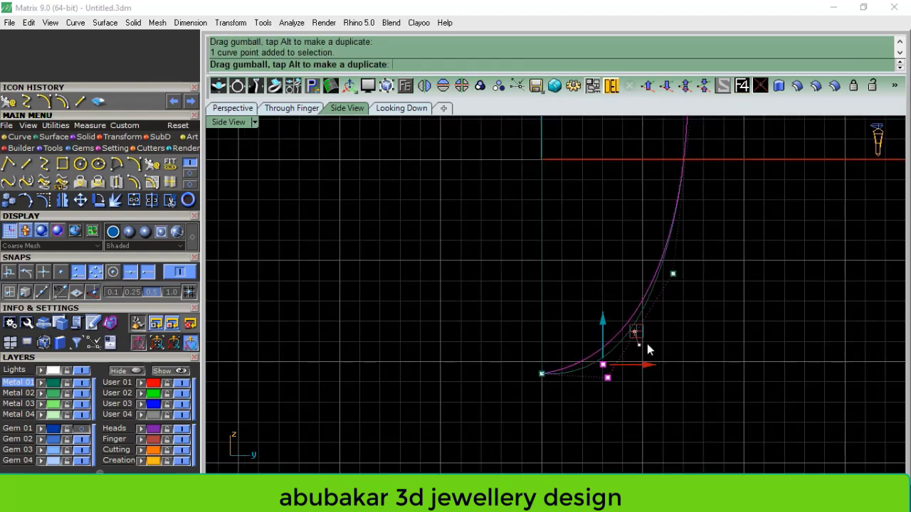
pyautogui.scroll(-3, 595, 344)
pyautogui.scroll(-2, 628, 303)
pyautogui.scroll(1, 628, 303)
pyautogui.scroll(2, 622, 282)
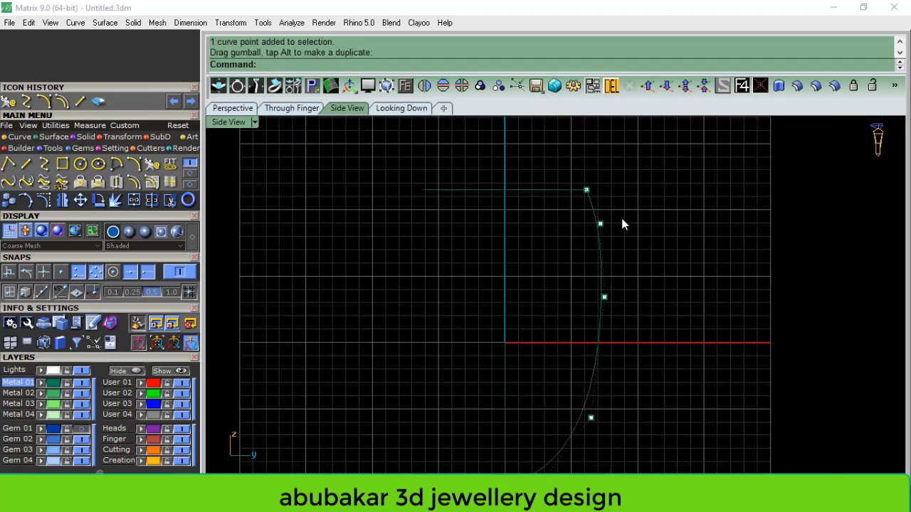
# - Nudge the middle and upper control points into final shape and select the profile curve
pyautogui.moveTo(570, 326); pyautogui.dragTo(600, 297)
pyautogui.click(629, 244)
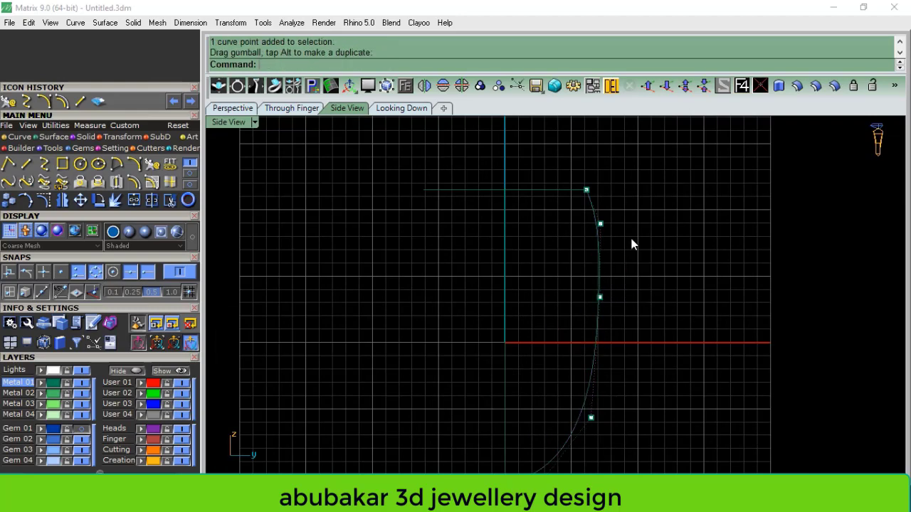
pyautogui.click(600, 224)
pyautogui.scroll(1, 619, 235)
pyautogui.moveTo(639, 225); pyautogui.dragTo(636, 223)
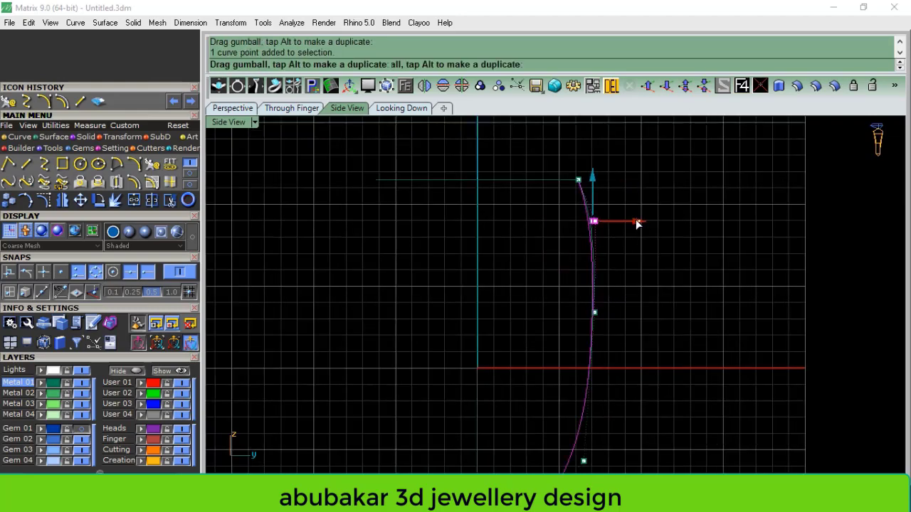
pyautogui.click(670, 260)
pyautogui.scroll(-2, 605, 307)
pyautogui.scroll(1, 624, 285)
pyautogui.click(602, 288)
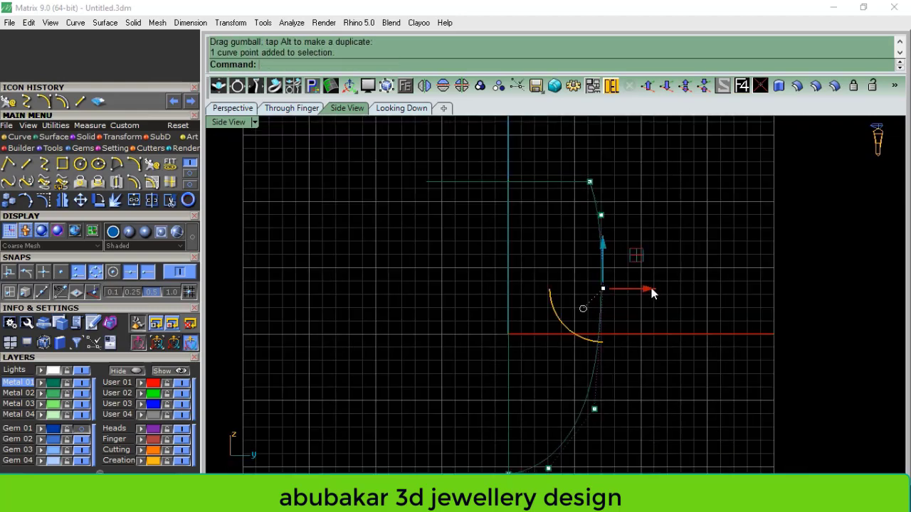
pyautogui.moveTo(651, 287); pyautogui.dragTo(654, 287)
pyautogui.click(644, 318)
pyautogui.scroll(-2, 626, 317)
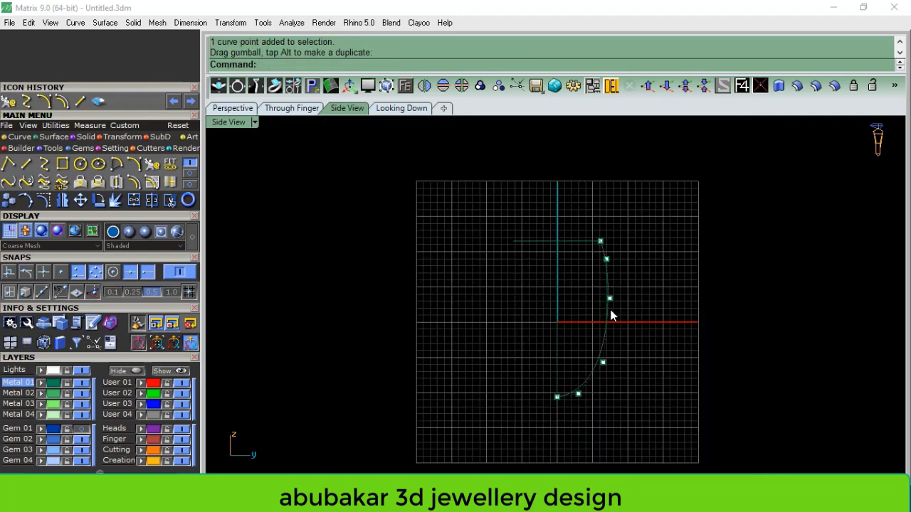
pyautogui.scroll(1, 586, 300)
pyautogui.scroll(1, 579, 285)
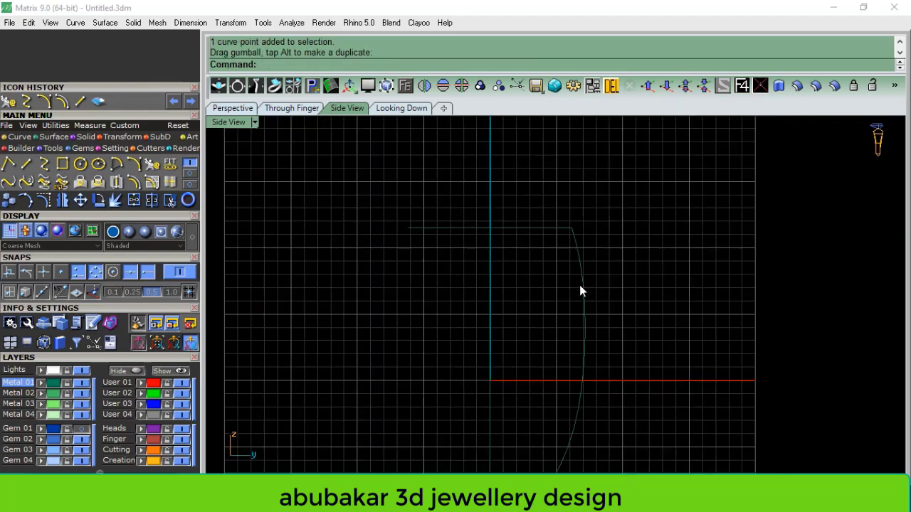
pyautogui.click(577, 297)
# - Mirror a copy of the profile curve across the vertical axis and switch to Perspective view
pyautogui.click(424, 85)
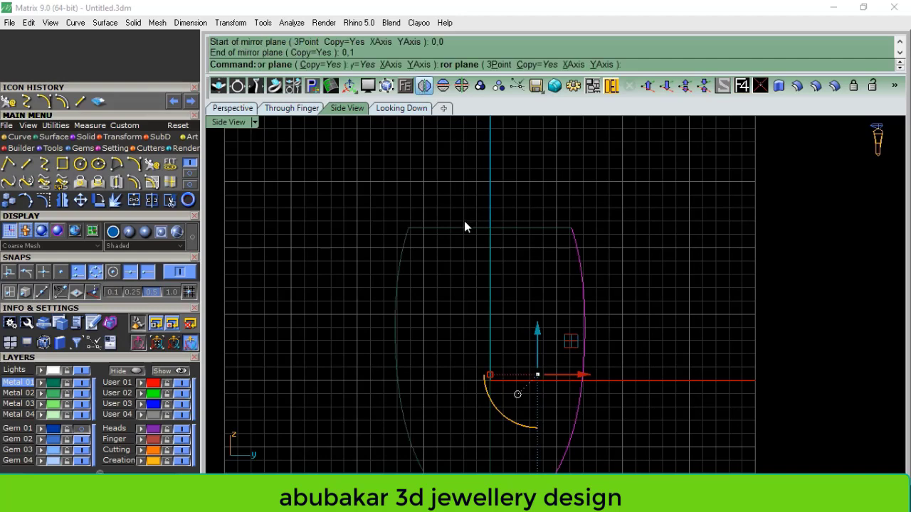
pyautogui.scroll(-2, 464, 221)
pyautogui.click(223, 110)
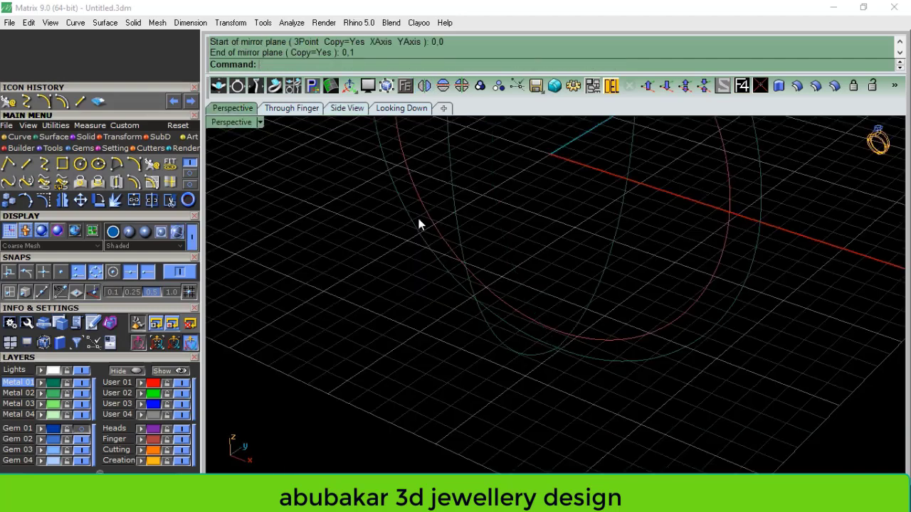
pyautogui.scroll(-5, 510, 359)
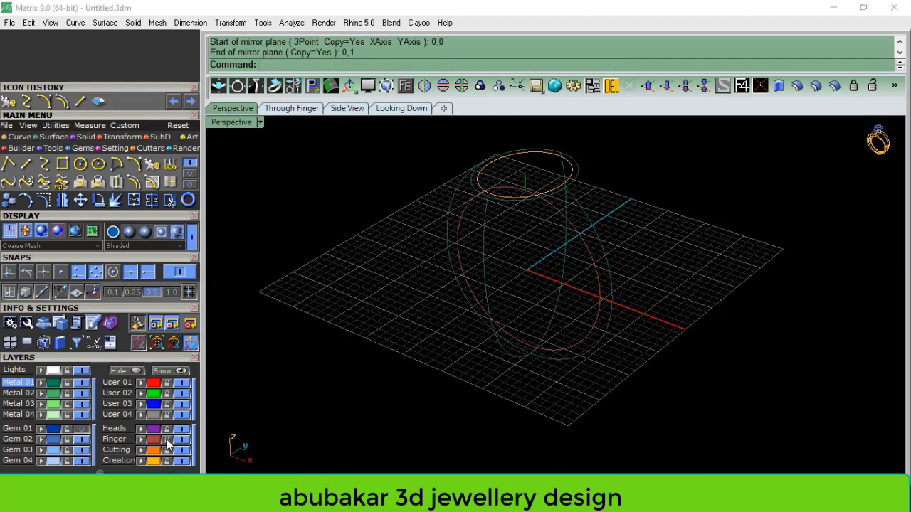
pyautogui.scroll(3, 522, 244)
pyautogui.scroll(3, 486, 256)
# - Delete the short leftover curve near the top circle
pyautogui.click(486, 255)
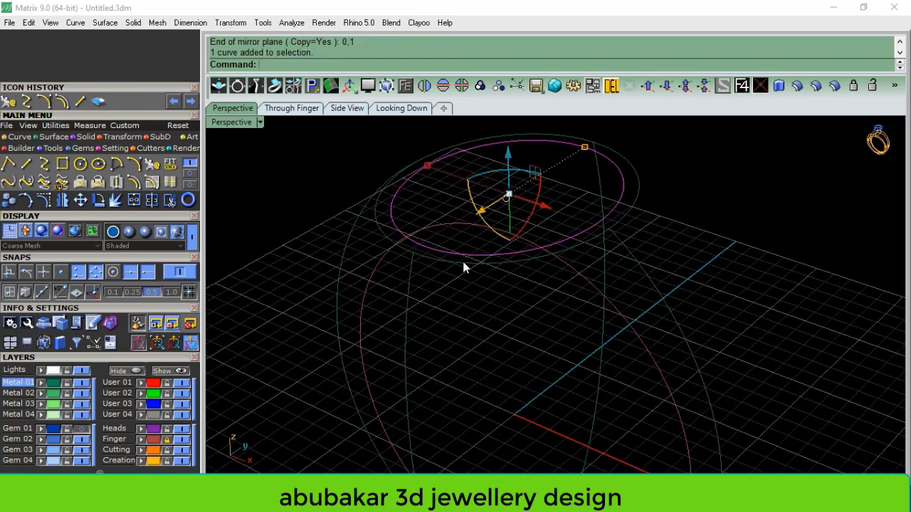
pyautogui.click(545, 362)
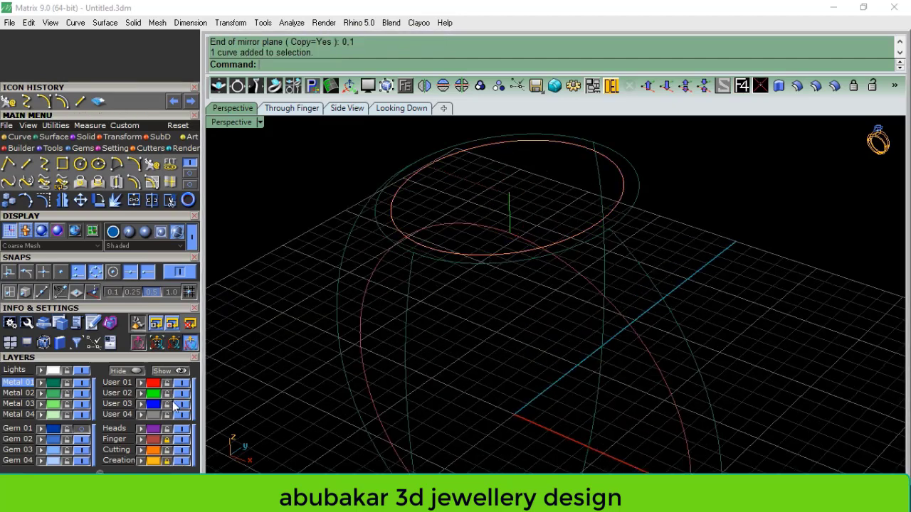
pyautogui.click(508, 213)
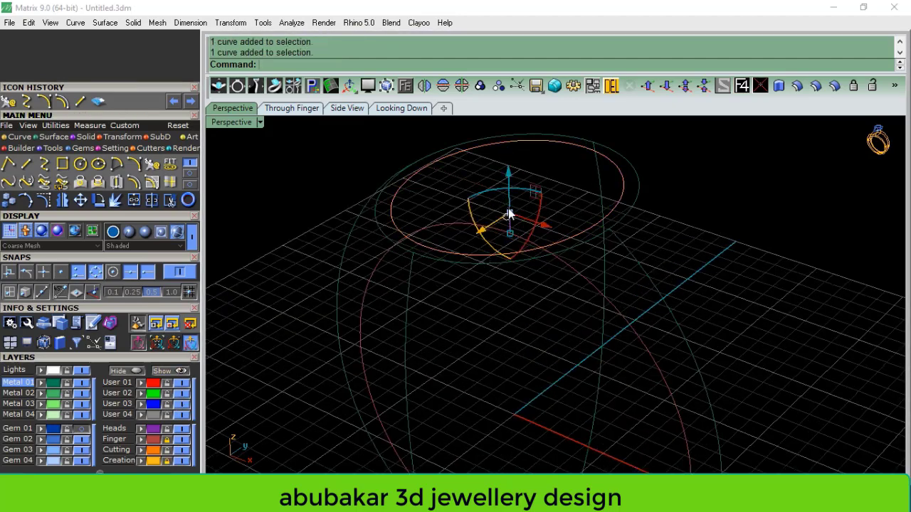
pyautogui.click(615, 86)
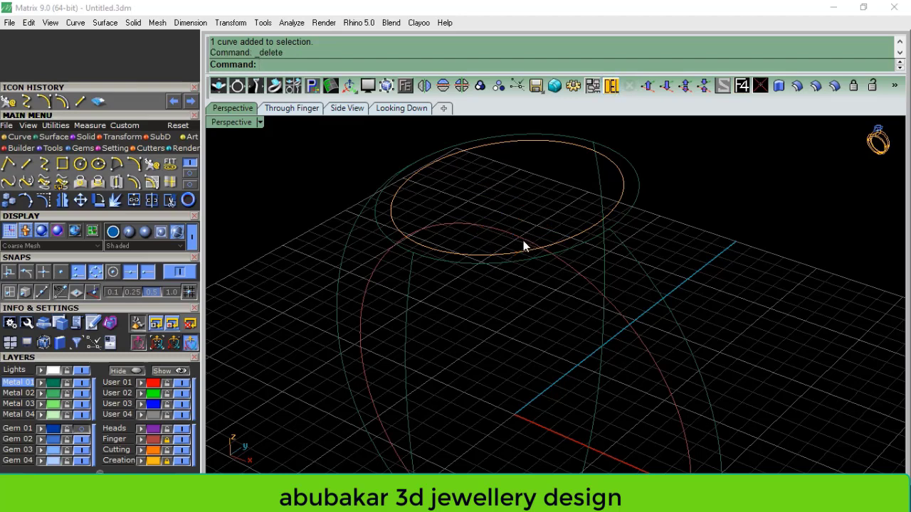
# - Window-select the five ring curves and bring up the Surface tools
pyautogui.scroll(-3, 523, 240)
pyautogui.scroll(-3, 511, 253)
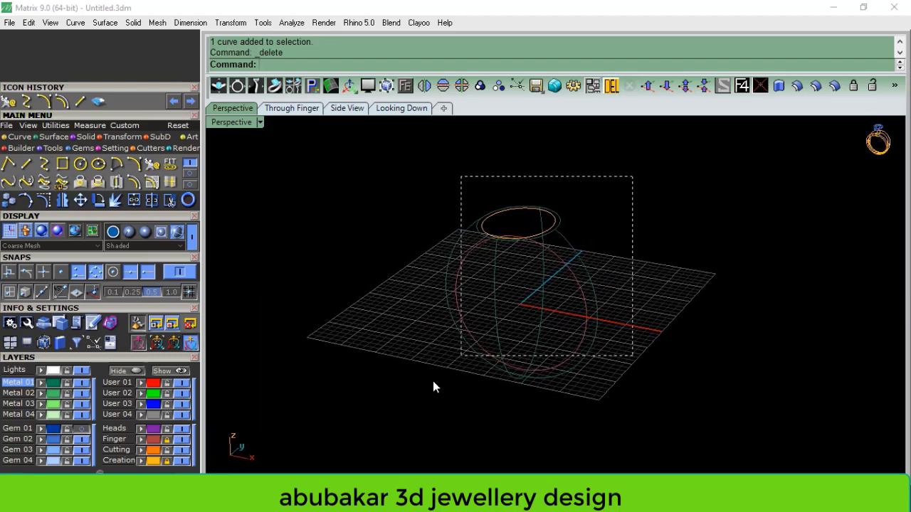
pyautogui.moveTo(434, 381); pyautogui.dragTo(362, 453)
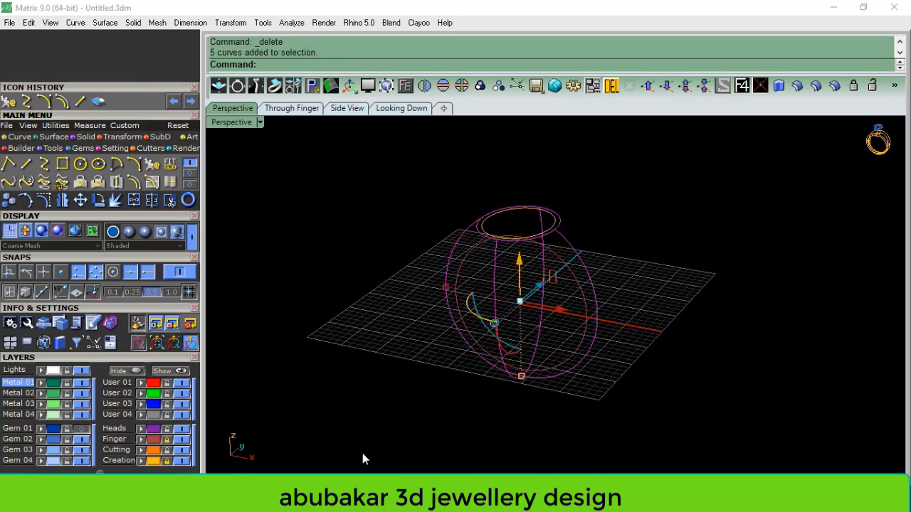
pyautogui.click(51, 138)
# - Build a Curve Network surface across the five ring curves
pyautogui.click(171, 166)
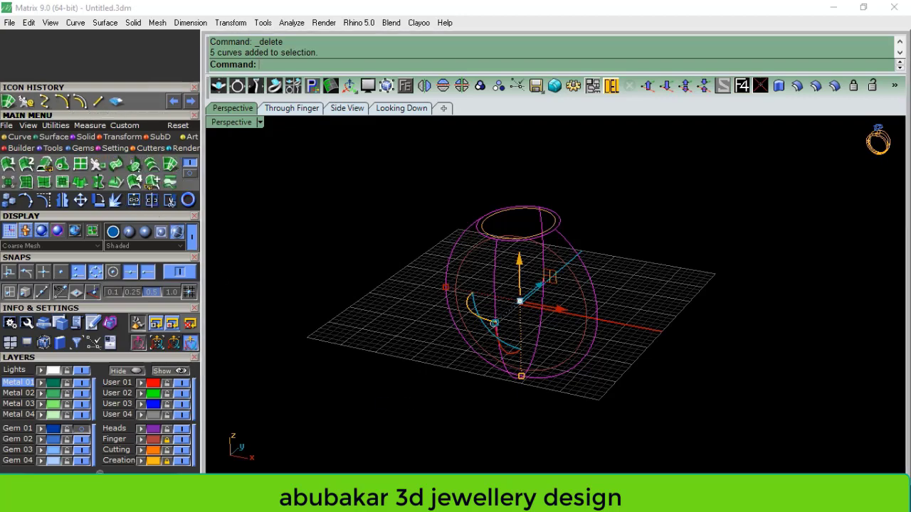
pyautogui.moveTo(535, 279)
pyautogui.mouseDown(button='right')
pyautogui.moveTo(574, 289)
pyautogui.moveTo(555, 244)
pyautogui.moveTo(594, 254)
pyautogui.mouseUp(button='right')
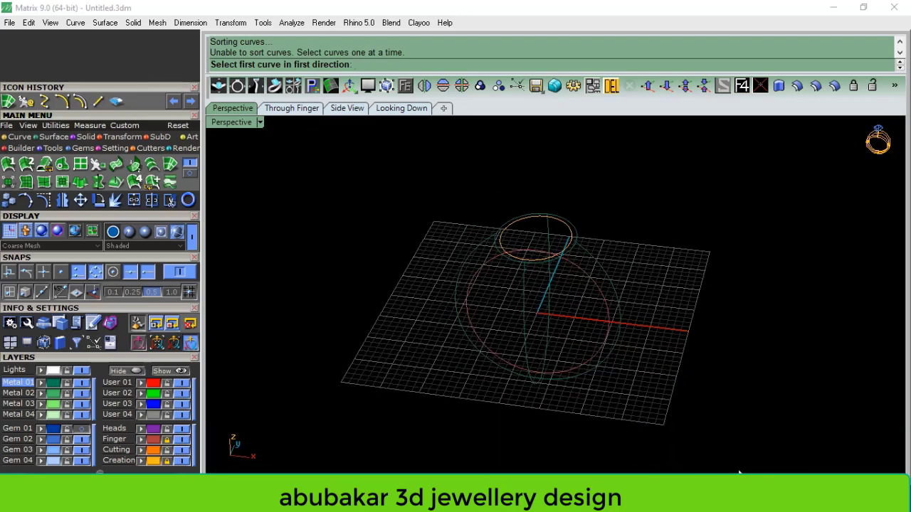
pyautogui.press('Escape')
pyautogui.moveTo(739, 473)
pyautogui.mouseDown(button='right')
pyautogui.moveTo(579, 360)
pyautogui.moveTo(612, 372)
pyautogui.moveTo(542, 336)
pyautogui.moveTo(590, 254)
pyautogui.moveTo(601, 268)
pyautogui.moveTo(555, 244)
pyautogui.mouseUp(button='right')
pyautogui.click(556, 244)
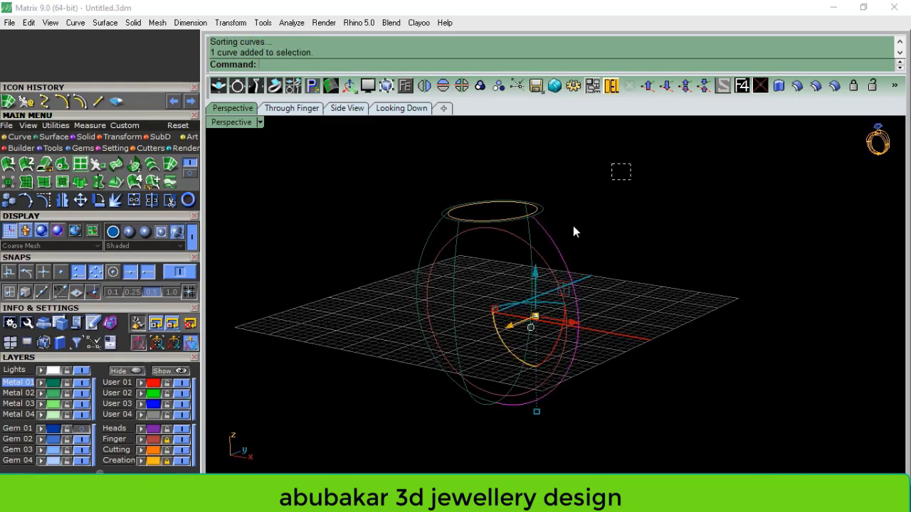
pyautogui.moveTo(389, 441); pyautogui.dragTo(398, 441)
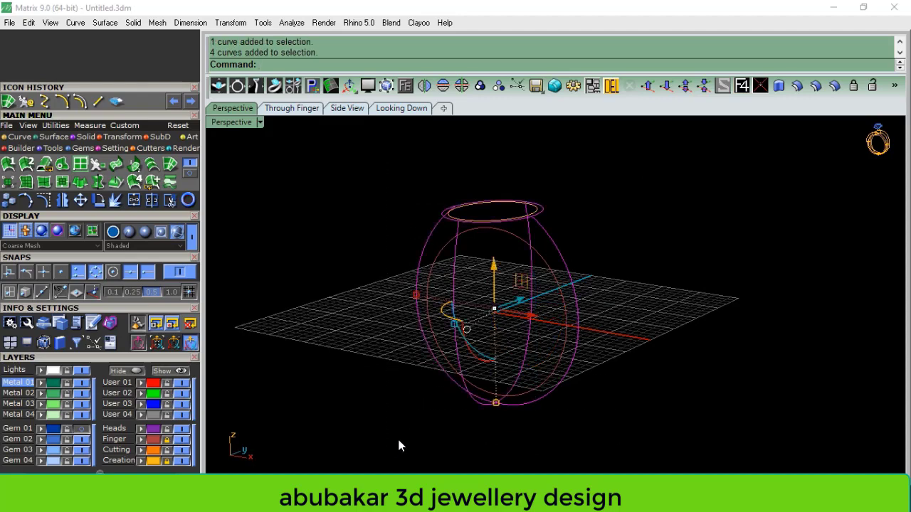
pyautogui.click(8, 103)
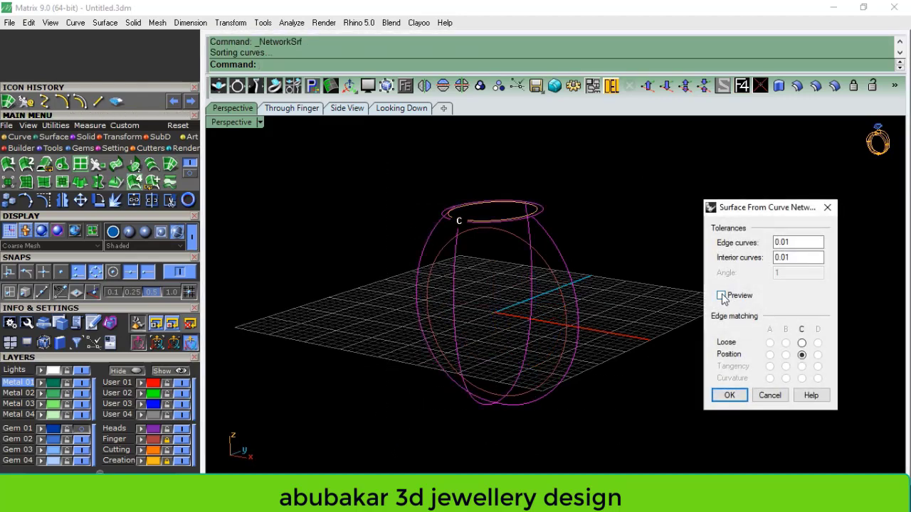
pyautogui.click(720, 295)
pyautogui.click(728, 396)
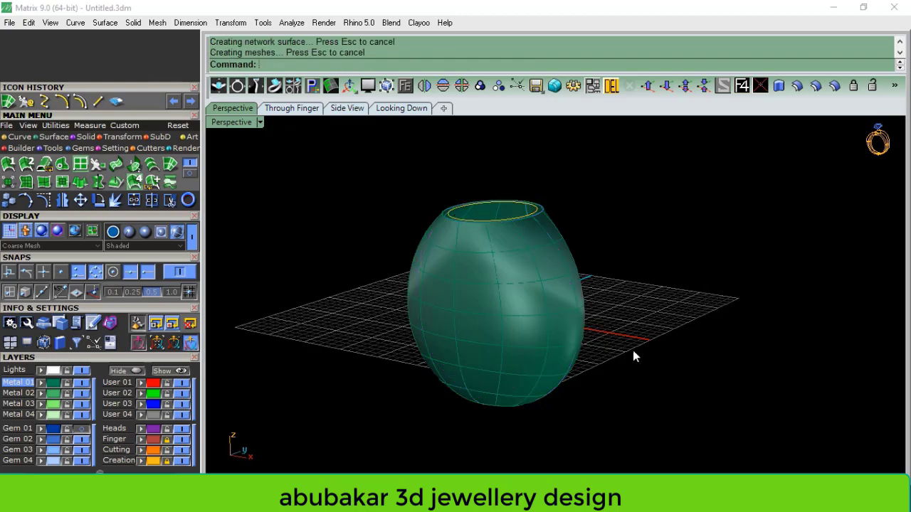
# - Move the new egg-shaped body surface onto the Metal 02 layer and view it from the side
pyautogui.moveTo(633, 356)
pyautogui.mouseDown(button='right')
pyautogui.moveTo(492, 330)
pyautogui.moveTo(639, 350)
pyautogui.moveTo(545, 325)
pyautogui.moveTo(564, 340)
pyautogui.mouseUp(button='right')
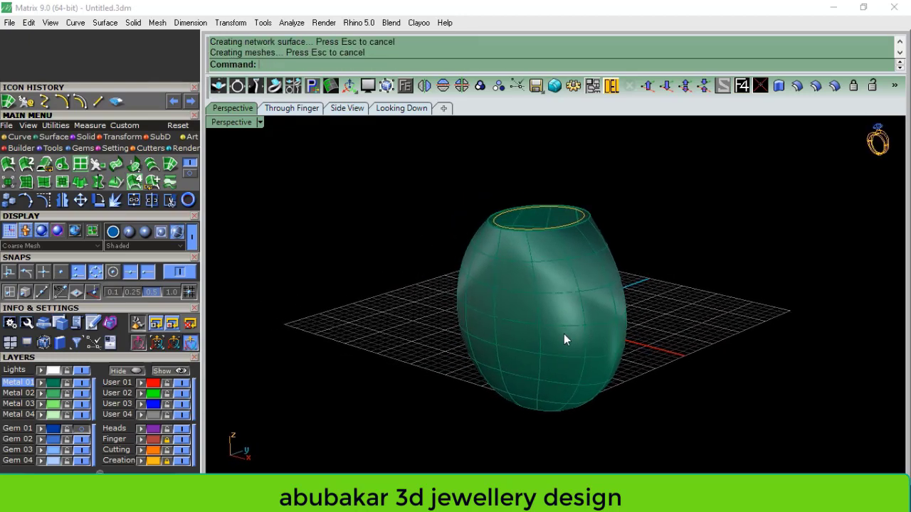
pyautogui.click(558, 353)
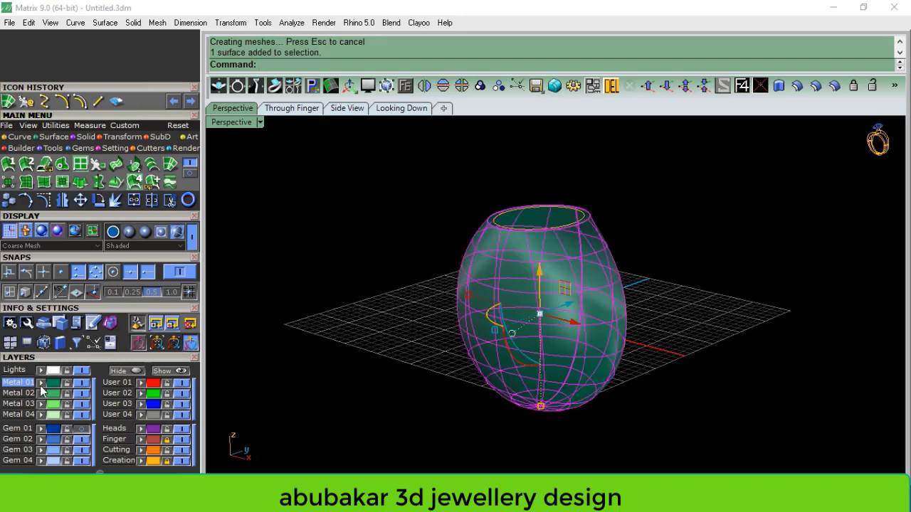
pyautogui.click(41, 392)
pyautogui.click(433, 349)
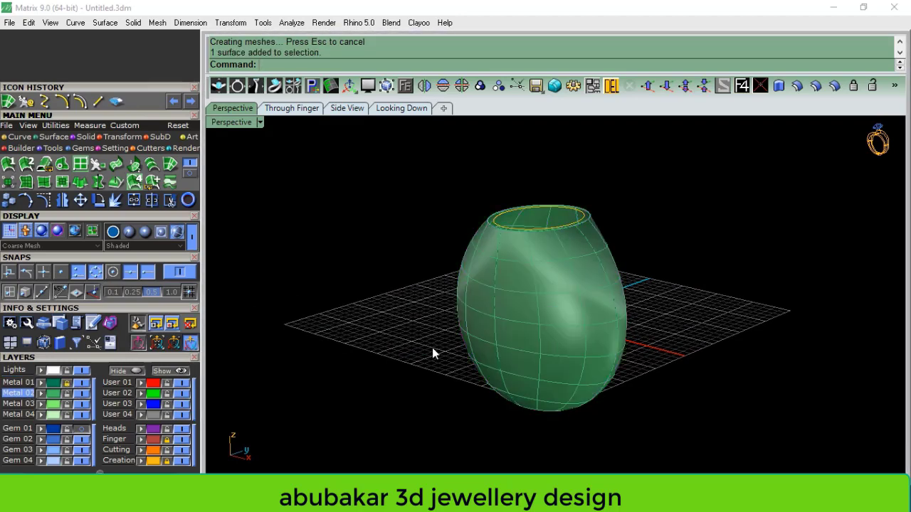
pyautogui.click(558, 341)
pyautogui.click(129, 232)
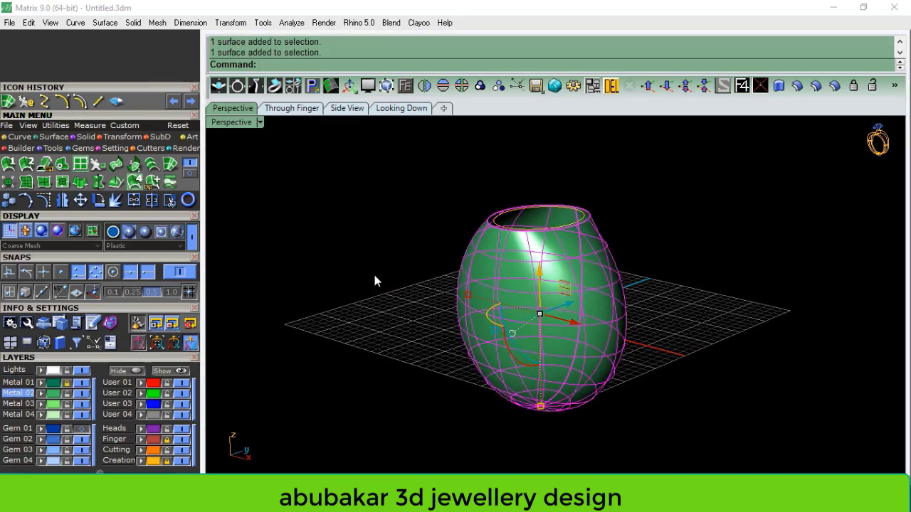
pyautogui.click(320, 280)
# - Create a BoundingBox control cage around the ring body, oriented to the construction plane
pyautogui.click(342, 108)
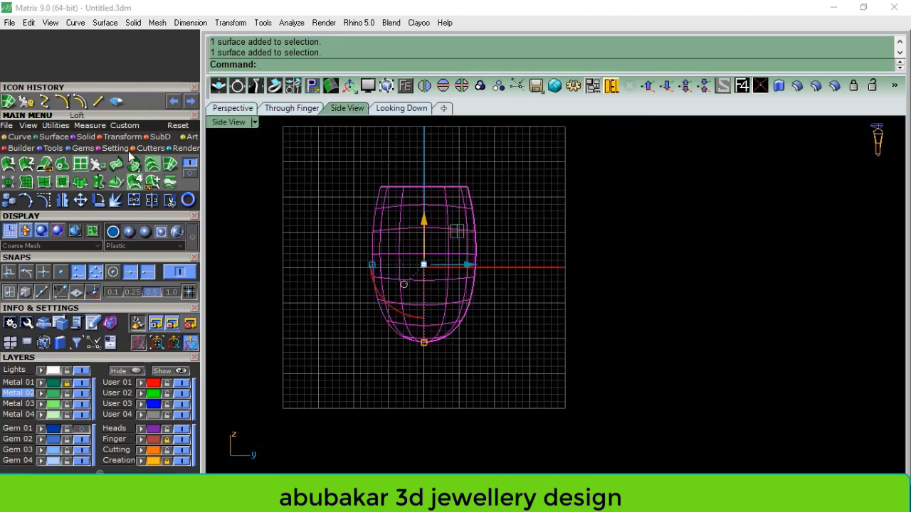
pyautogui.click(121, 136)
pyautogui.click(170, 164)
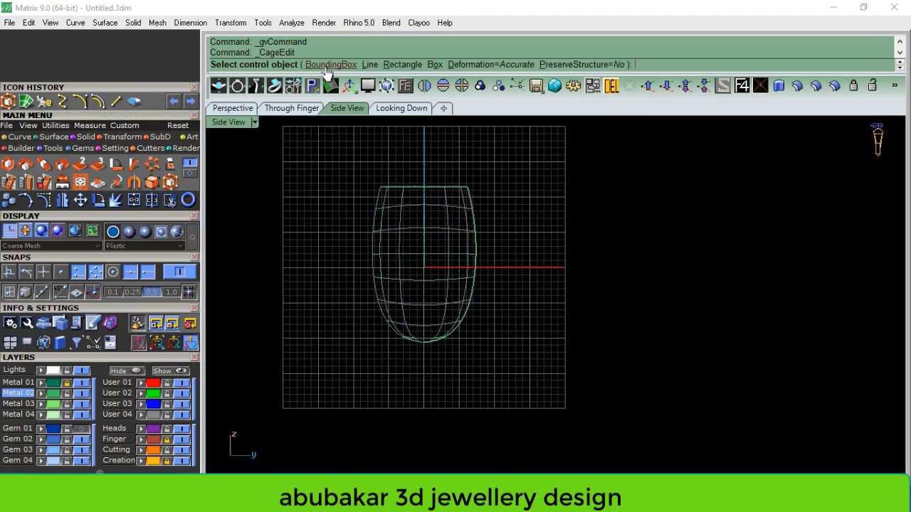
pyautogui.click(323, 64)
pyautogui.click(349, 64)
pyautogui.press('Return')
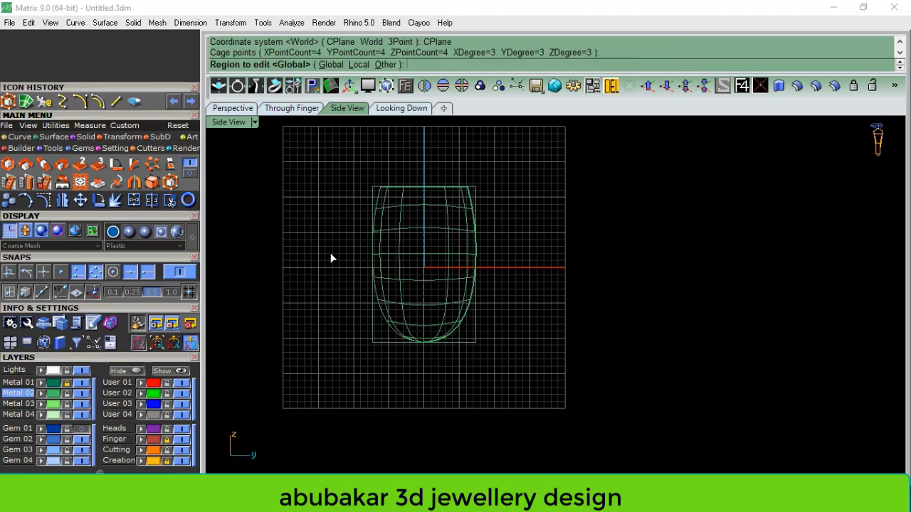
pyautogui.press('Return')
# - Pull the lower cage points and scale the upper-middle row outward to reshape the body
pyautogui.moveTo(310, 376)
pyautogui.mouseDown()
pyautogui.moveTo(379, 304)
pyautogui.moveTo(382, 325)
pyautogui.mouseUp()
pyautogui.scroll(3, 379, 304)
pyautogui.moveTo(531, 201); pyautogui.dragTo(343, 238)
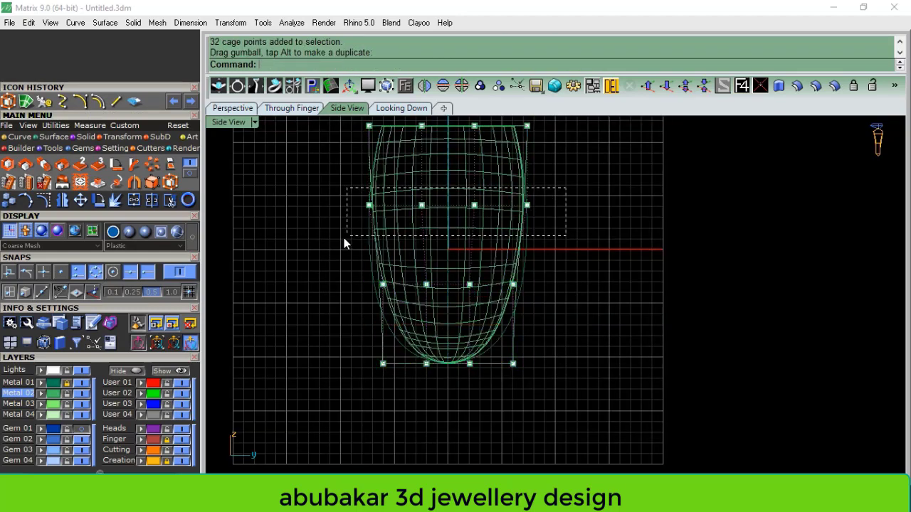
pyautogui.moveTo(364, 207); pyautogui.dragTo(349, 207)
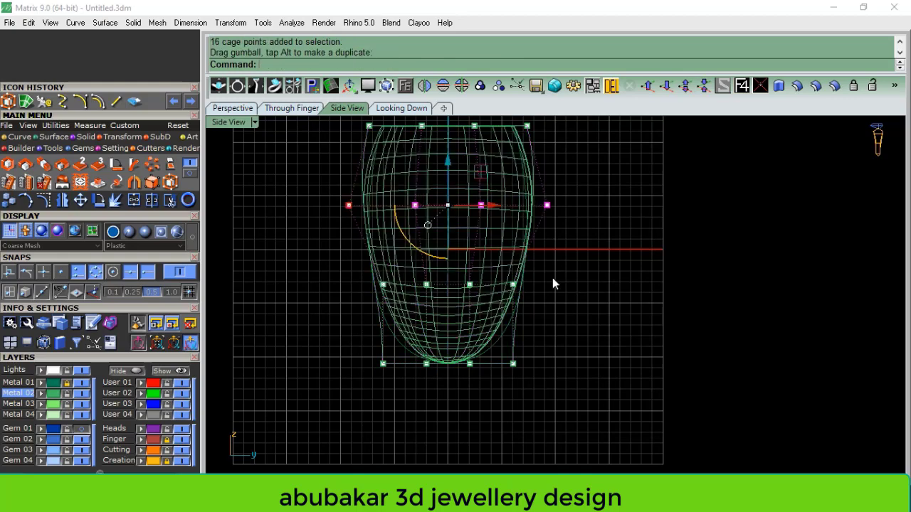
pyautogui.moveTo(552, 278)
pyautogui.mouseDown()
pyautogui.moveTo(383, 300)
pyautogui.moveTo(368, 286)
pyautogui.mouseUp()
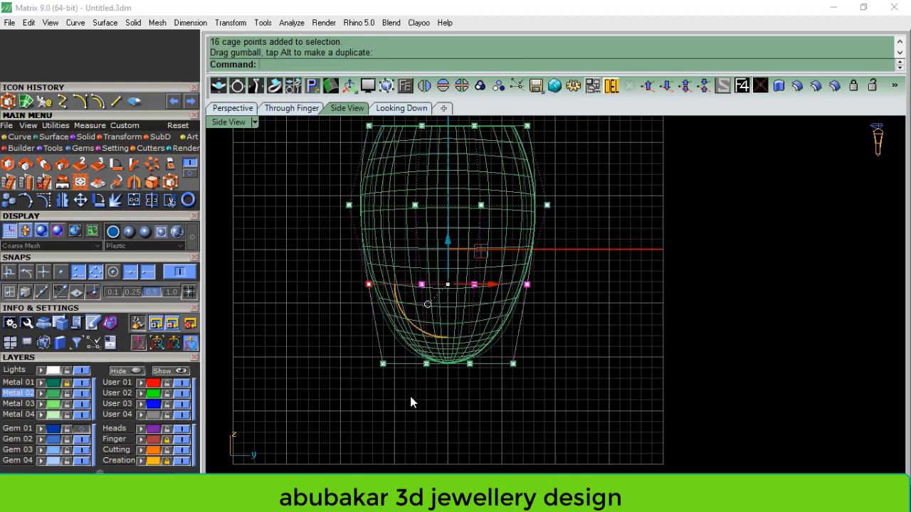
pyautogui.scroll(-2, 444, 268)
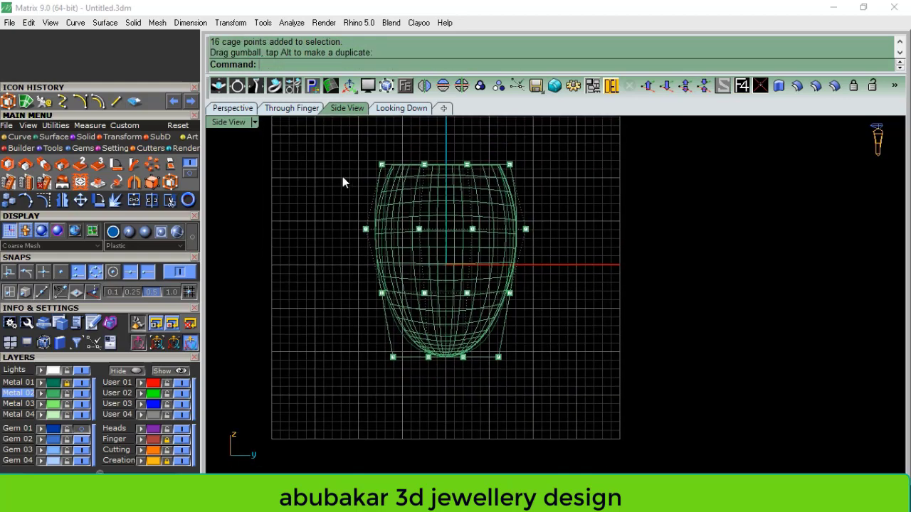
pyautogui.press('Escape')
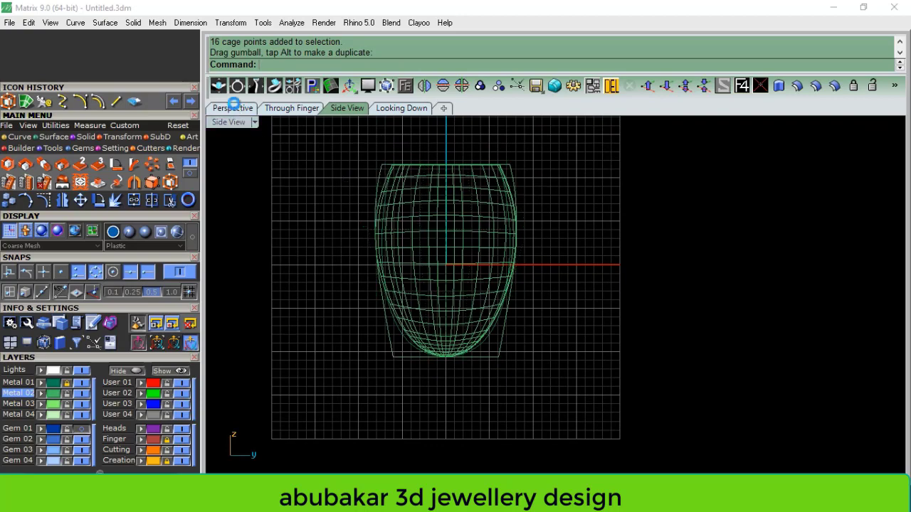
# - Delete the deformation cage in Perspective view, keeping the reshaped body
pyautogui.click(233, 107)
pyautogui.click(654, 258)
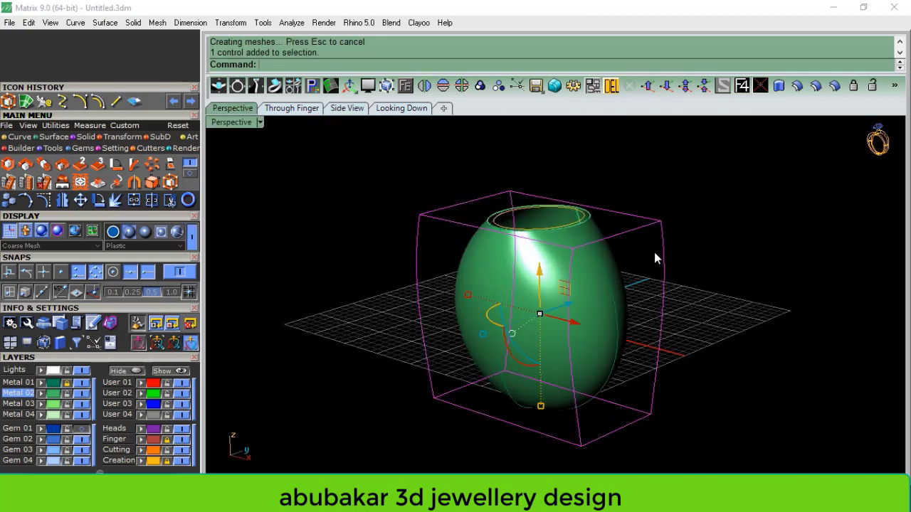
pyautogui.click(610, 86)
# - Split the ring body into four pieces with the finger circle in Through Finger view
pyautogui.moveTo(579, 228)
pyautogui.mouseDown(button='right')
pyautogui.moveTo(583, 320)
pyautogui.moveTo(634, 427)
pyautogui.moveTo(597, 329)
pyautogui.moveTo(437, 322)
pyautogui.mouseUp(button='right')
pyautogui.click(299, 108)
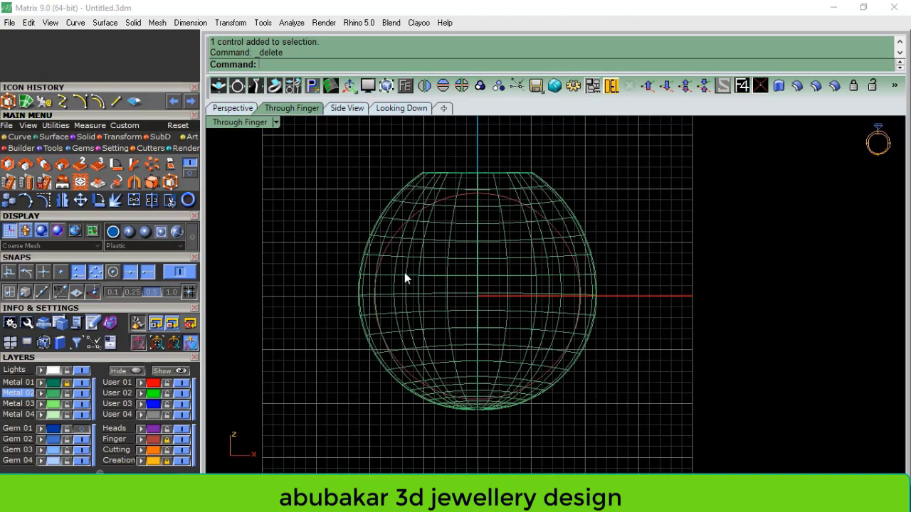
pyautogui.scroll(5, 446, 202)
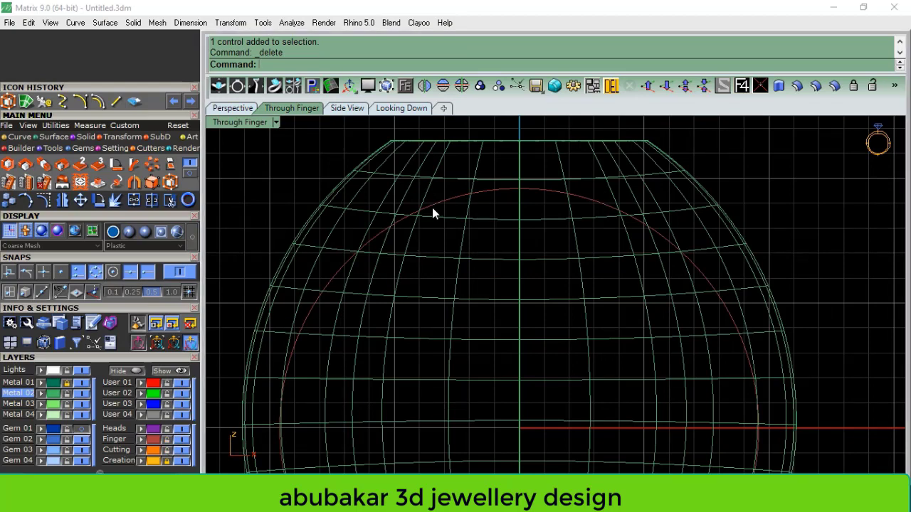
pyautogui.click(451, 224)
pyautogui.scroll(-3, 427, 234)
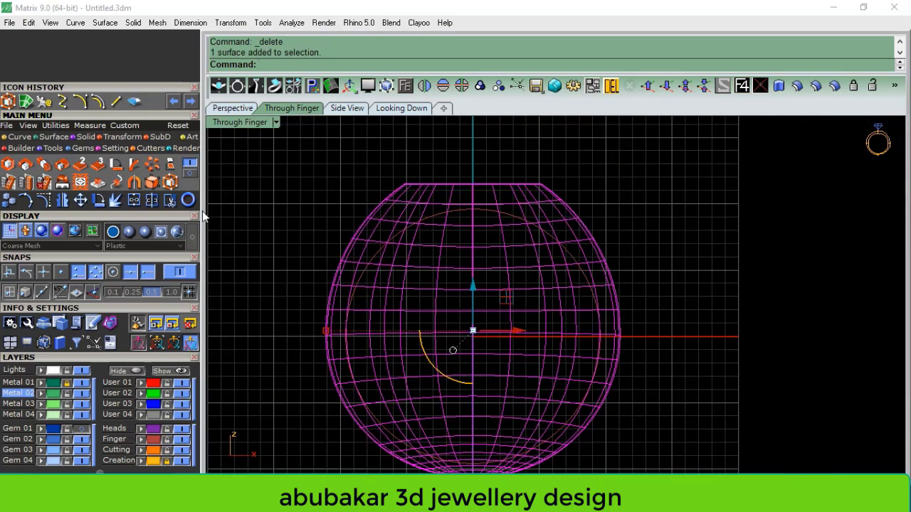
pyautogui.click(170, 199)
pyautogui.scroll(4, 471, 213)
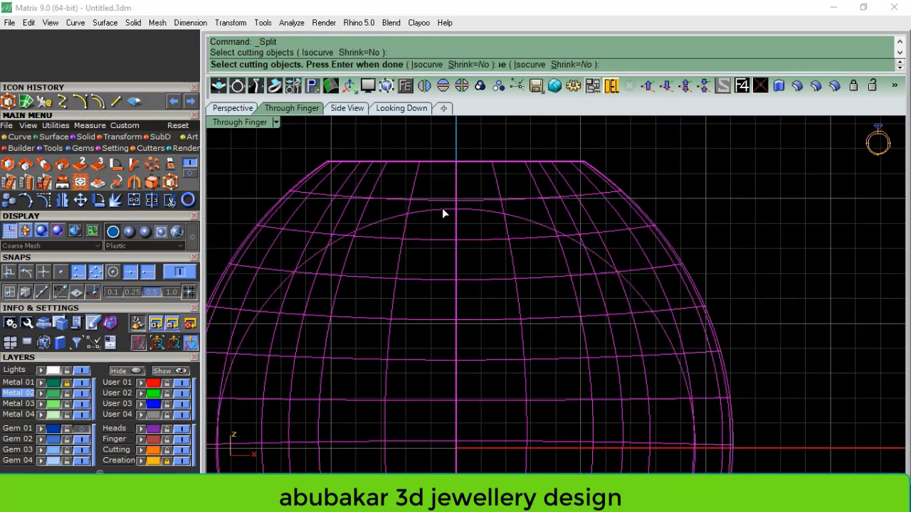
pyautogui.scroll(-4, 442, 209)
pyautogui.press('Return')
# - Delete the inner split pieces to open the finger hole through the shank
pyautogui.scroll(2, 468, 242)
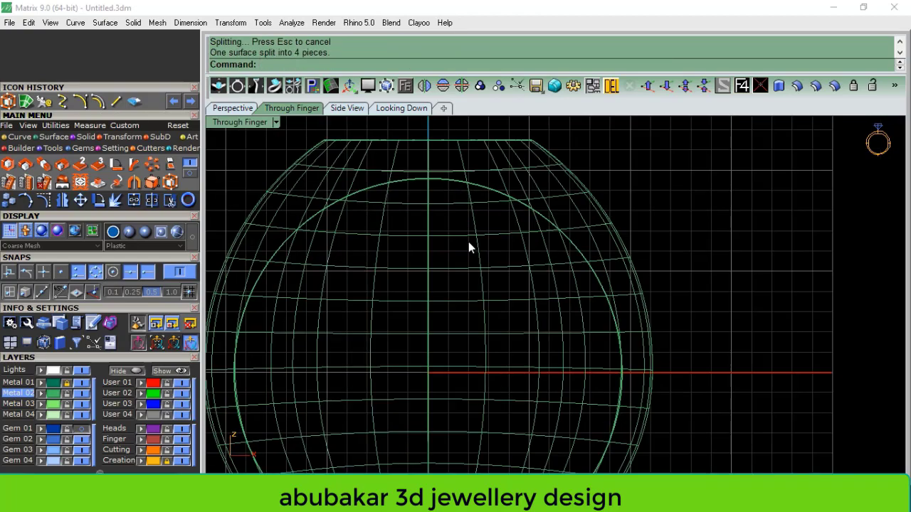
pyautogui.moveTo(413, 299); pyautogui.dragTo(472, 244)
pyautogui.scroll(-3, 472, 244)
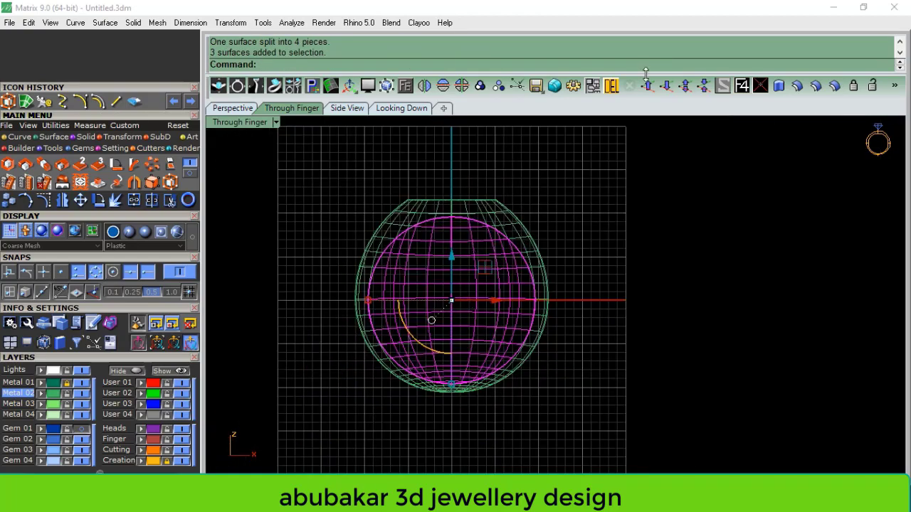
pyautogui.click(611, 85)
pyautogui.click(233, 108)
pyautogui.moveTo(455, 299)
pyautogui.mouseDown(button='right')
pyautogui.moveTo(593, 285)
pyautogui.moveTo(610, 244)
pyautogui.moveTo(555, 334)
pyautogui.mouseUp(button='right')
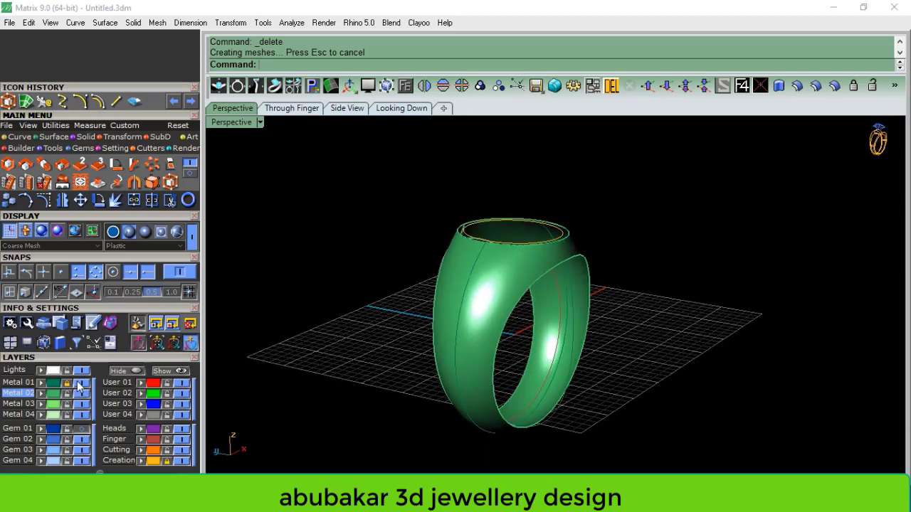
pyautogui.moveTo(426, 306)
pyautogui.mouseDown(button='right')
pyautogui.moveTo(443, 268)
pyautogui.moveTo(439, 304)
pyautogui.moveTo(432, 291)
pyautogui.moveTo(492, 321)
pyautogui.moveTo(451, 377)
pyautogui.moveTo(559, 320)
pyautogui.moveTo(585, 325)
pyautogui.moveTo(576, 320)
pyautogui.mouseUp(button='right')
pyautogui.scroll(3, 473, 258)
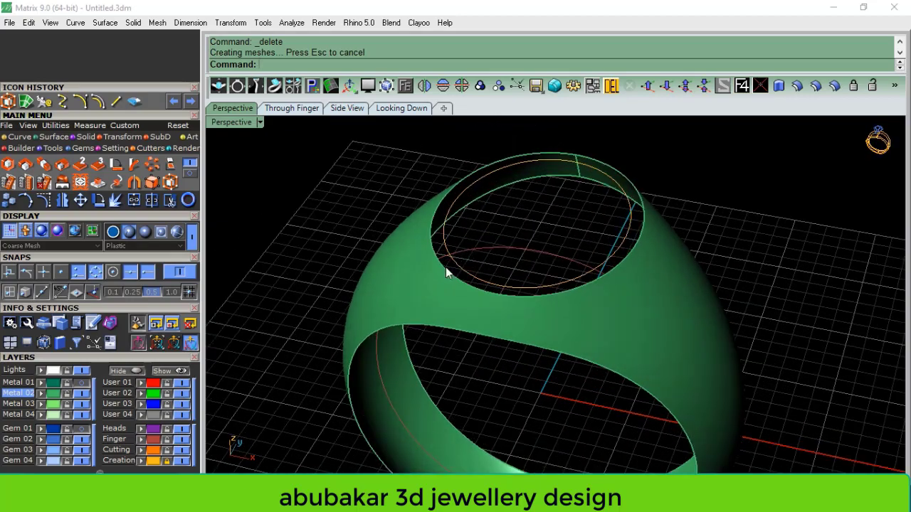
pyautogui.scroll(-3, 447, 273)
pyautogui.moveTo(447, 273)
pyautogui.mouseDown(button='right')
pyautogui.moveTo(499, 274)
pyautogui.moveTo(503, 315)
pyautogui.moveTo(480, 282)
pyautogui.mouseUp(button='right')
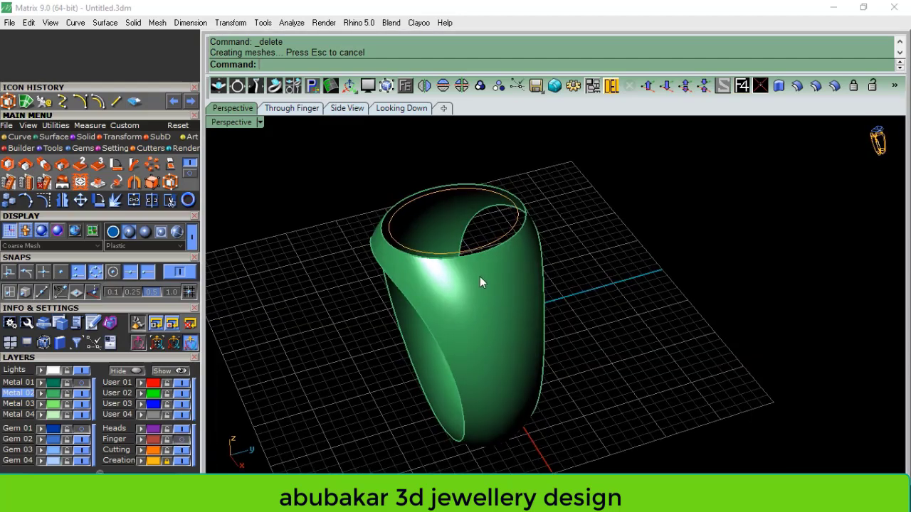
# - Extract two horizontal U isocurves around the ring body
pyautogui.click(19, 137)
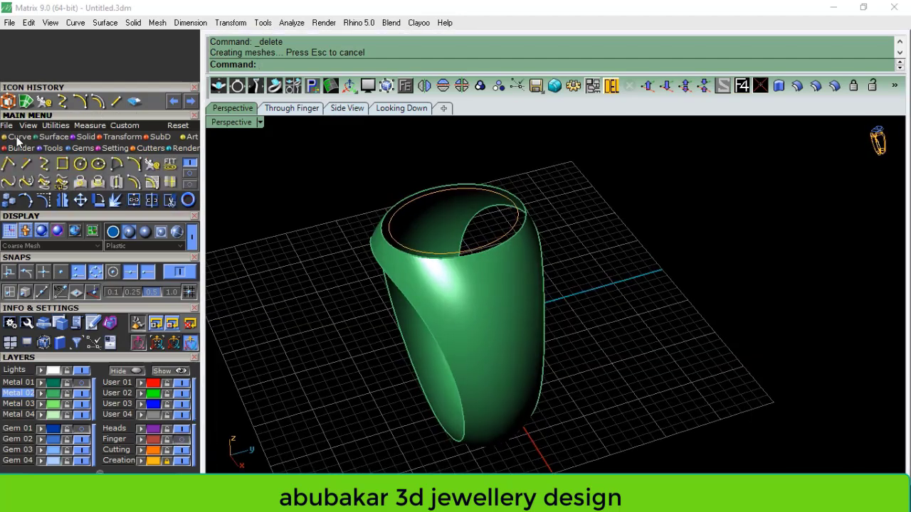
pyautogui.click(171, 182)
pyautogui.click(502, 342)
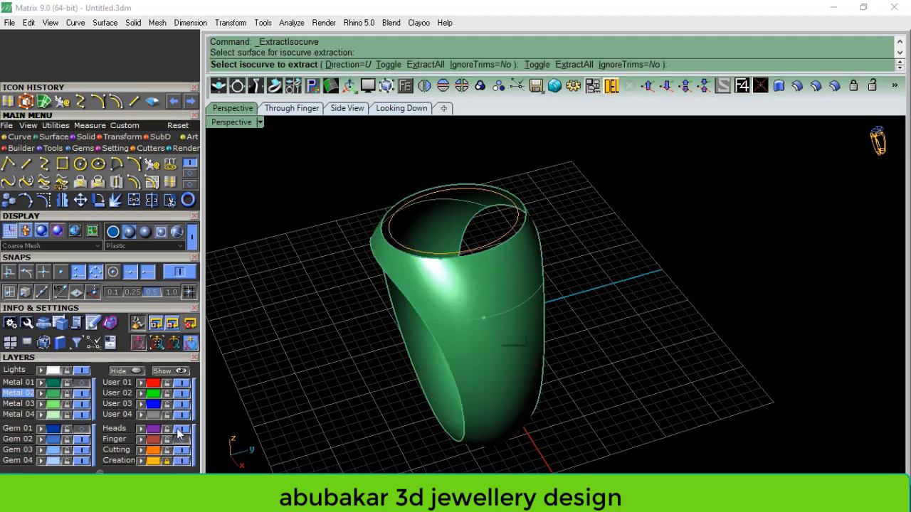
pyautogui.scroll(2, 483, 305)
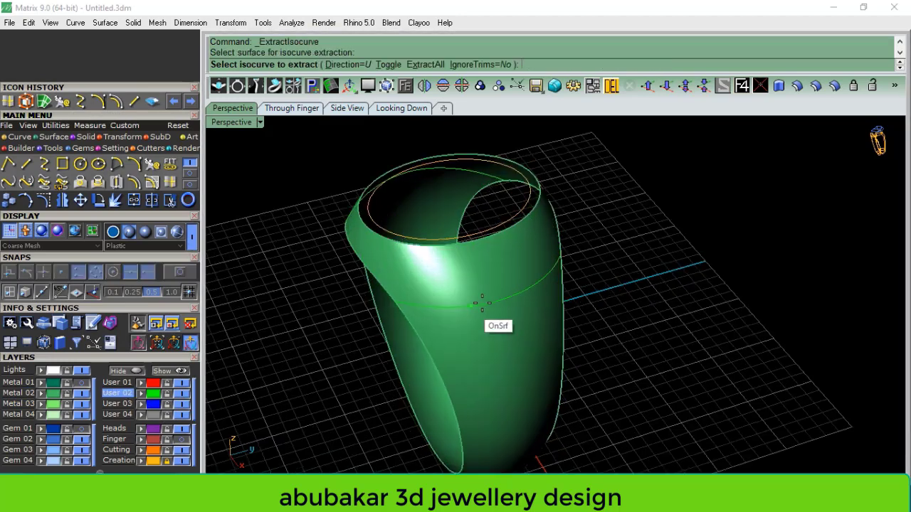
pyautogui.scroll(2, 487, 308)
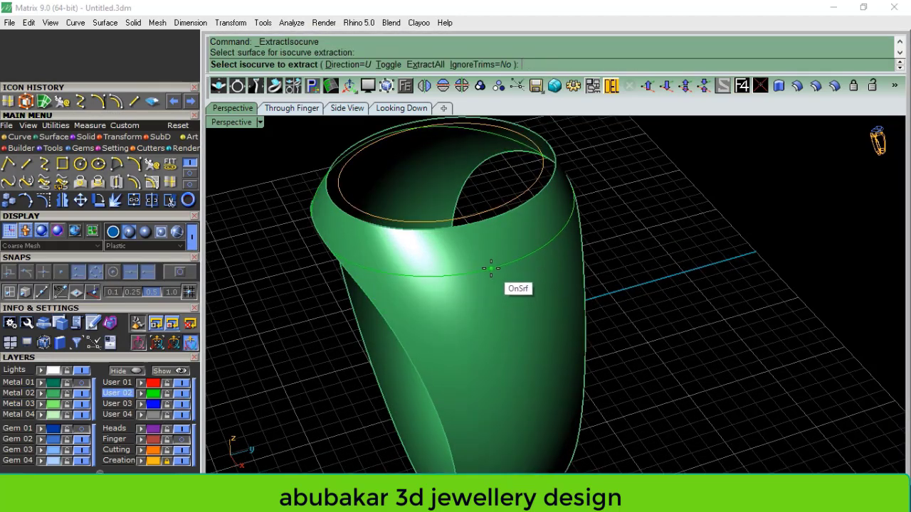
pyautogui.click(491, 268)
pyautogui.moveTo(611, 329); pyautogui.dragTo(529, 335, button='right')
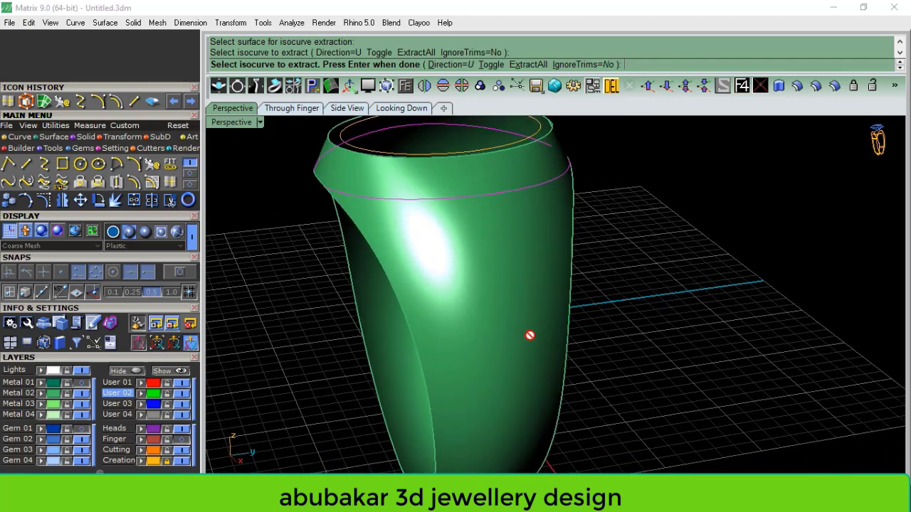
pyautogui.click(487, 355)
pyautogui.press('Return')
# - Extract a vertical V isocurve down the ring's side, redoing it once after an undo
pyautogui.moveTo(702, 323); pyautogui.dragTo(589, 332, button='right')
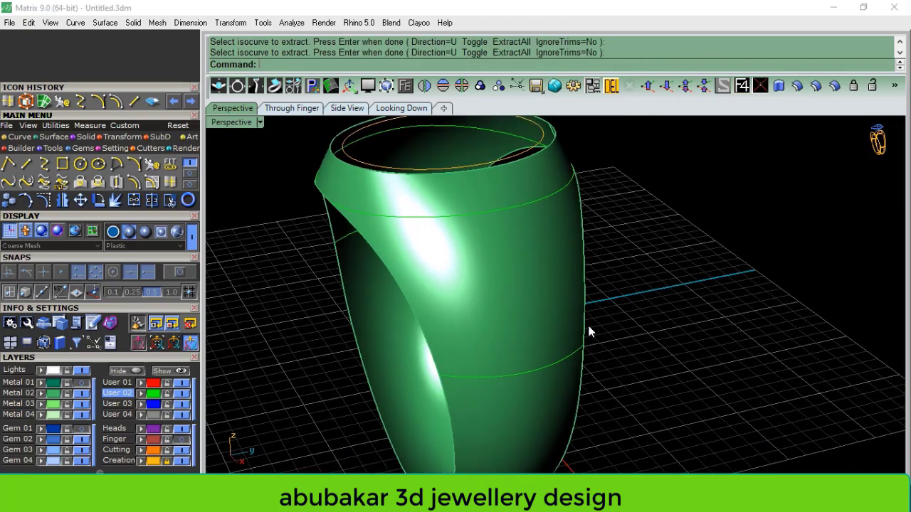
pyautogui.click(530, 300)
pyautogui.rightClick(530, 300)
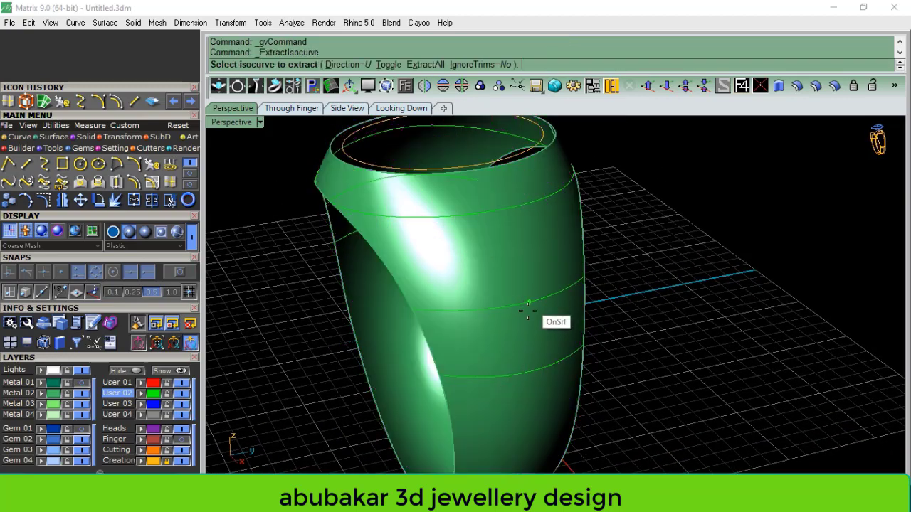
pyautogui.click(386, 65)
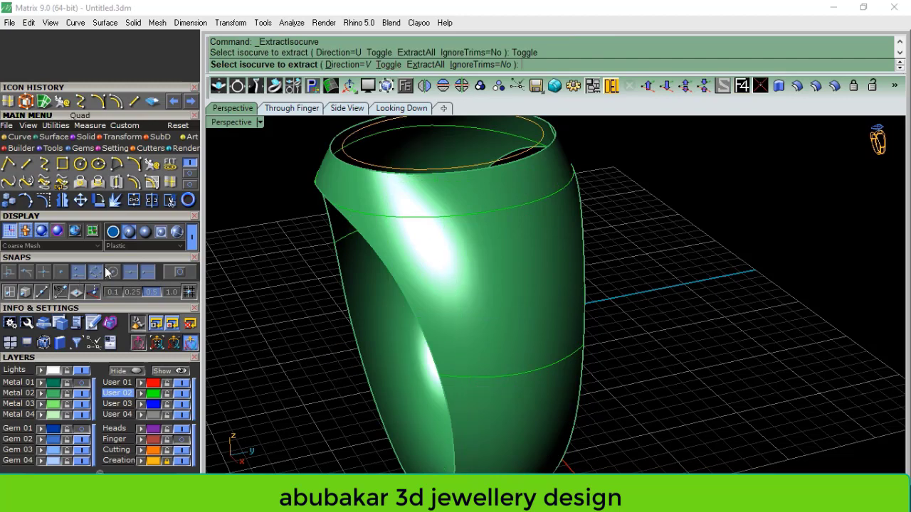
pyautogui.click(472, 375)
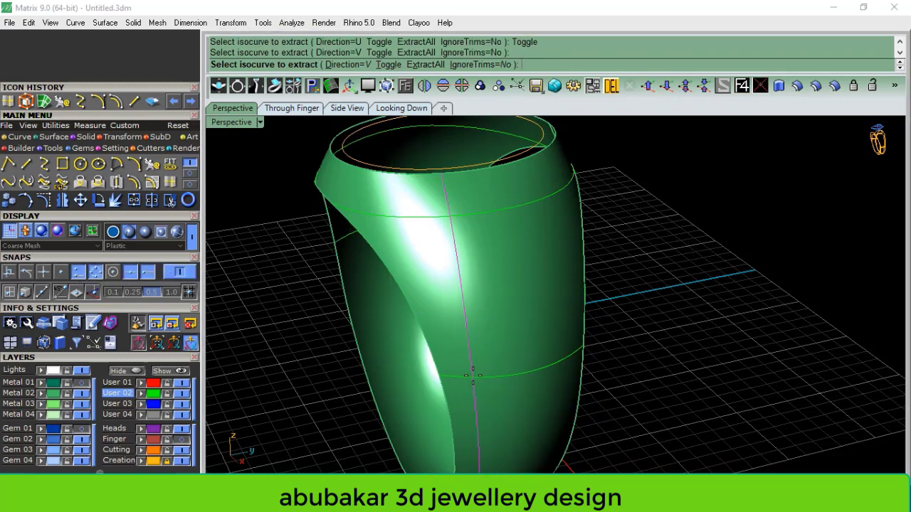
pyautogui.press('Return')
pyautogui.hotkey('ctrl', 'z')
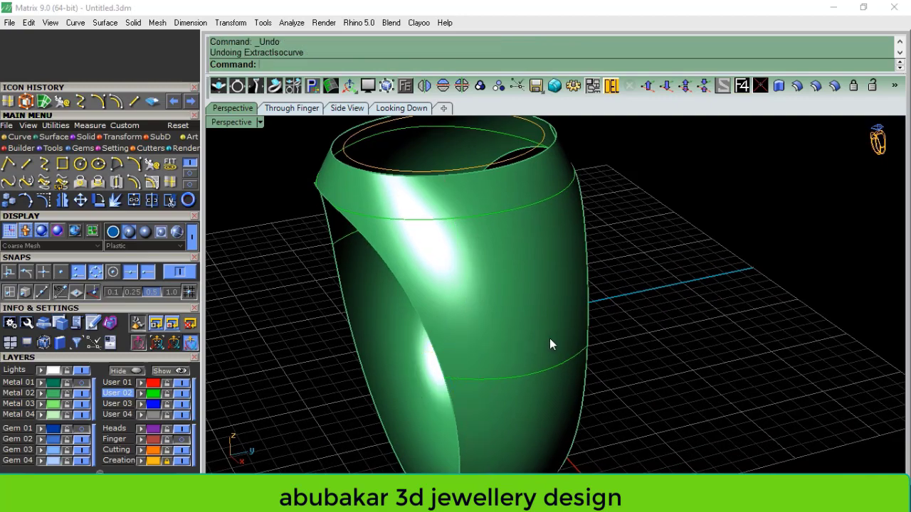
pyautogui.keyDown('shift'); pyautogui.moveTo(549, 344); pyautogui.dragTo(538, 309, button='right'); pyautogui.keyUp('shift')
pyautogui.click(523, 288)
pyautogui.press('Return')
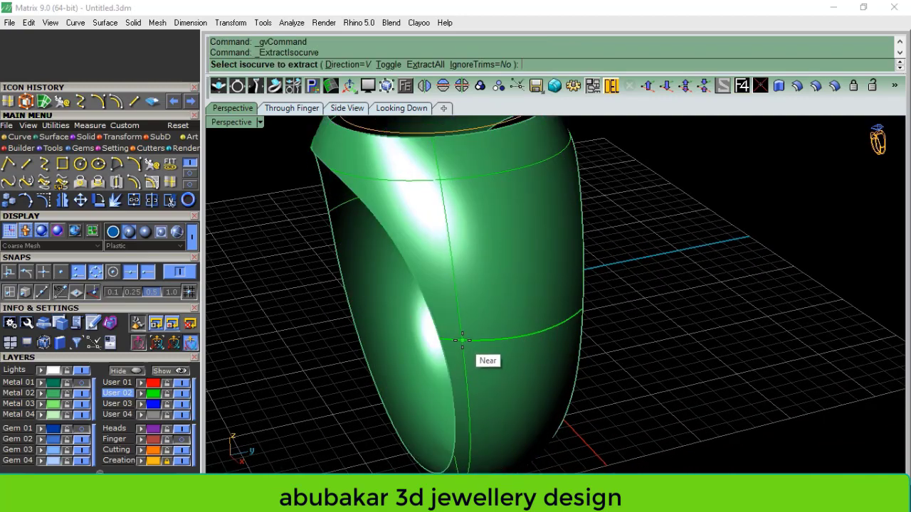
pyautogui.click(462, 340)
# - Mirror the vertical side isocurve onto the ring's opposite side
pyautogui.press('Return')
pyautogui.click(423, 84)
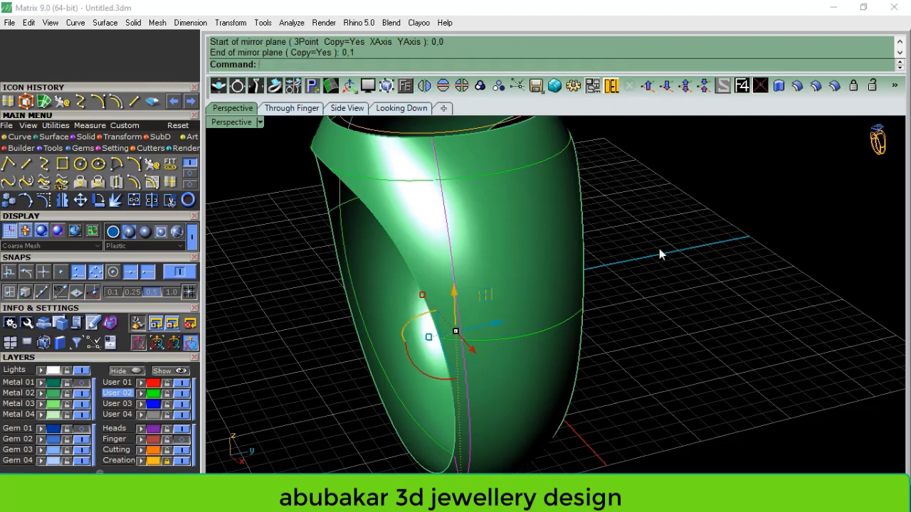
pyautogui.hotkey('ctrl', 'z')
pyautogui.click(446, 86)
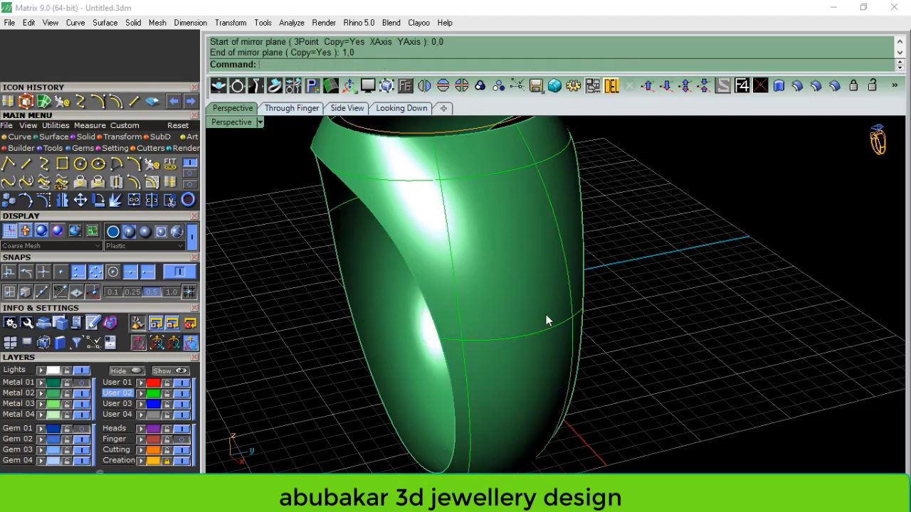
# - Delete the two stray curves, including the top oval
pyautogui.moveTo(545, 354)
pyautogui.mouseDown(button='right')
pyautogui.moveTo(496, 354)
pyautogui.moveTo(497, 287)
pyautogui.mouseUp(button='right')
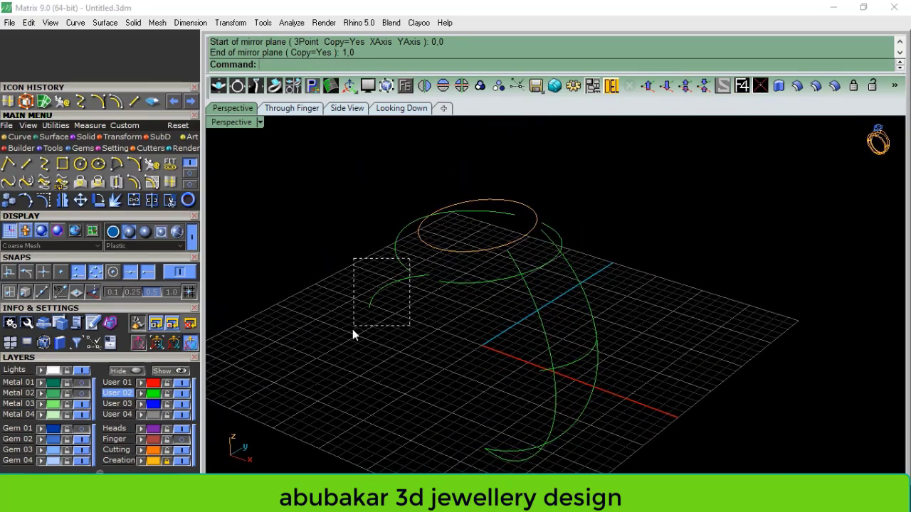
pyautogui.moveTo(353, 329); pyautogui.dragTo(352, 329)
pyautogui.click(611, 85)
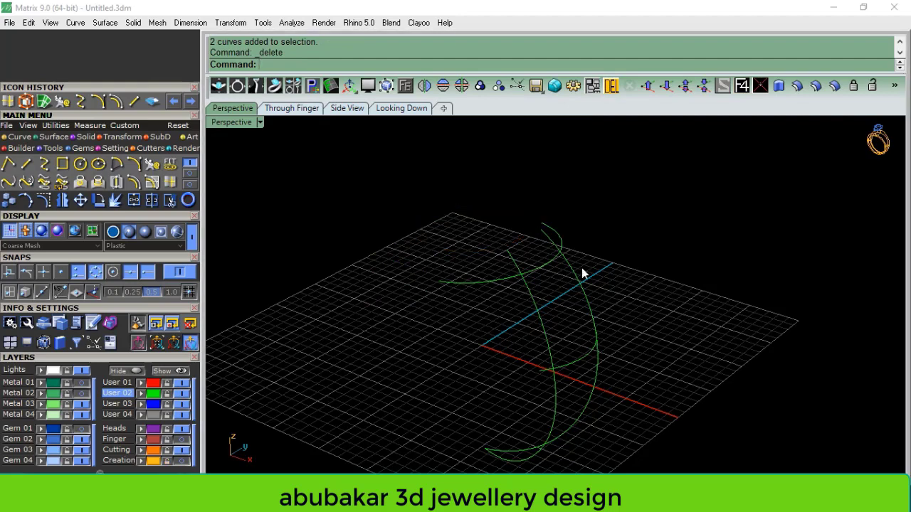
# - Trim the overhanging ends of the panel curves and join them into one closed four-sided outline
pyautogui.moveTo(407, 470); pyautogui.dragTo(407, 471)
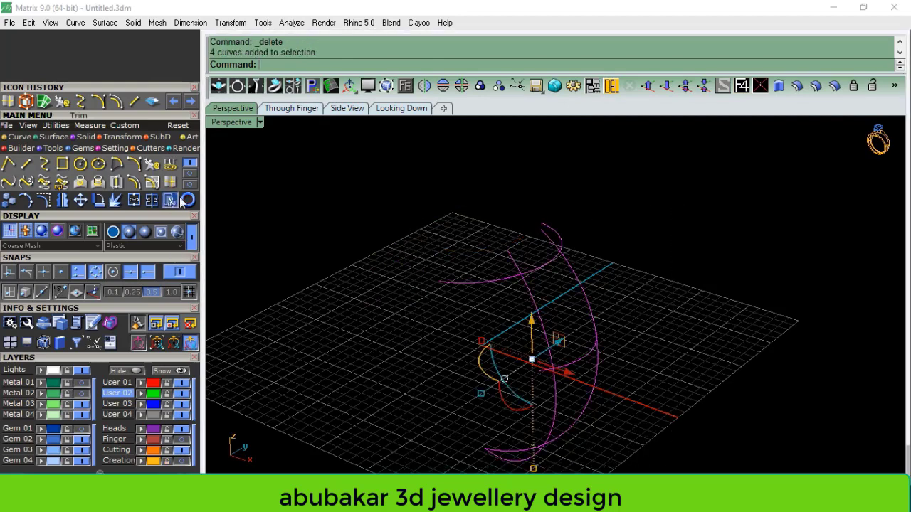
pyautogui.click(170, 200)
pyautogui.moveTo(586, 371); pyautogui.dragTo(410, 435)
pyautogui.moveTo(424, 257); pyautogui.dragTo(408, 250, button='right')
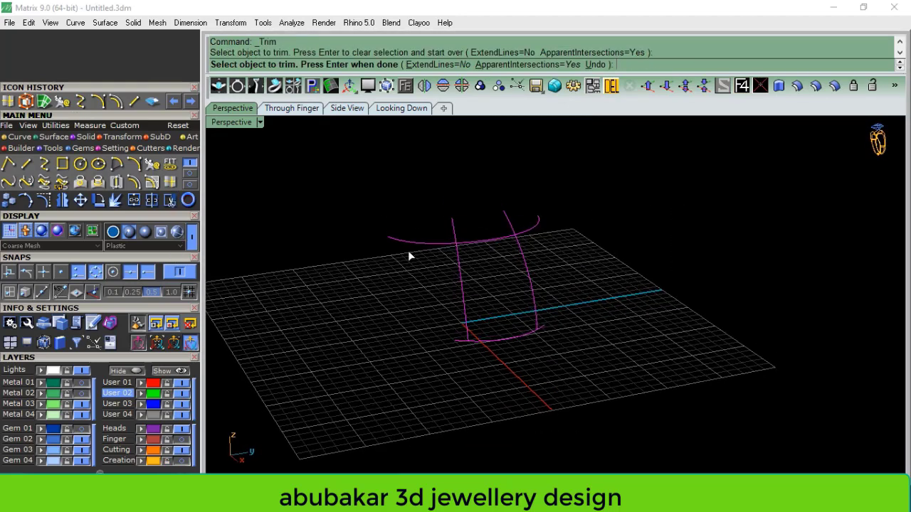
pyautogui.moveTo(535, 236); pyautogui.dragTo(534, 236)
pyautogui.moveTo(534, 236); pyautogui.dragTo(484, 222, button='right')
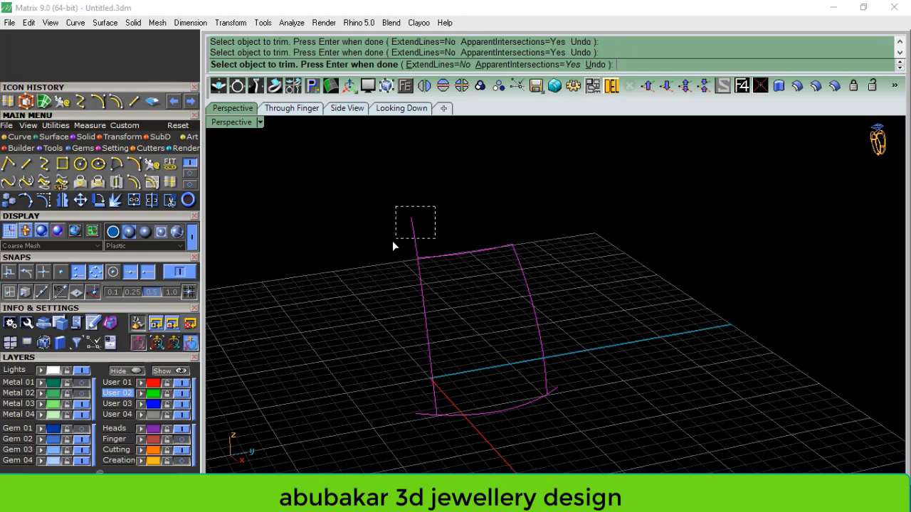
pyautogui.scroll(3, 426, 427)
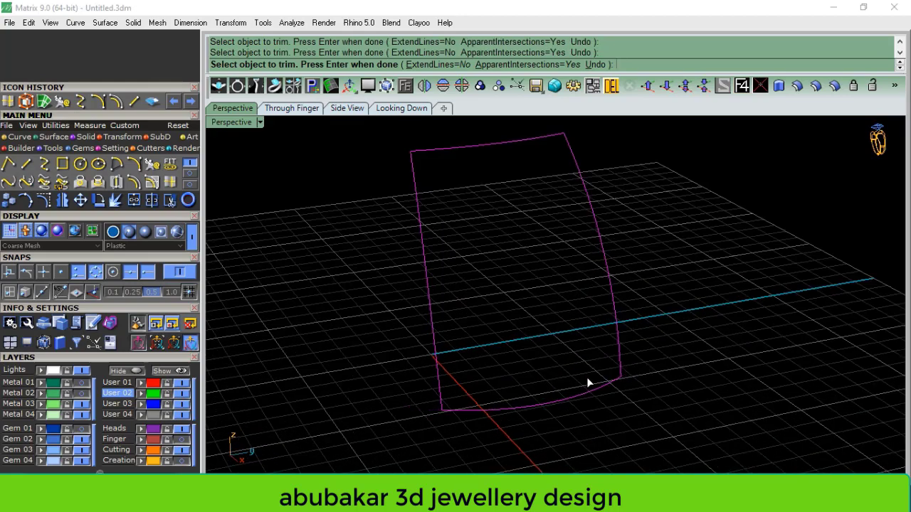
pyautogui.scroll(-3, 588, 383)
pyautogui.press('Return')
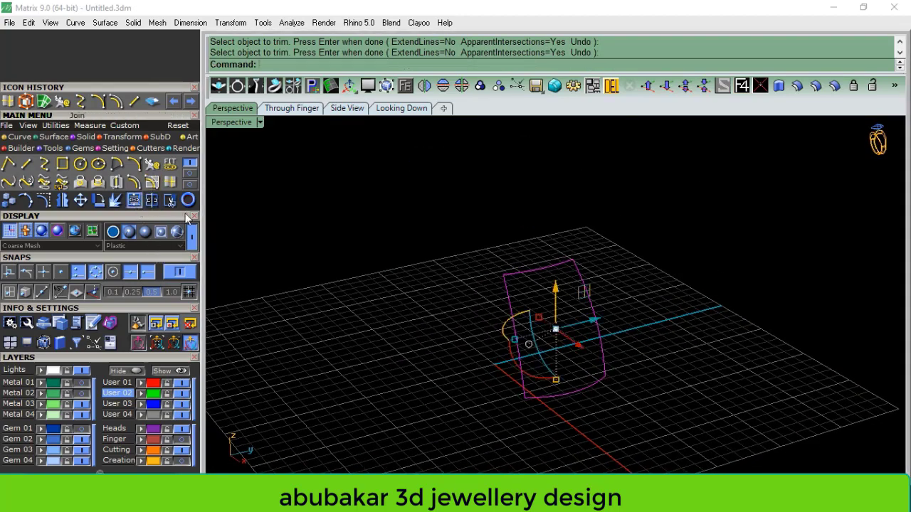
pyautogui.click(134, 200)
# - Show the ring again and mirror the closed panel outline to the opposite side
pyautogui.click(83, 392)
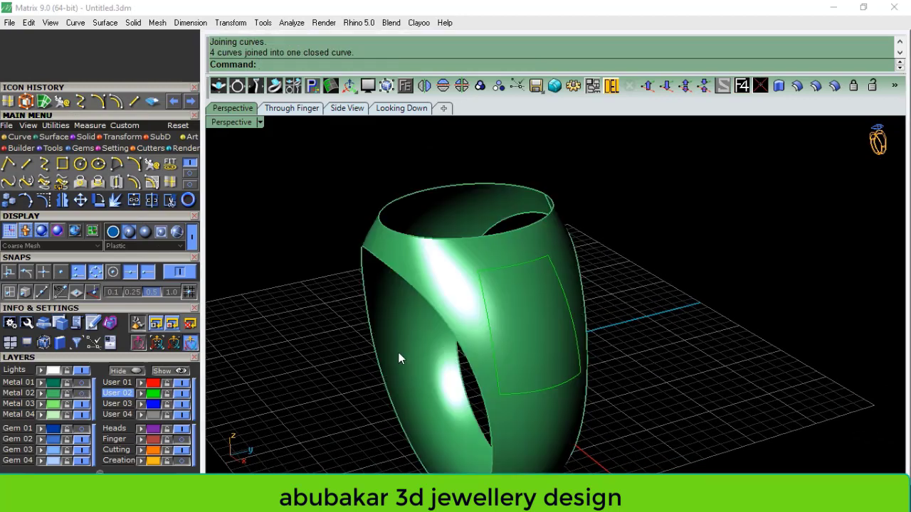
pyautogui.moveTo(617, 339); pyautogui.dragTo(84, 403, button='right')
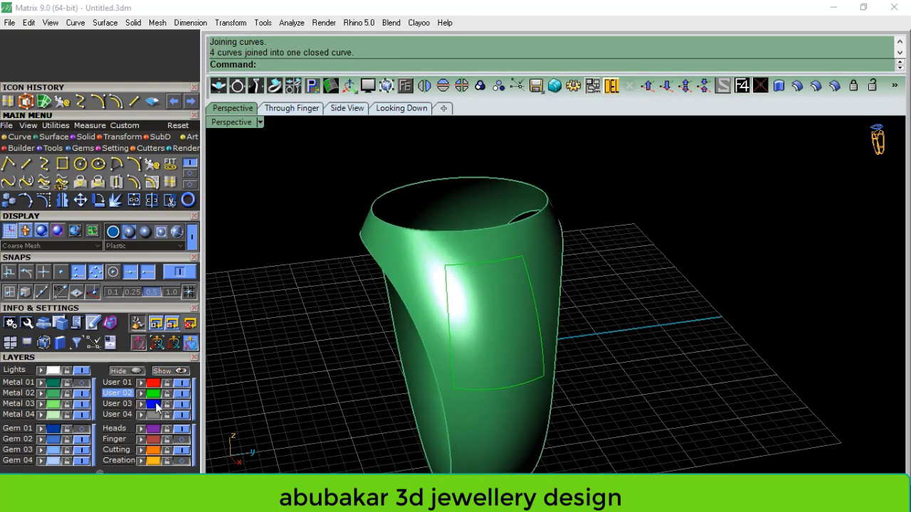
pyautogui.click(447, 329)
pyautogui.click(424, 85)
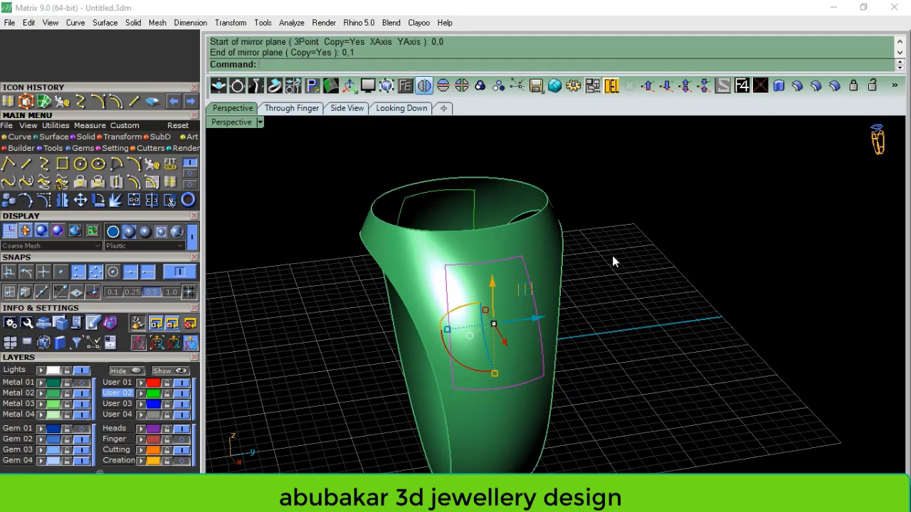
pyautogui.moveTo(612, 256)
pyautogui.mouseDown(button='right')
pyautogui.moveTo(813, 263)
pyautogui.moveTo(602, 288)
pyautogui.moveTo(595, 303)
pyautogui.moveTo(555, 264)
pyautogui.moveTo(573, 263)
pyautogui.mouseUp(button='right')
# - Split the ring surface with both panel outlines, leaving three pieces
pyautogui.click(561, 259)
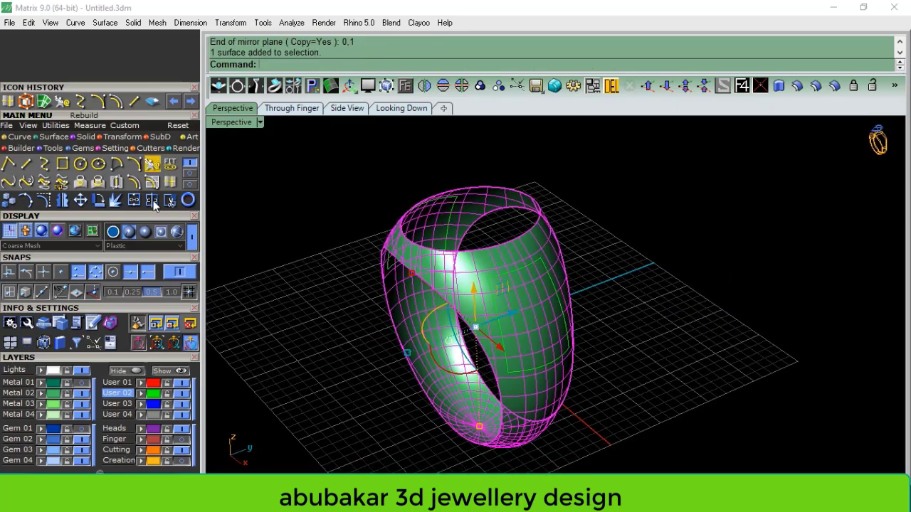
pyautogui.click(150, 201)
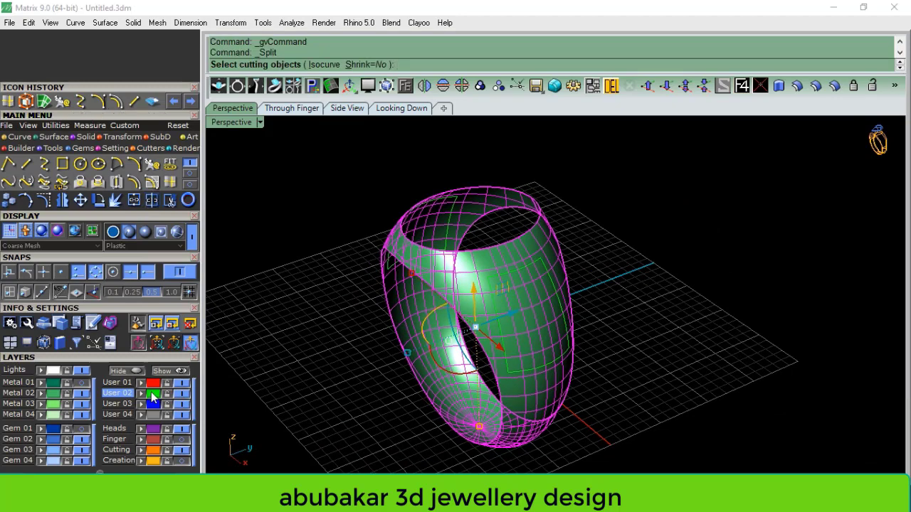
pyautogui.click(530, 329)
pyautogui.press('Return')
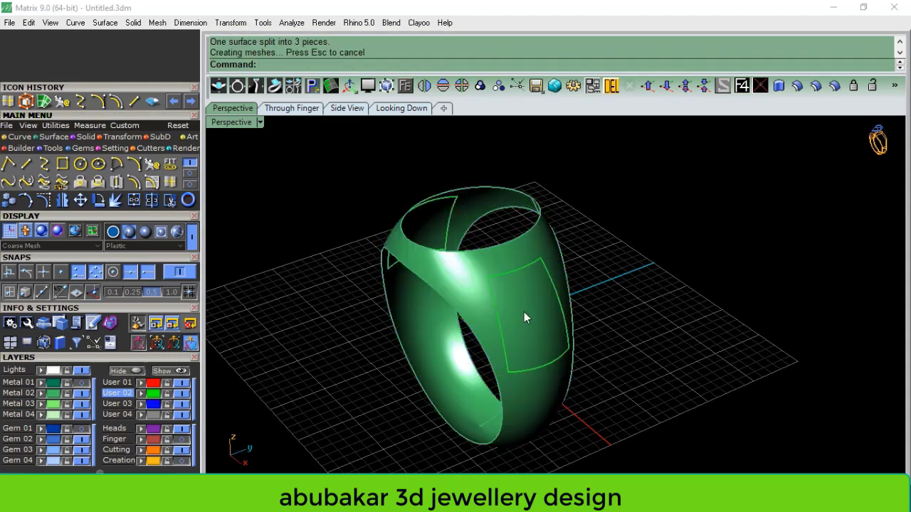
# - Move both side panels onto the purple Heads layer
pyautogui.click(523, 318)
pyautogui.keyDown('shift'); pyautogui.click(428, 224); pyautogui.keyUp('shift')
pyautogui.click(141, 429)
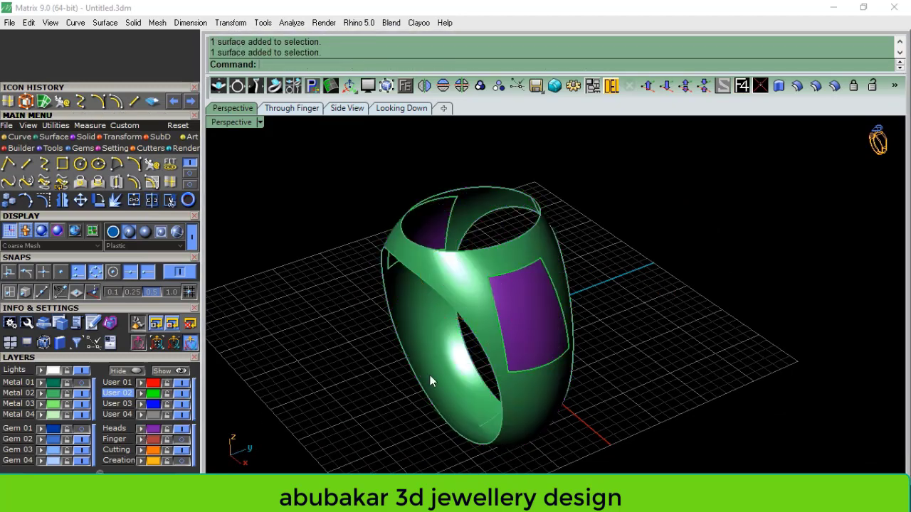
# - Offset the green ring band by 0.7 with Solid=Yes to make a thick shell
pyautogui.moveTo(429, 374); pyautogui.dragTo(503, 305, button='right')
pyautogui.click(503, 303)
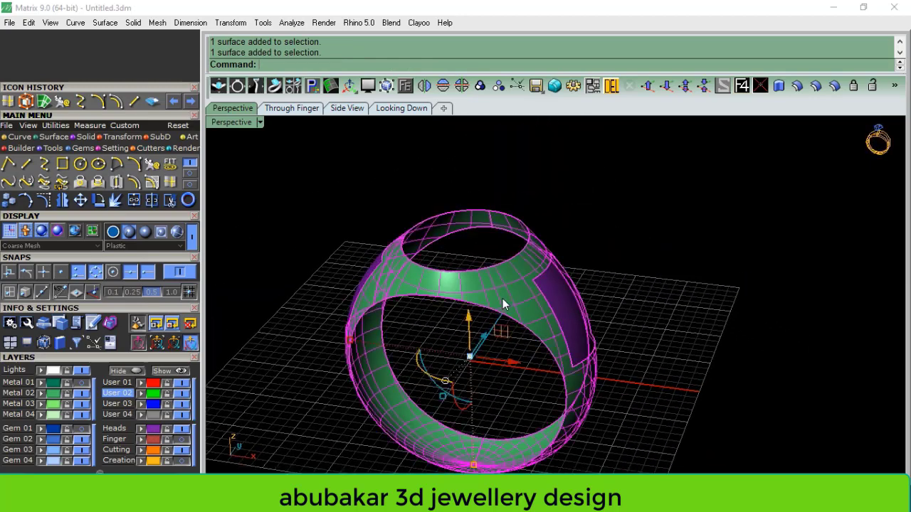
pyautogui.click(816, 87)
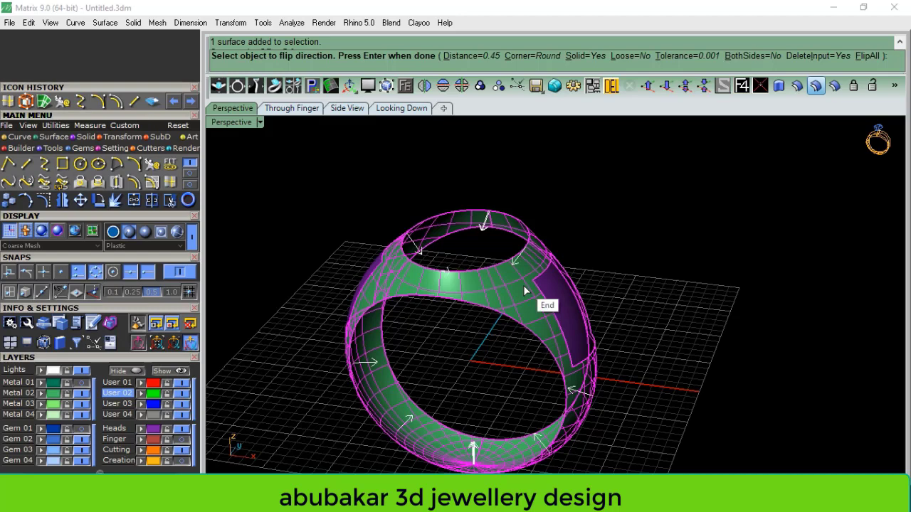
pyautogui.write('.7')
pyautogui.press('Return')
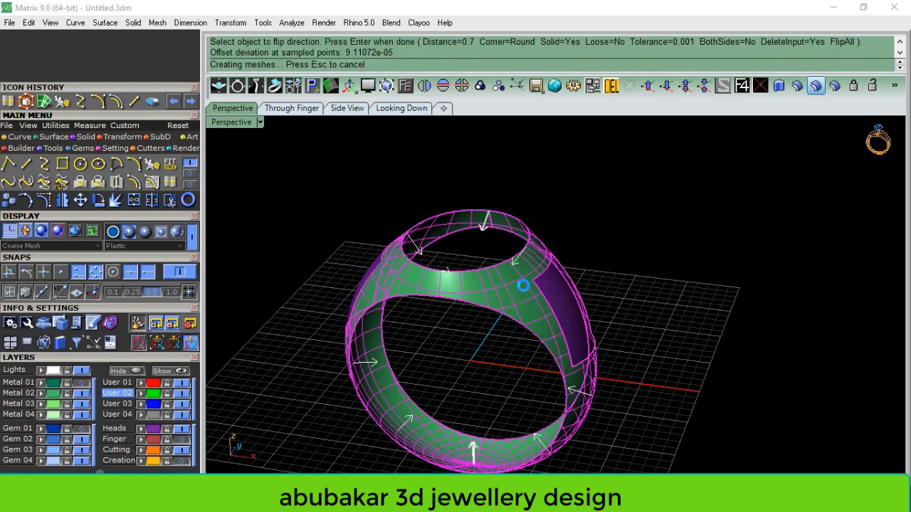
pyautogui.moveTo(524, 291)
pyautogui.mouseDown(button='right')
pyautogui.moveTo(456, 310)
pyautogui.moveTo(689, 356)
pyautogui.moveTo(588, 324)
pyautogui.mouseUp(button='right')
pyautogui.press('Escape')
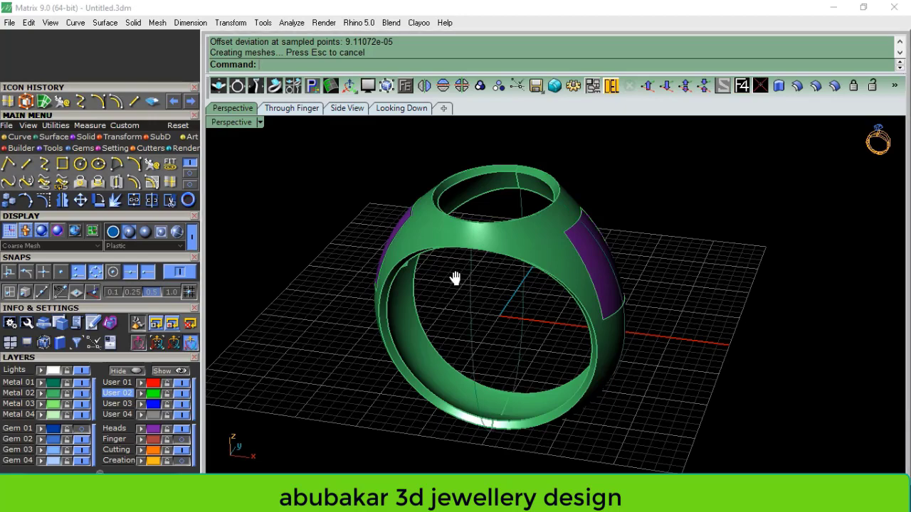
# - Hide the Metal 01 layer so the construction lines inside the ring disappear
pyautogui.moveTo(455, 279); pyautogui.dragTo(427, 298, button='right')
pyautogui.click(84, 384)
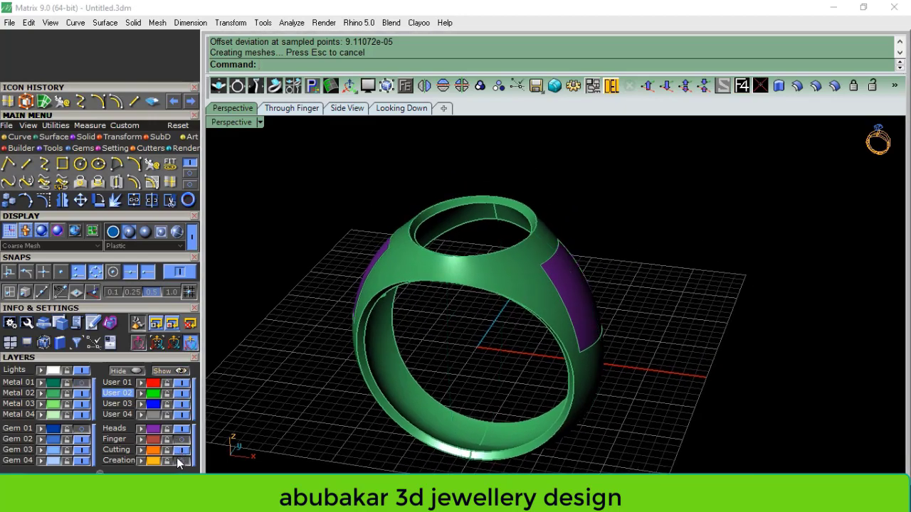
pyautogui.scroll(1, 455, 271)
pyautogui.scroll(1, 455, 270)
pyautogui.scroll(2, 474, 271)
# - Patch the top opening from its edge curve and trim away the patch's inner region
pyautogui.click(474, 271)
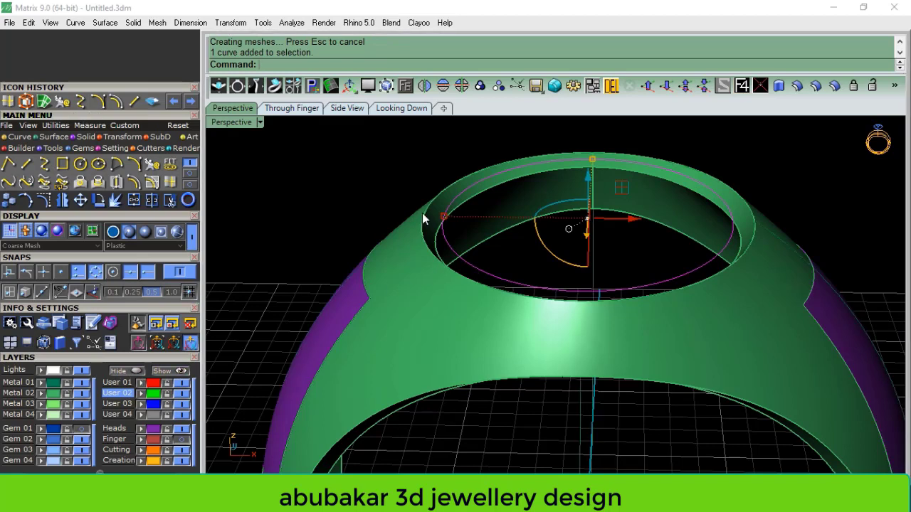
pyautogui.click(424, 217)
pyautogui.click(461, 254)
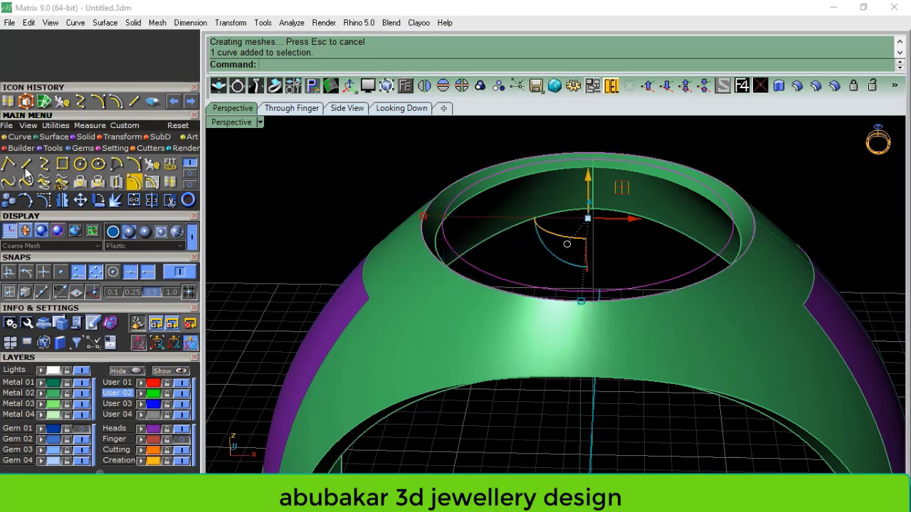
pyautogui.click(53, 136)
pyautogui.click(25, 183)
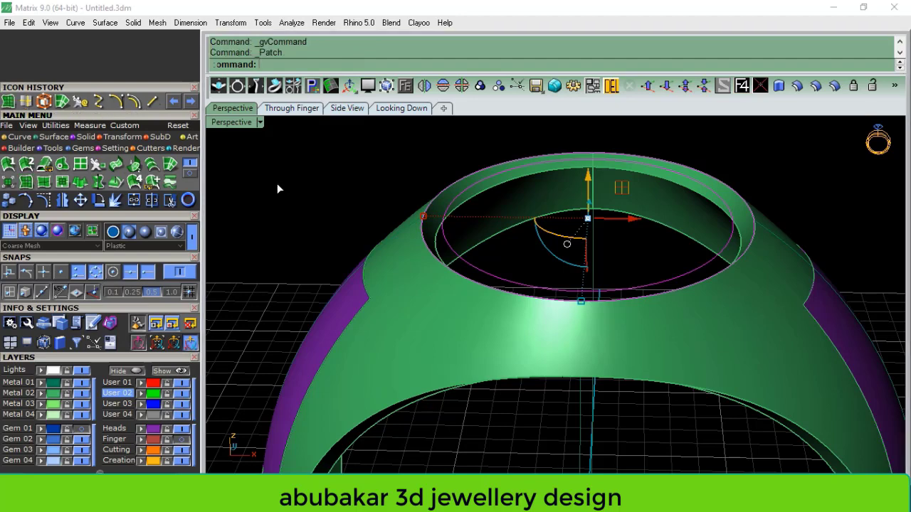
pyautogui.click(544, 241)
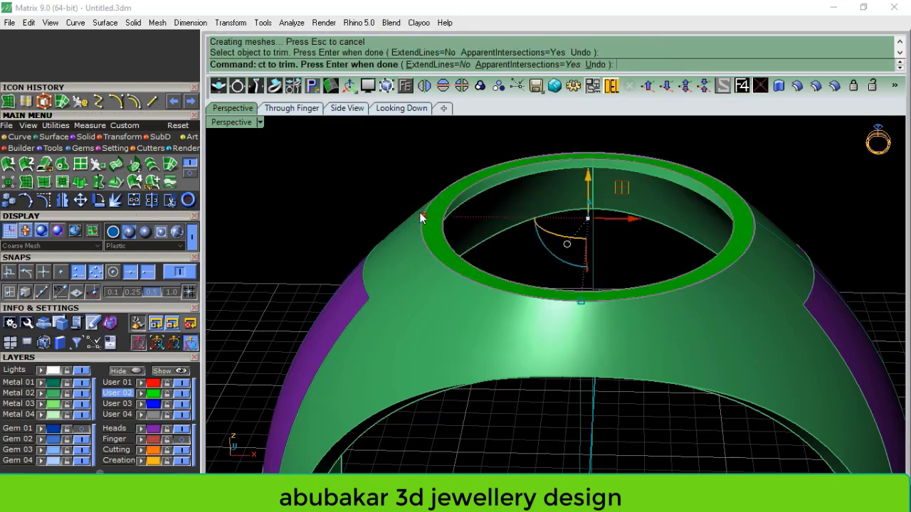
pyautogui.press('Return')
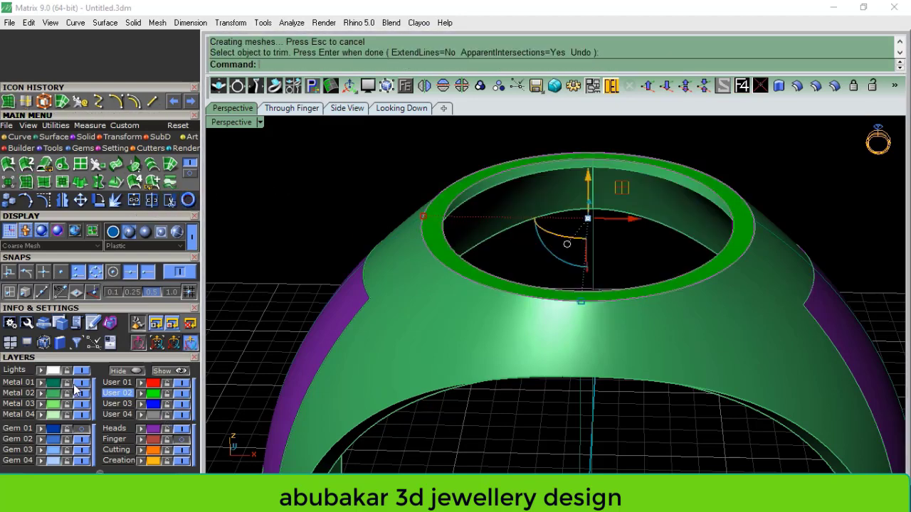
pyautogui.press('Escape')
# - Offset the flat oval rim 1.4 upward with Solid=Yes into a raised collar
pyautogui.click(446, 252)
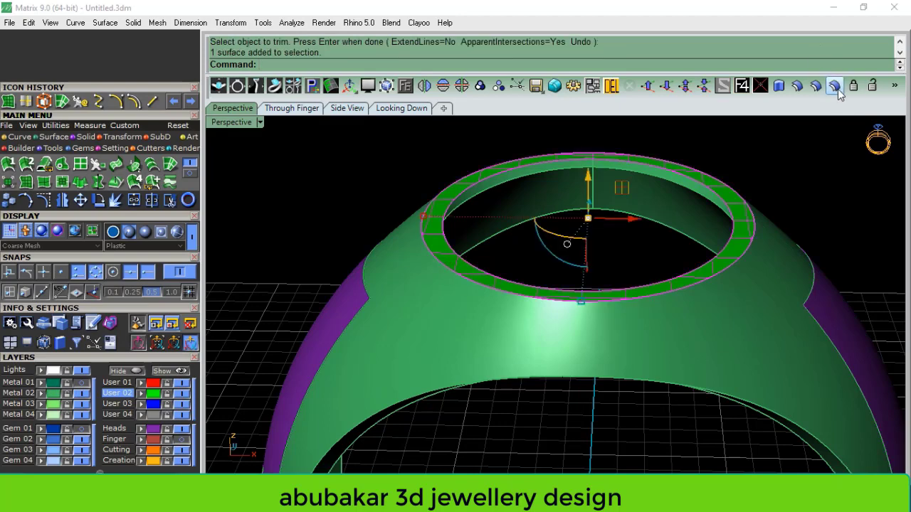
pyautogui.click(833, 86)
pyautogui.write('1.4')
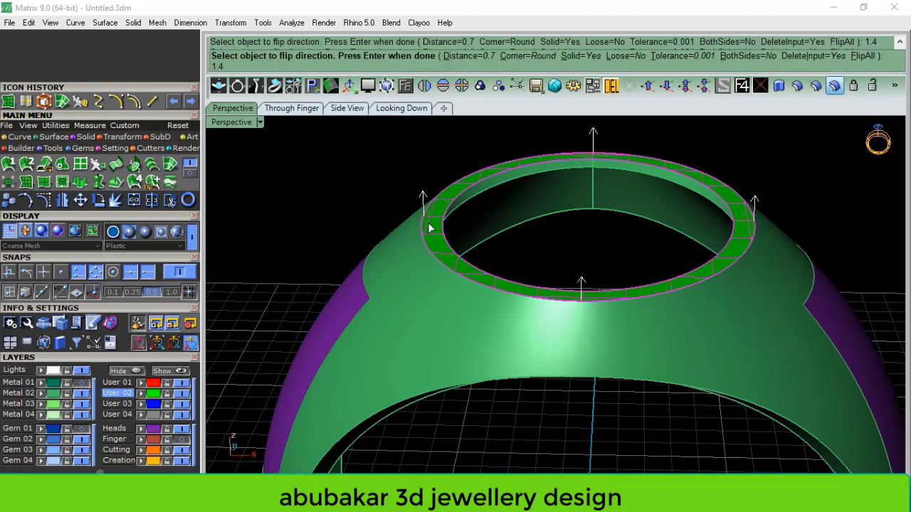
pyautogui.press('Return')
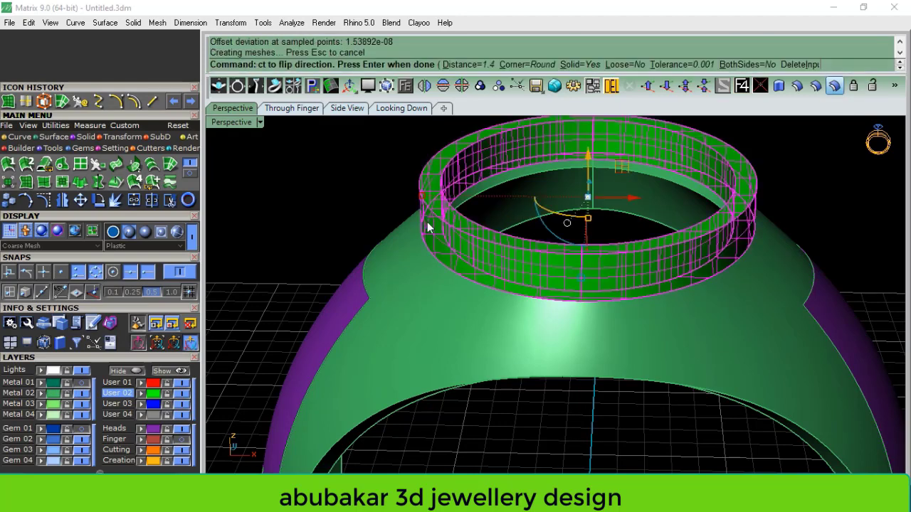
pyautogui.moveTo(339, 257)
pyautogui.mouseDown(button='right')
pyautogui.moveTo(546, 270)
pyautogui.moveTo(496, 319)
pyautogui.mouseUp(button='right')
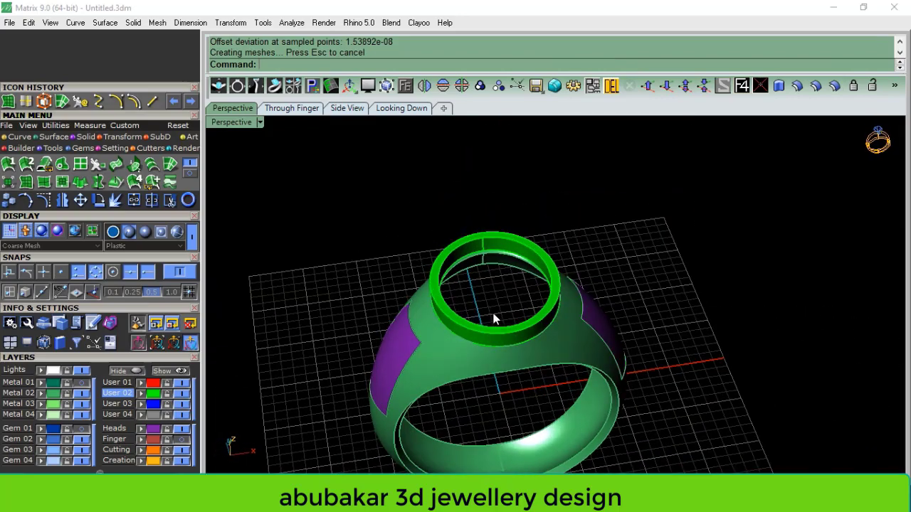
# - Chamfer Edge the bezel collar's top edge using SetAll with a 0.35 distance
pyautogui.click(133, 22)
pyautogui.moveTo(166, 460)
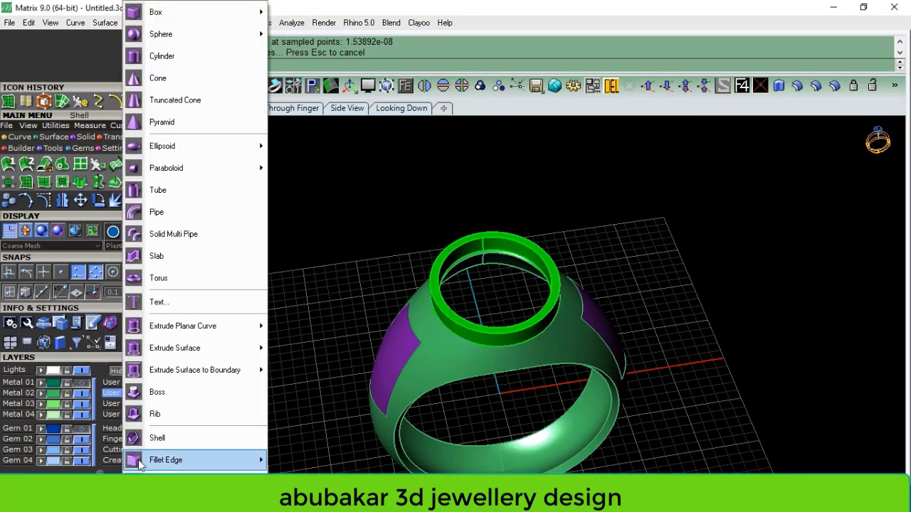
pyautogui.click(291, 472)
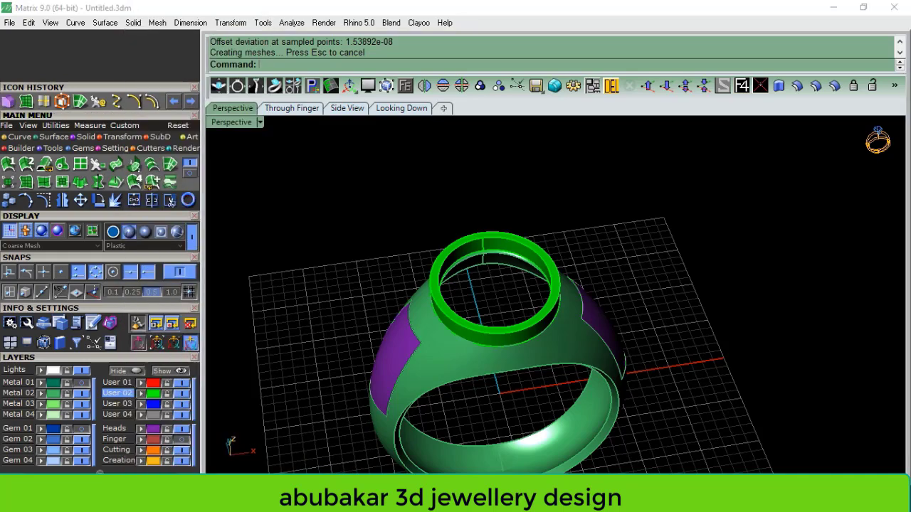
pyautogui.scroll(3, 455, 242)
pyautogui.scroll(2, 429, 231)
pyautogui.click(501, 236)
pyautogui.moveTo(501, 236); pyautogui.dragTo(599, 248, button='right')
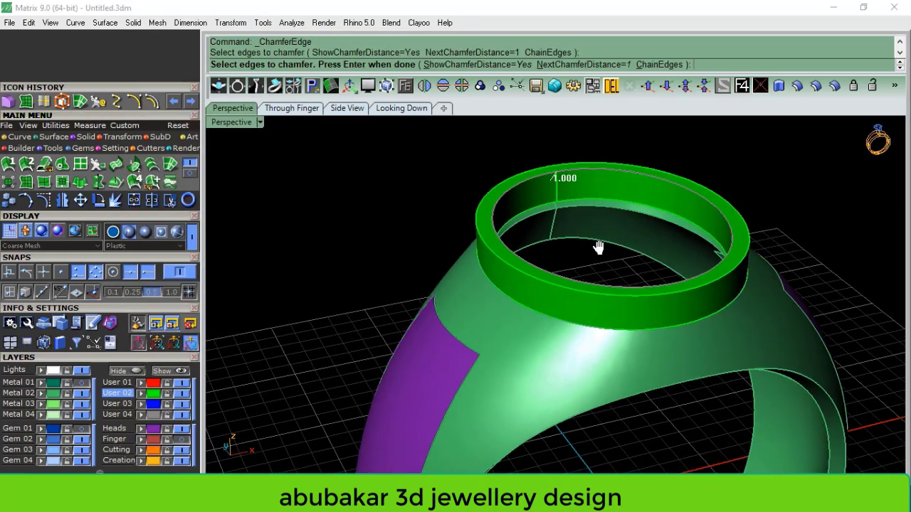
pyautogui.press('Return')
pyautogui.click(567, 59)
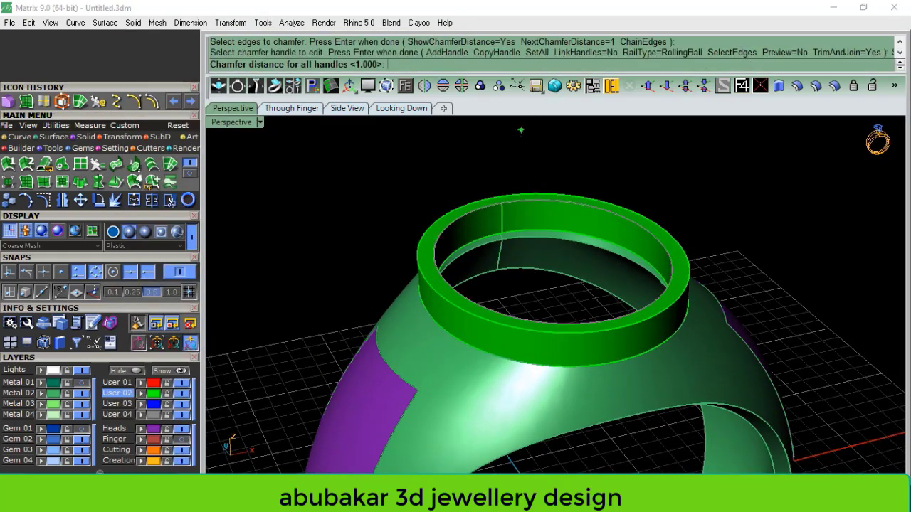
pyautogui.write('.35')
pyautogui.press('Return')
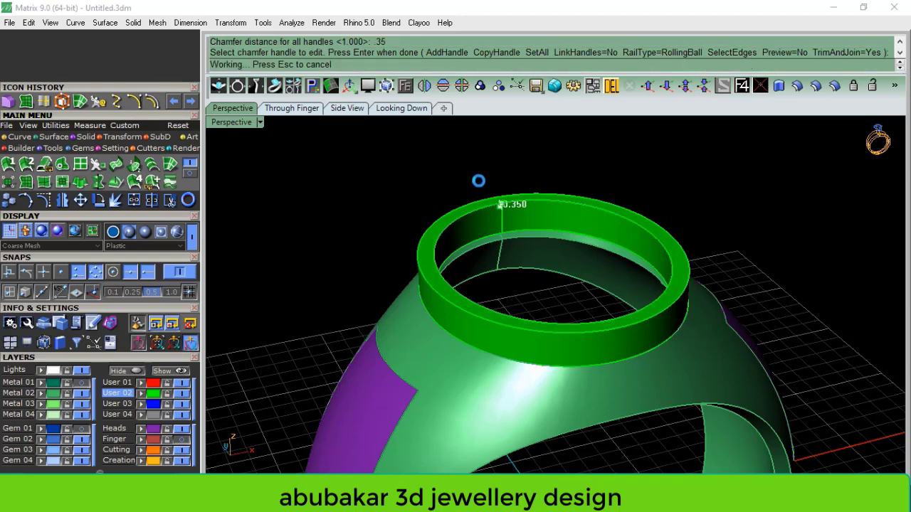
pyautogui.press('Return')
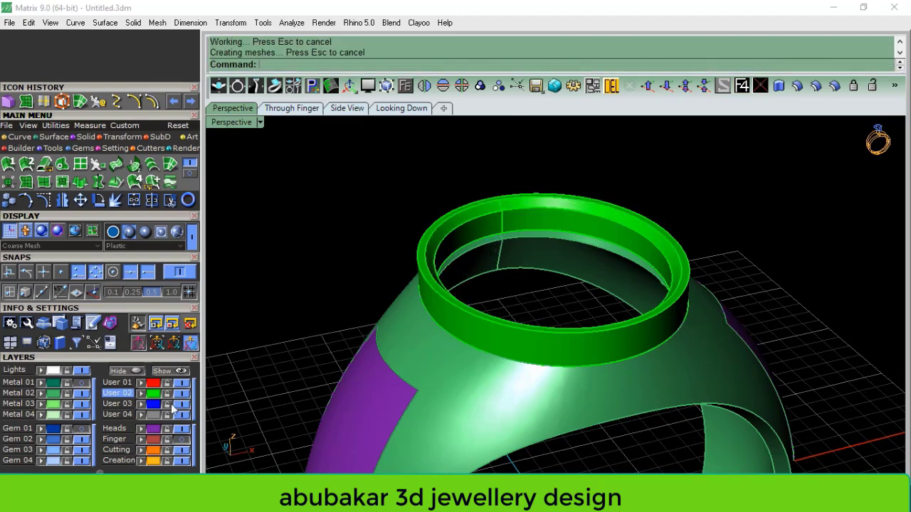
# - Turn on the Gem 01 layer and drag the blue gem down into the bezel
pyautogui.click(72, 431)
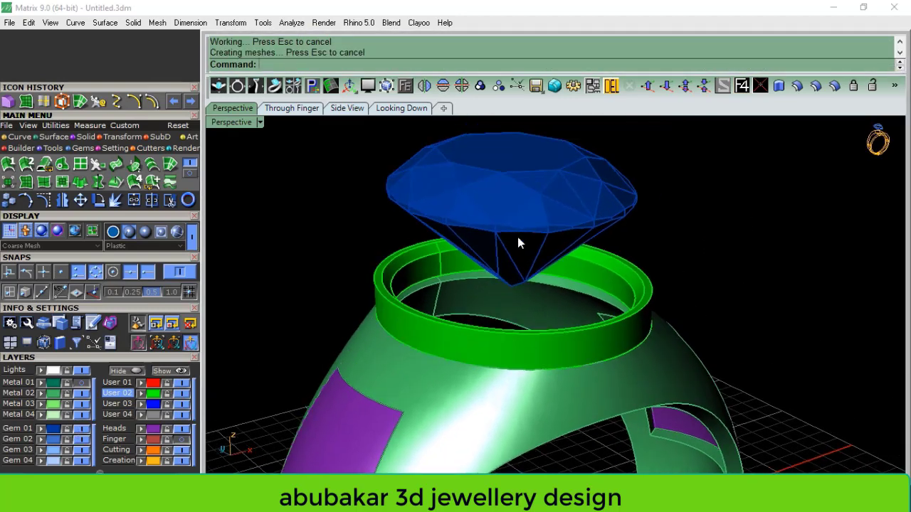
pyautogui.click(524, 231)
pyautogui.moveTo(520, 188); pyautogui.dragTo(508, 261)
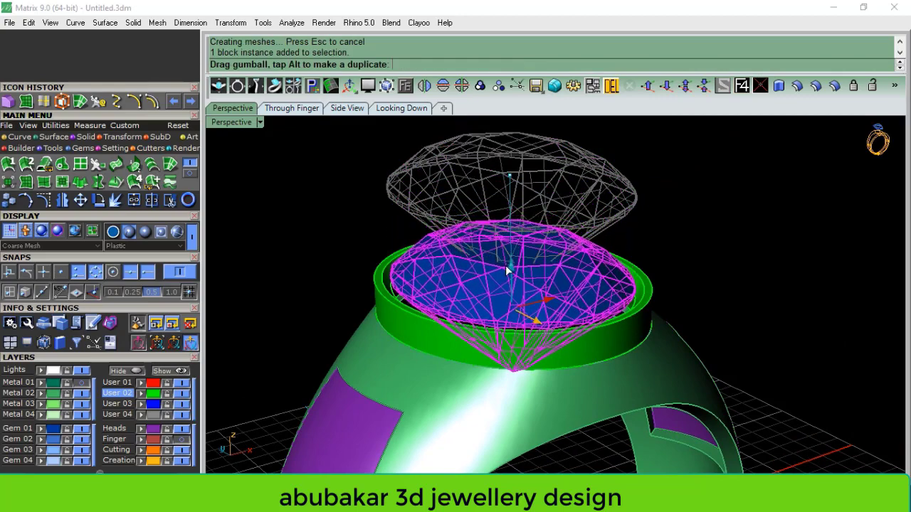
pyautogui.press('Escape')
pyautogui.moveTo(397, 254)
pyautogui.mouseDown(button='right')
pyautogui.moveTo(393, 402)
pyautogui.moveTo(420, 262)
pyautogui.mouseUp(button='right')
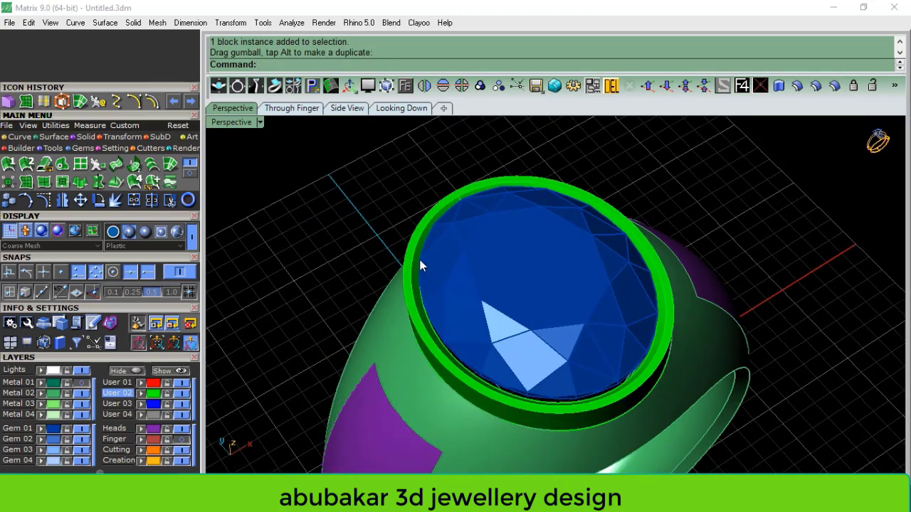
# - Undo the gem move and the chamfer, then lower the gem into the bezel again
pyautogui.hotkey('ctrl', 'z')
pyautogui.hotkey('ctrl', 'z')
pyautogui.press('Escape')
pyautogui.click(516, 278)
pyautogui.scroll(-3, 516, 278)
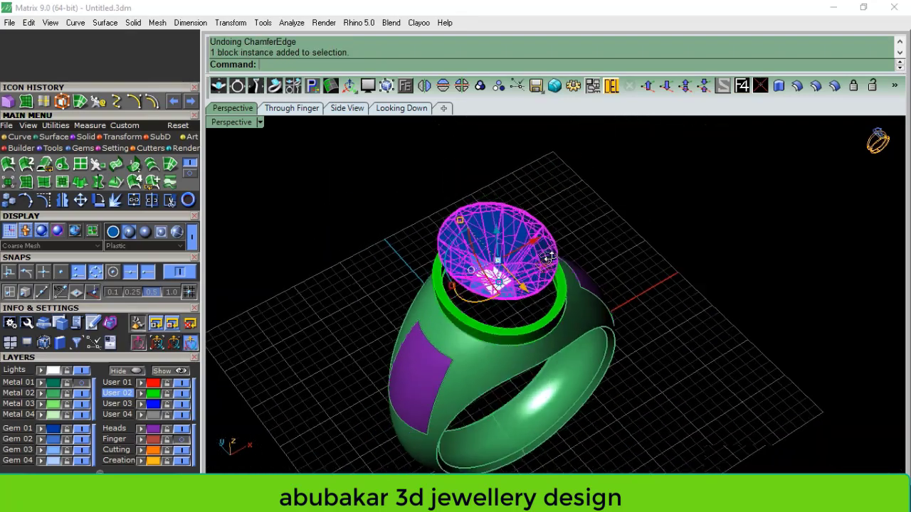
pyautogui.moveTo(549, 257); pyautogui.dragTo(511, 165, button='right')
pyautogui.moveTo(511, 165); pyautogui.dragTo(509, 249)
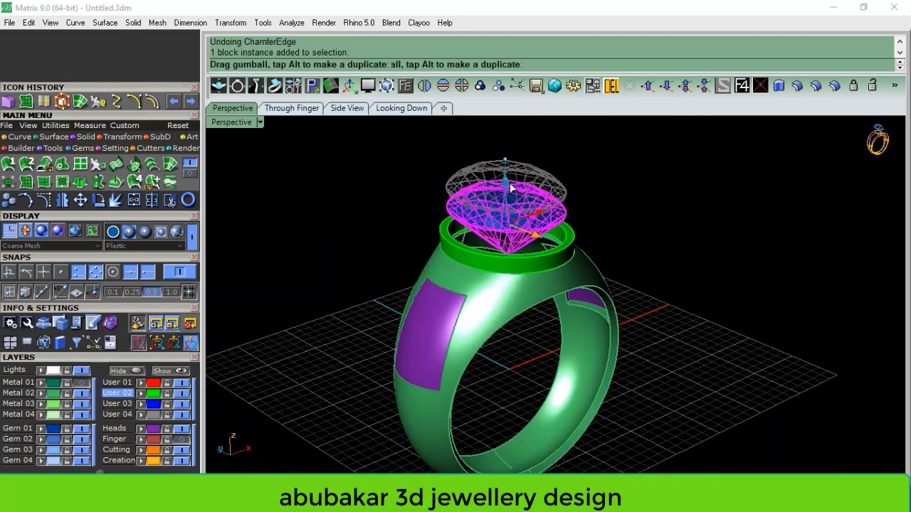
pyautogui.click(666, 213)
# - Orbit around the ring to inspect the gem seated in the bezel collar
pyautogui.moveTo(666, 213)
pyautogui.mouseDown(button='right')
pyautogui.moveTo(512, 142)
pyautogui.moveTo(509, 235)
pyautogui.mouseUp(button='right')
pyautogui.scroll(4, 509, 235)
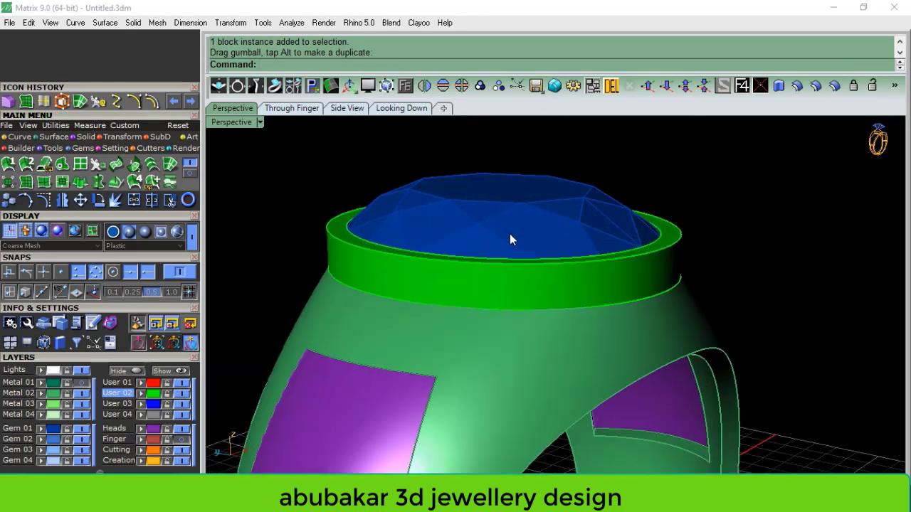
pyautogui.click(509, 234)
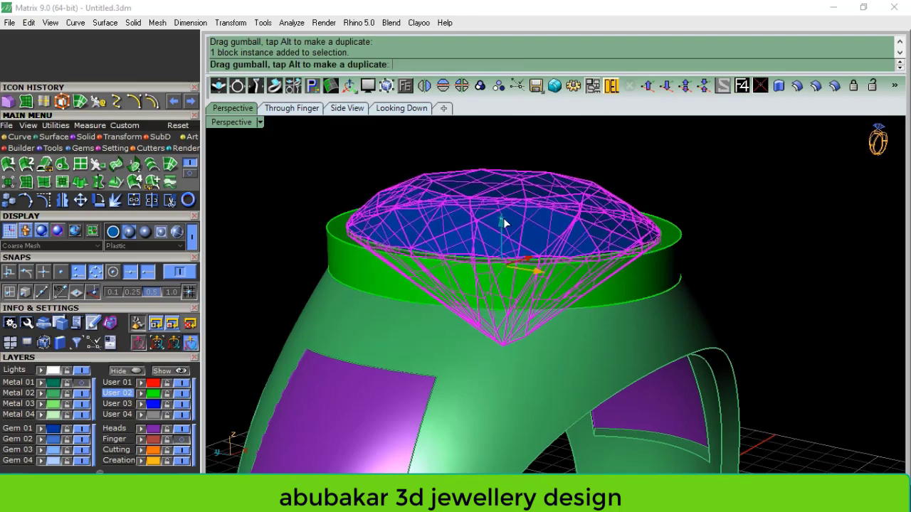
pyautogui.click(215, 257)
pyautogui.scroll(-3, 457, 278)
pyautogui.moveTo(457, 278)
pyautogui.mouseDown(button='right')
pyautogui.moveTo(406, 388)
pyautogui.moveTo(420, 287)
pyautogui.moveTo(482, 292)
pyautogui.moveTo(466, 288)
pyautogui.mouseUp(button='right')
pyautogui.click(467, 289)
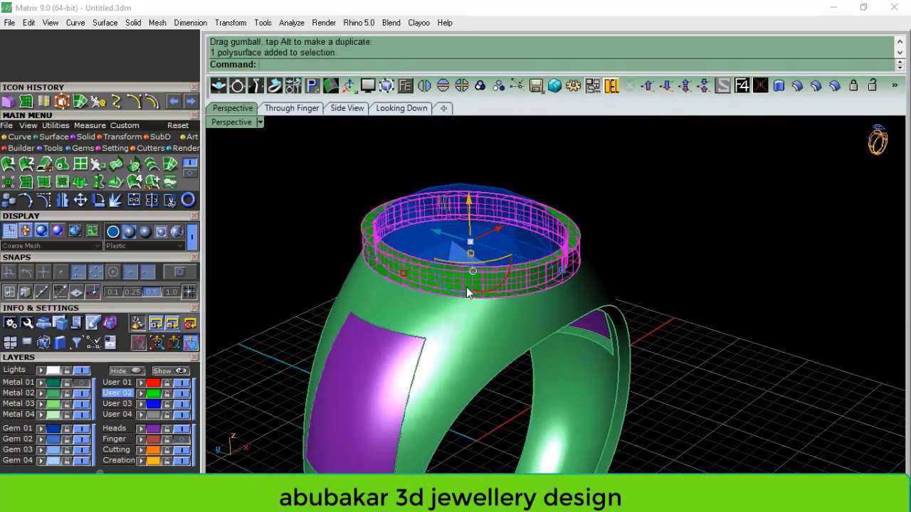
pyautogui.click(262, 283)
pyautogui.moveTo(261, 282)
pyautogui.mouseDown(button='right')
pyautogui.moveTo(694, 298)
pyautogui.moveTo(524, 284)
pyautogui.moveTo(507, 319)
pyautogui.moveTo(654, 324)
pyautogui.moveTo(419, 282)
pyautogui.moveTo(662, 373)
pyautogui.mouseUp(button='right')
pyautogui.scroll(-2, 419, 281)
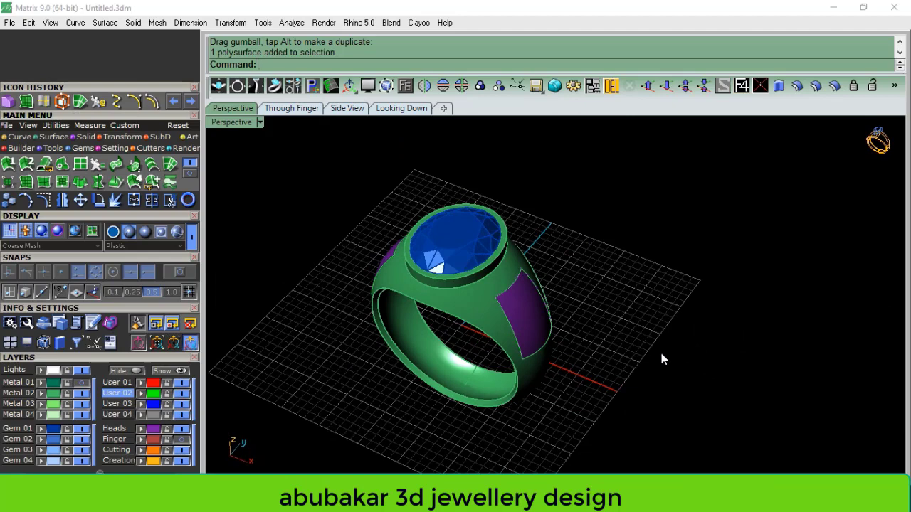
pyautogui.moveTo(570, 366)
pyautogui.mouseDown(button='right')
pyautogui.moveTo(614, 380)
pyautogui.moveTo(626, 341)
pyautogui.mouseUp(button='right')
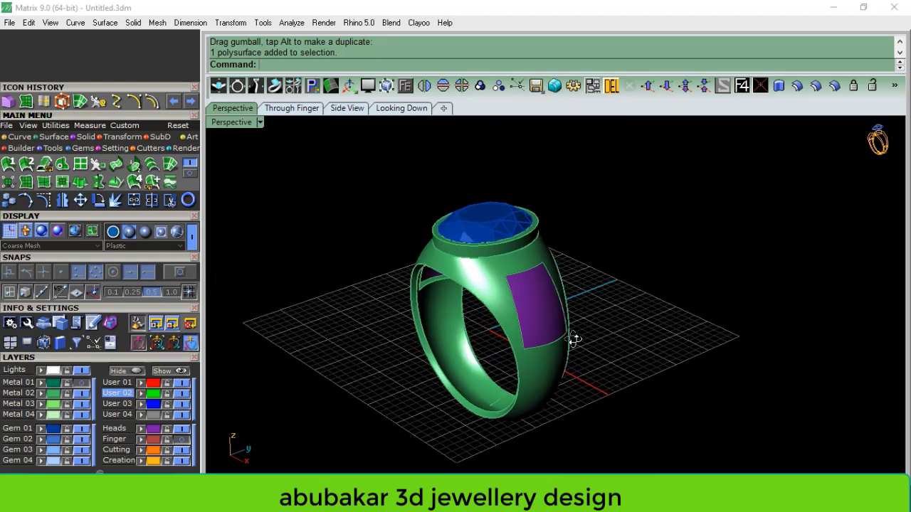
# - Hide the User 04 layer so the helper curves around the ring disappear
pyautogui.keyDown('ctrl'); pyautogui.keyDown('shift'); pyautogui.click(531, 302); pyautogui.keyUp('shift'); pyautogui.keyUp('ctrl')
pyautogui.click(635, 332)
pyautogui.click(61, 393)
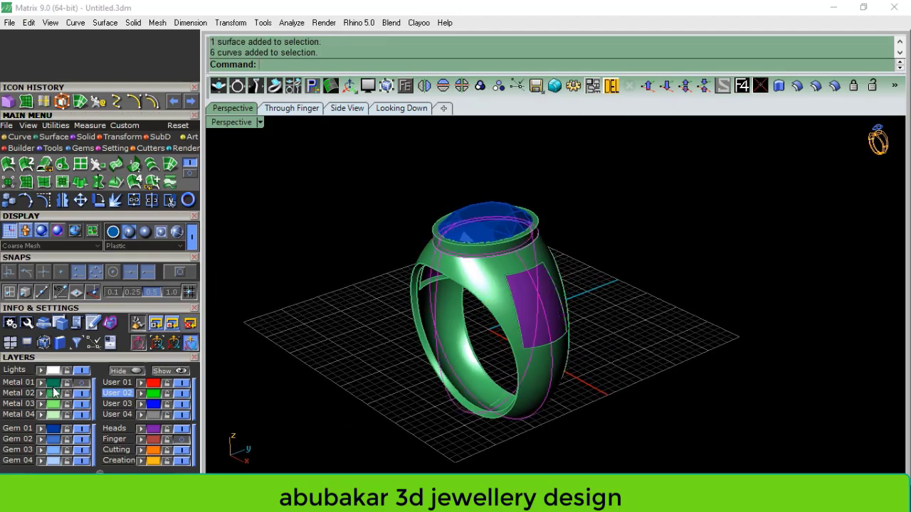
pyautogui.click(183, 414)
# - Launch the Smart Pattern command from the Setting tab of the Main Menu
pyautogui.moveTo(435, 325)
pyautogui.mouseDown(button='right')
pyautogui.moveTo(512, 321)
pyautogui.moveTo(566, 344)
pyautogui.mouseUp(button='right')
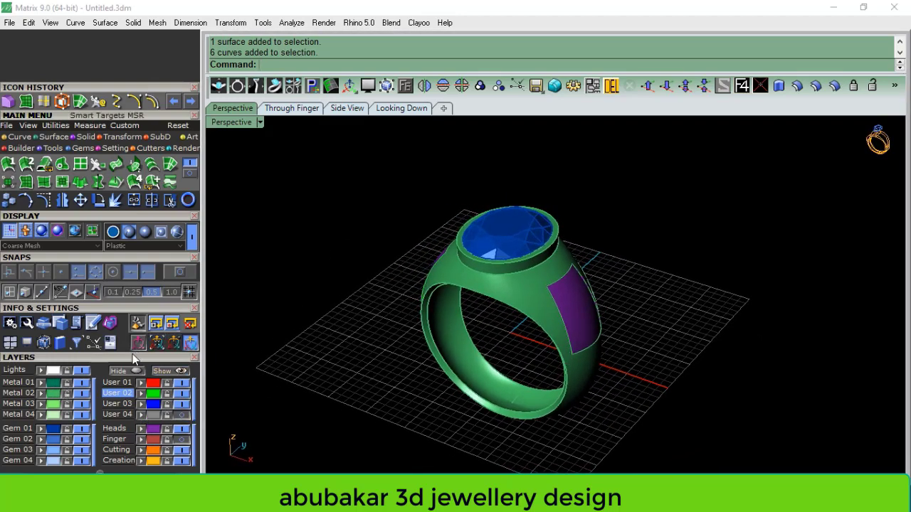
pyautogui.scroll(-2, 130, 348)
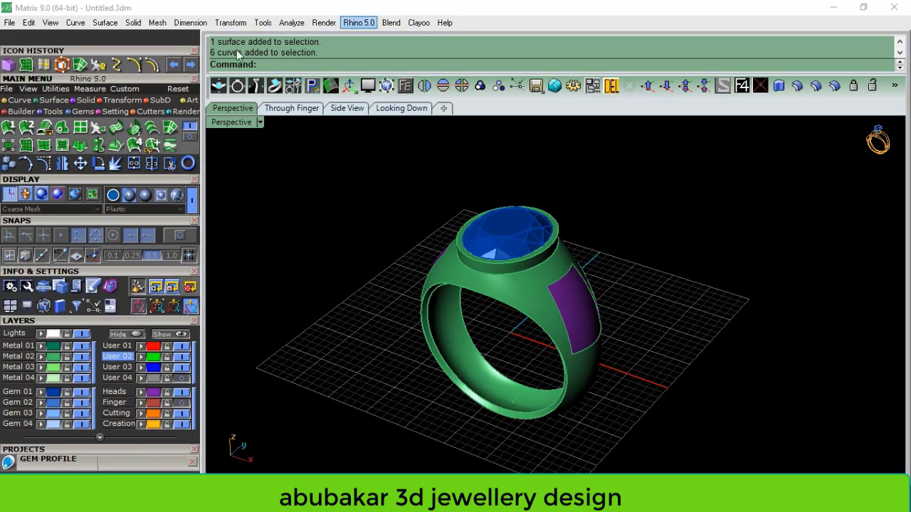
pyautogui.click(108, 112)
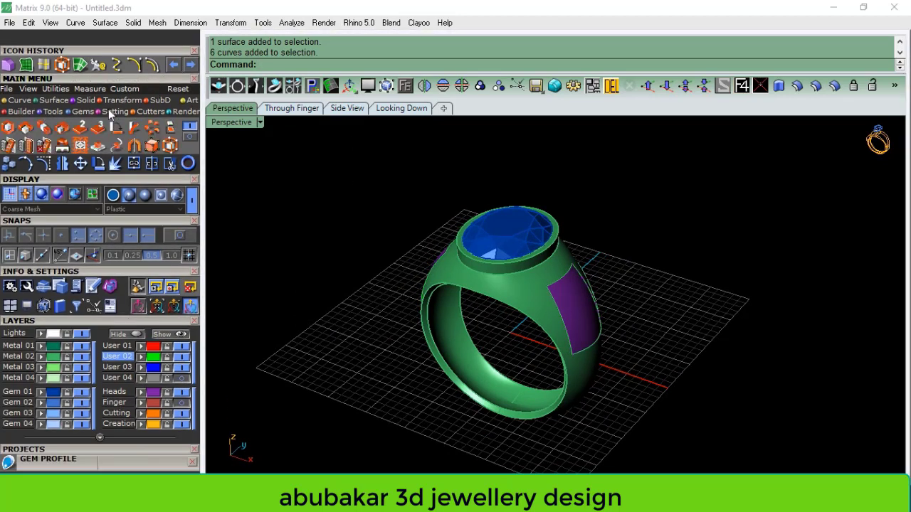
pyautogui.click(81, 147)
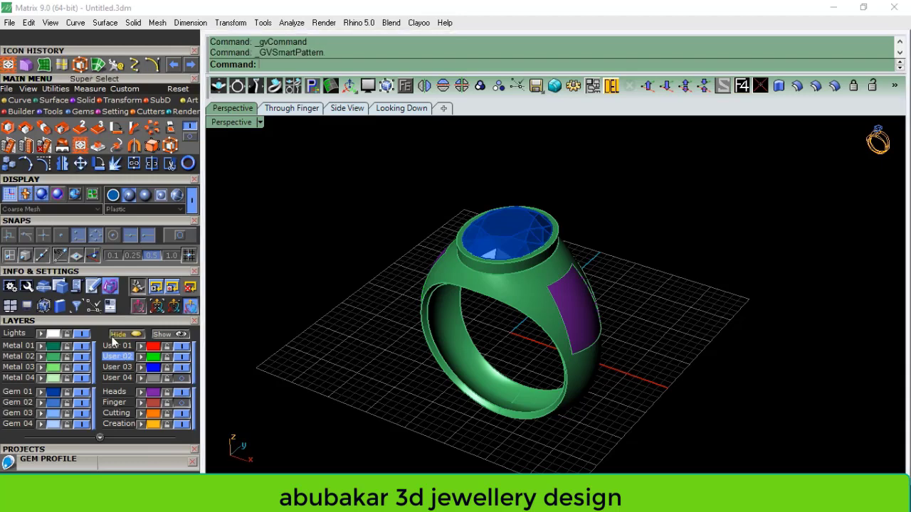
# - Browse the Smart Pattern library and import the Cut_Out_07 tile
pyautogui.click(93, 319)
pyautogui.scroll(-3, 127, 217)
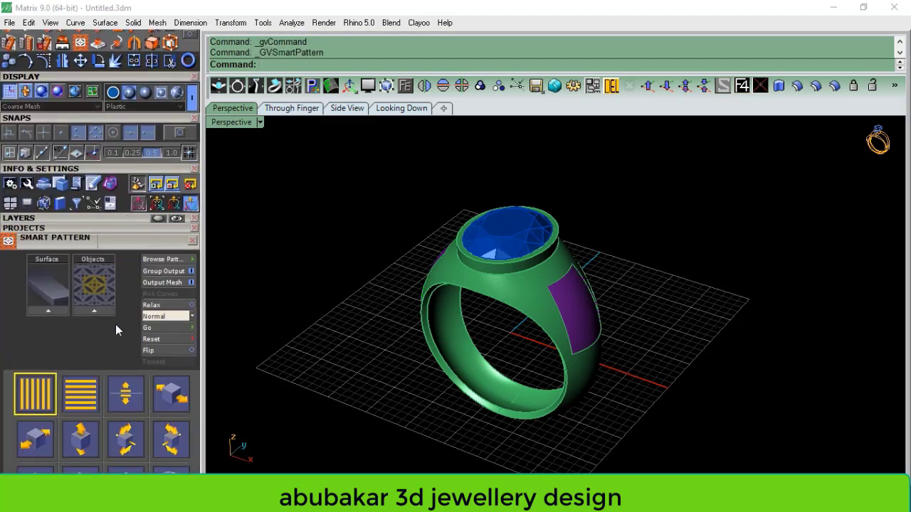
pyautogui.scroll(-2, 95, 204)
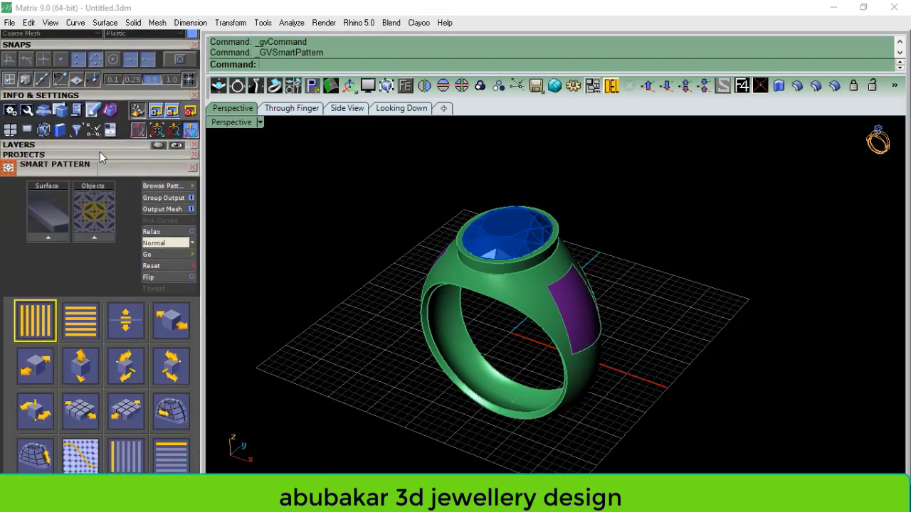
pyautogui.click(162, 188)
pyautogui.scroll(-2, 455, 246)
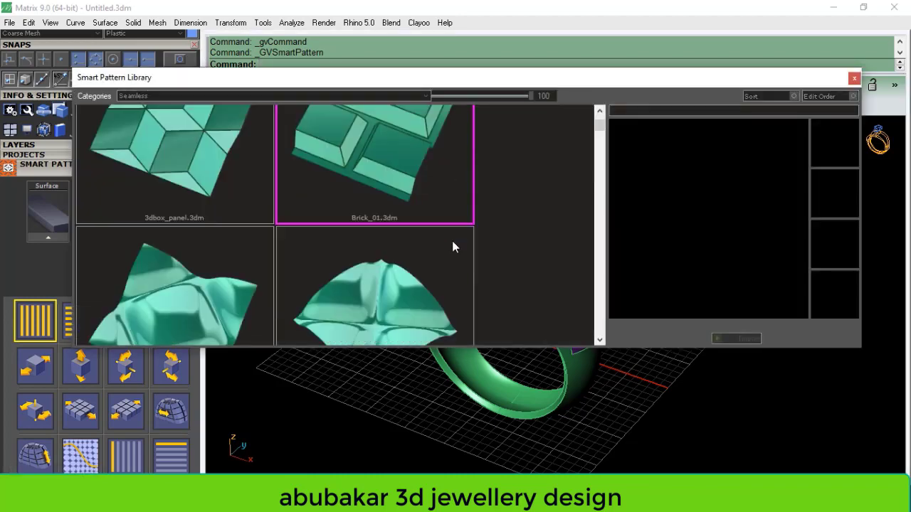
pyautogui.scroll(-2, 445, 248)
pyautogui.scroll(-1, 427, 247)
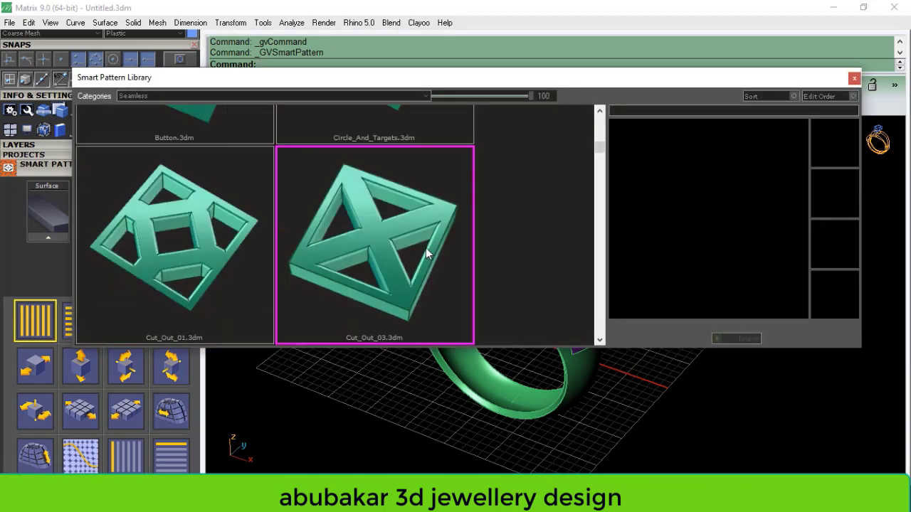
pyautogui.scroll(-1, 426, 247)
pyautogui.scroll(-2, 425, 248)
pyautogui.click(171, 188)
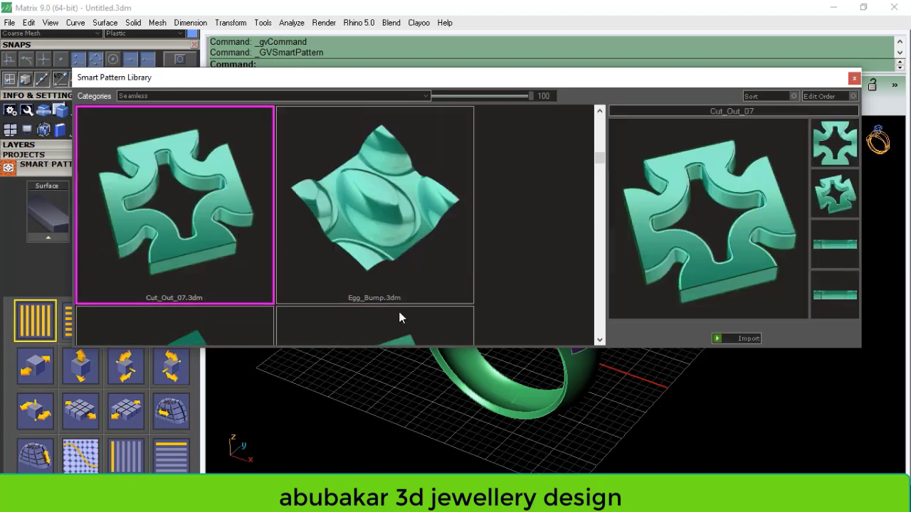
pyautogui.click(716, 339)
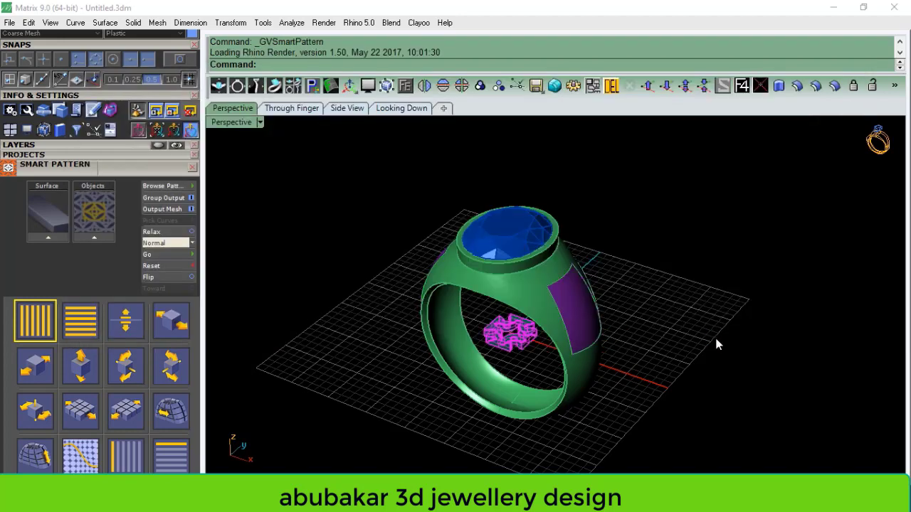
# - Inspect the imported tile at the ring's centre and switch to the Through Finger view
pyautogui.moveTo(716, 345)
pyautogui.mouseDown(button='right')
pyautogui.moveTo(553, 362)
pyautogui.moveTo(602, 347)
pyautogui.mouseUp(button='right')
pyautogui.scroll(3, 512, 354)
pyautogui.scroll(2, 517, 378)
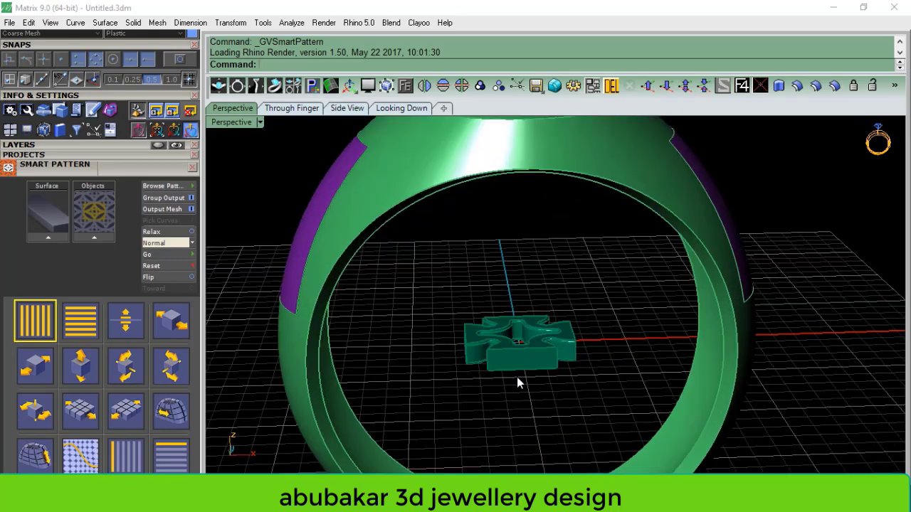
pyautogui.moveTo(534, 384)
pyautogui.mouseDown(button='right')
pyautogui.moveTo(525, 261)
pyautogui.moveTo(626, 372)
pyautogui.moveTo(541, 420)
pyautogui.moveTo(538, 364)
pyautogui.moveTo(509, 286)
pyautogui.moveTo(562, 391)
pyautogui.moveTo(591, 415)
pyautogui.moveTo(482, 400)
pyautogui.moveTo(520, 344)
pyautogui.moveTo(502, 400)
pyautogui.moveTo(488, 334)
pyautogui.mouseUp(button='right')
pyautogui.scroll(1, 532, 352)
pyautogui.scroll(5, 532, 370)
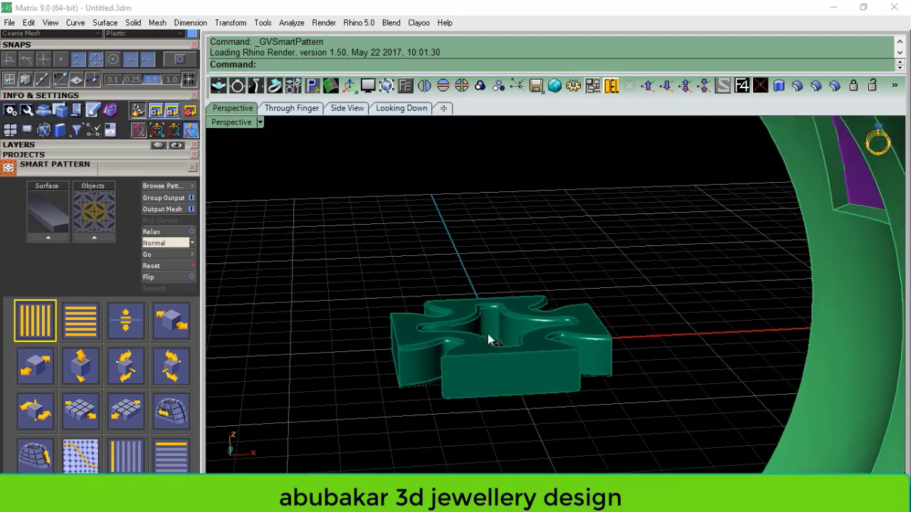
pyautogui.click(517, 377)
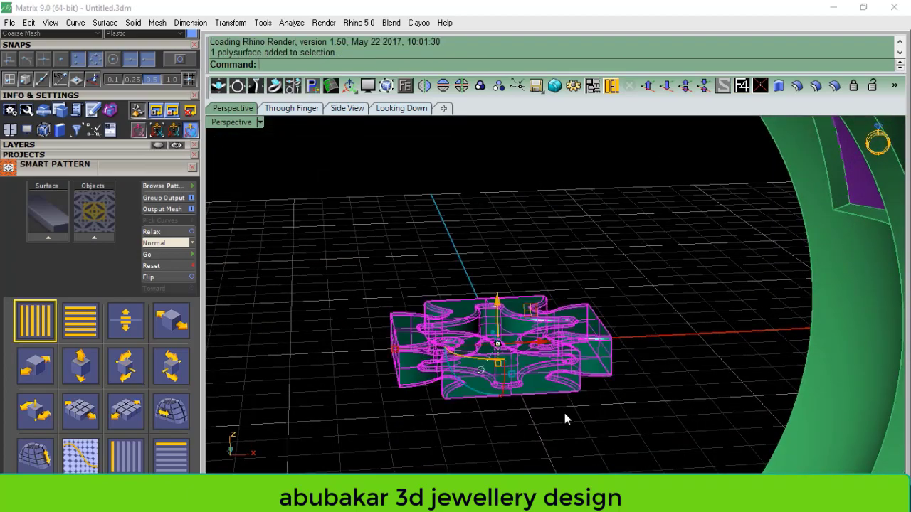
pyautogui.moveTo(563, 408); pyautogui.dragTo(551, 402, button='right')
pyautogui.click(551, 402)
pyautogui.click(515, 368)
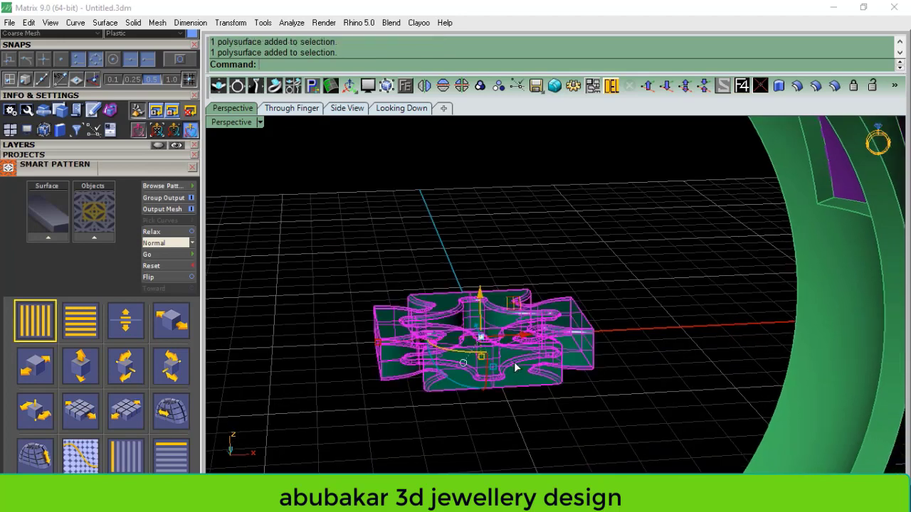
pyautogui.click(281, 109)
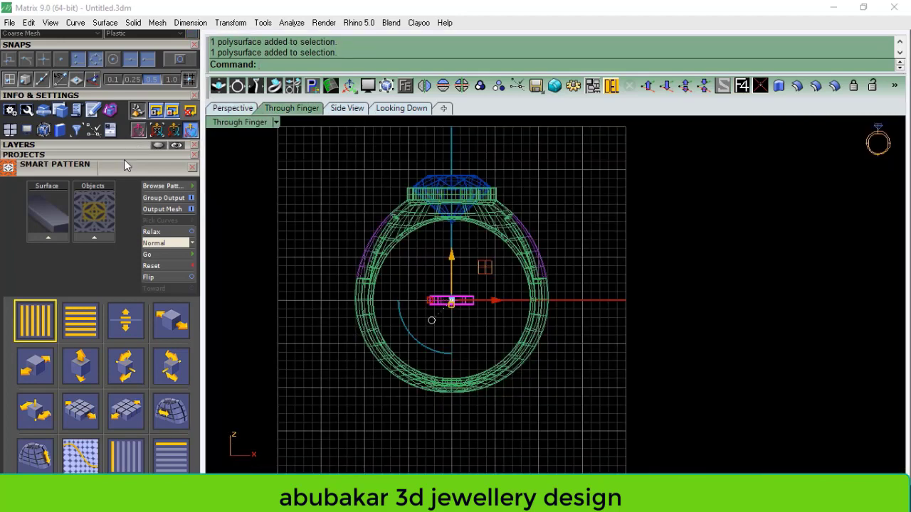
# - Measure the pattern tile's height with an aligned dimension reading 1.00
pyautogui.scroll(3, 124, 159)
pyautogui.scroll(3, 438, 302)
pyautogui.scroll(2, 438, 302)
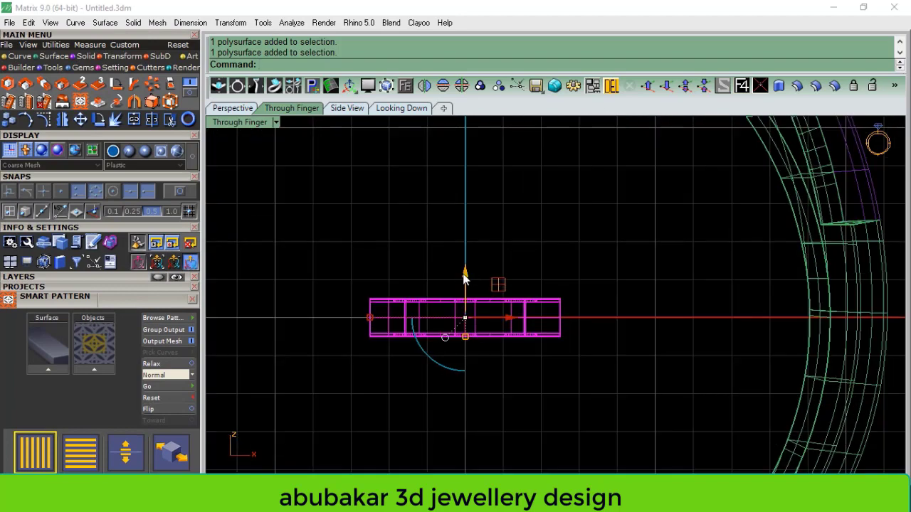
pyautogui.moveTo(464, 276); pyautogui.dragTo(463, 259)
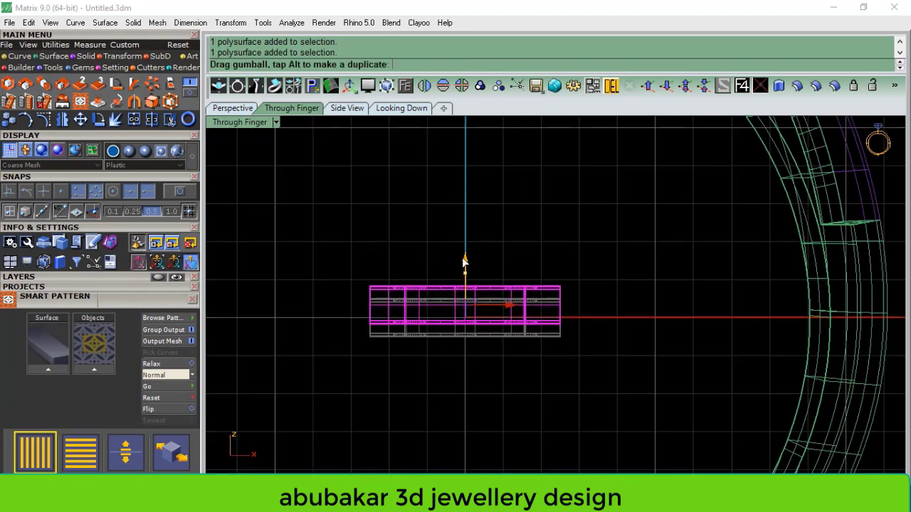
pyautogui.click(190, 23)
pyautogui.click(210, 62)
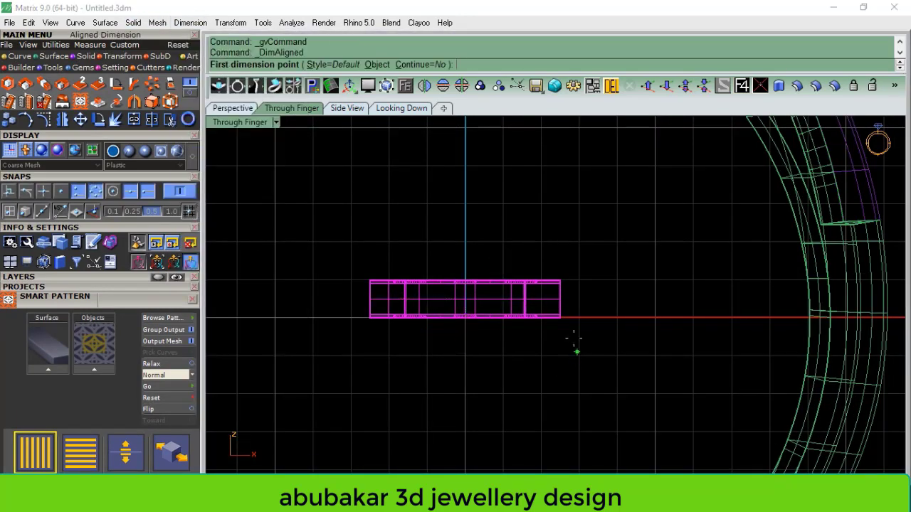
pyautogui.click(560, 320)
pyautogui.click(561, 280)
pyautogui.click(605, 303)
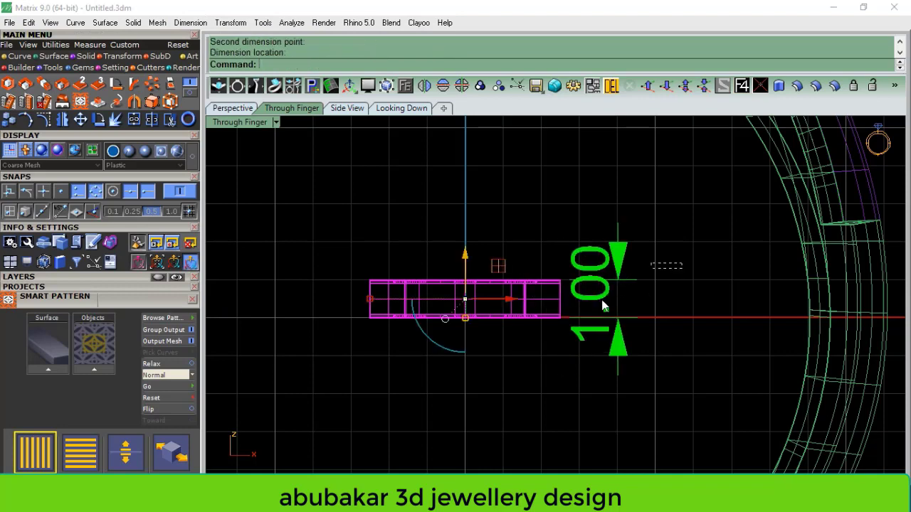
# - Scale1D the tile's height from 1.00 down to 0.65
pyautogui.click(44, 83)
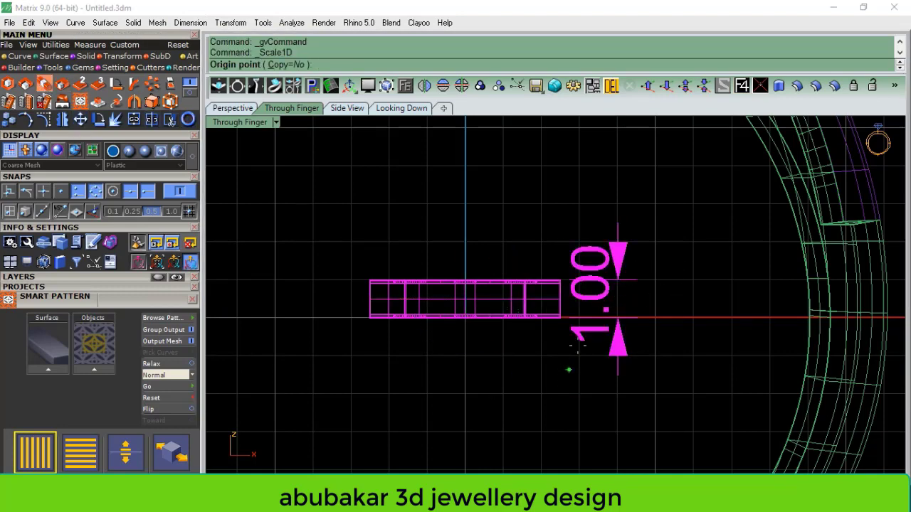
pyautogui.click(560, 317)
pyautogui.moveTo(525, 187); pyautogui.dragTo(513, 256, button='right')
pyautogui.click(548, 220)
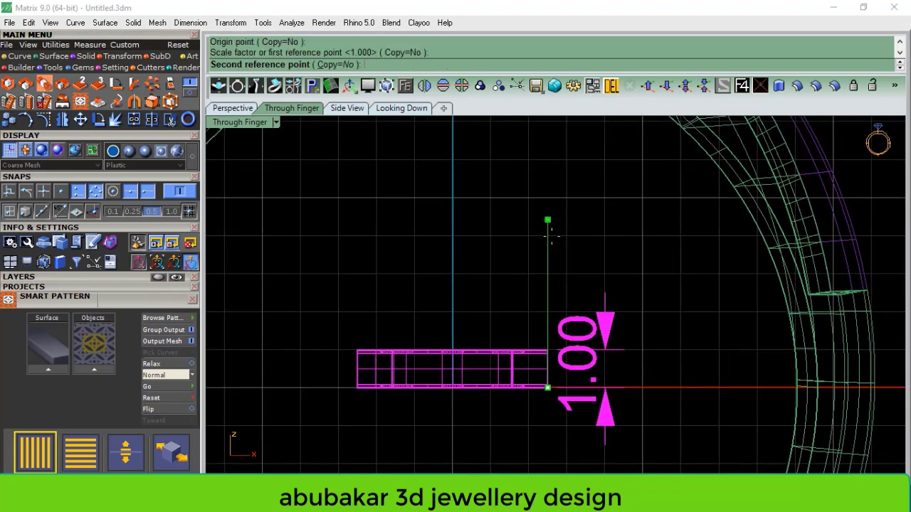
pyautogui.click(550, 284)
# - Delete the temporary dimension and return to the Perspective view
pyautogui.click(549, 281)
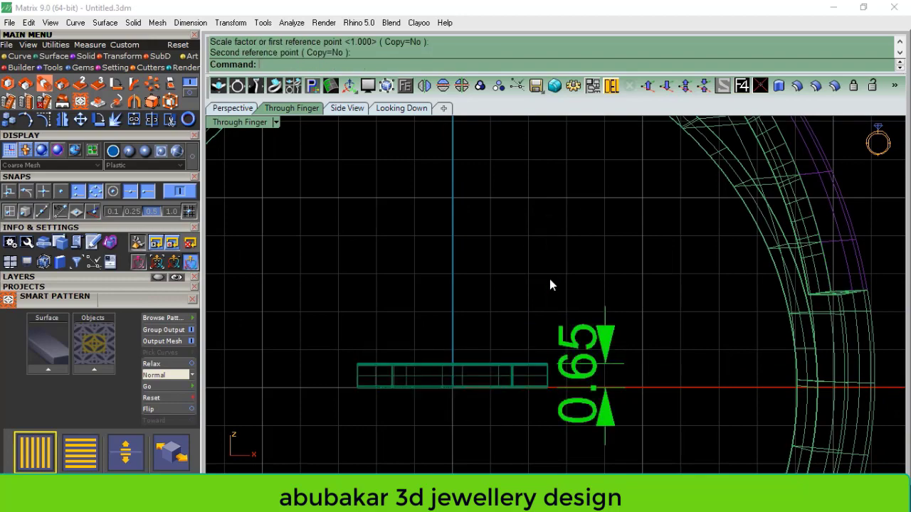
pyautogui.click(571, 419)
pyautogui.click(610, 86)
pyautogui.click(232, 108)
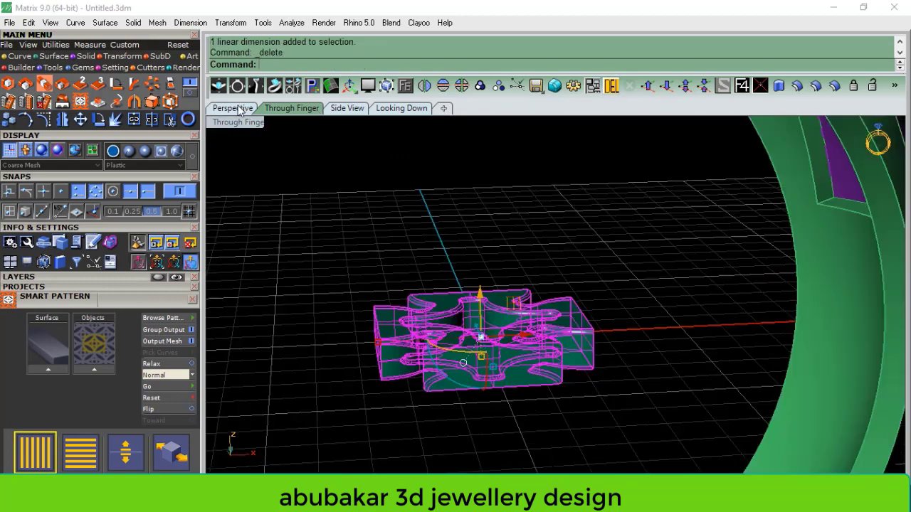
# - Load the purple side panel into the Smart Pattern Surface slot
pyautogui.scroll(3, 430, 316)
pyautogui.scroll(-3, 430, 315)
pyautogui.scroll(-2, 587, 306)
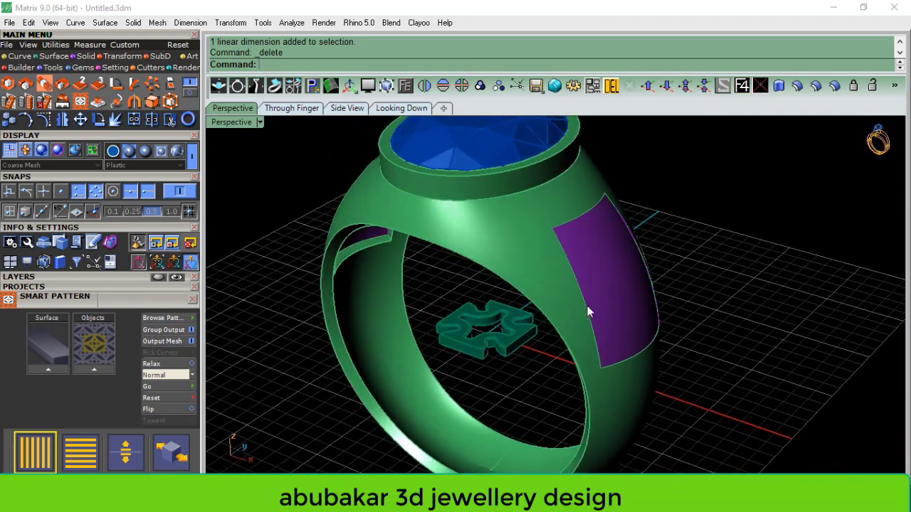
pyautogui.click(606, 284)
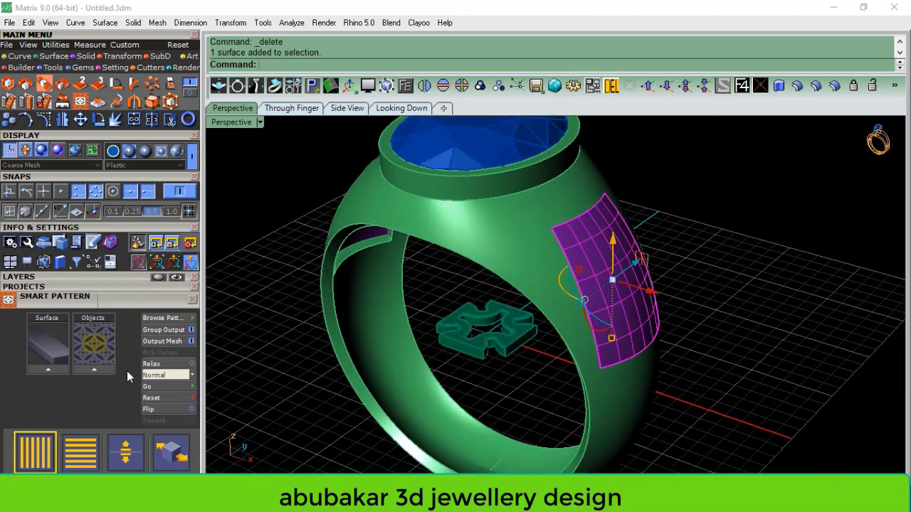
pyautogui.click(49, 369)
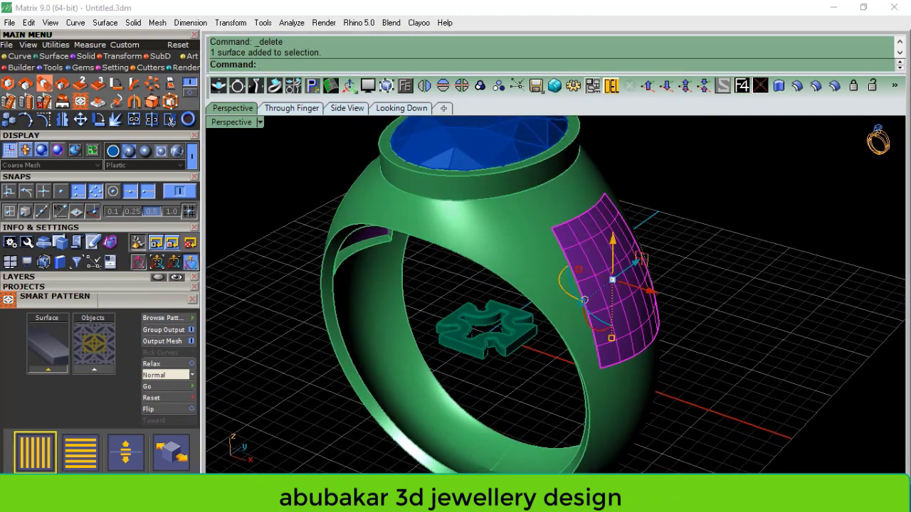
# - Load the puzzle-piece tile as the pattern object and turn on Flip
pyautogui.click(492, 354)
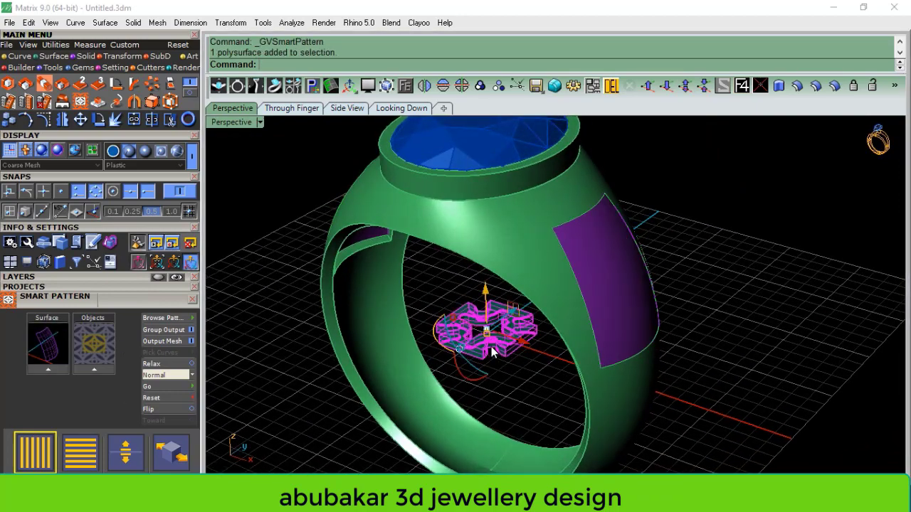
pyautogui.click(103, 368)
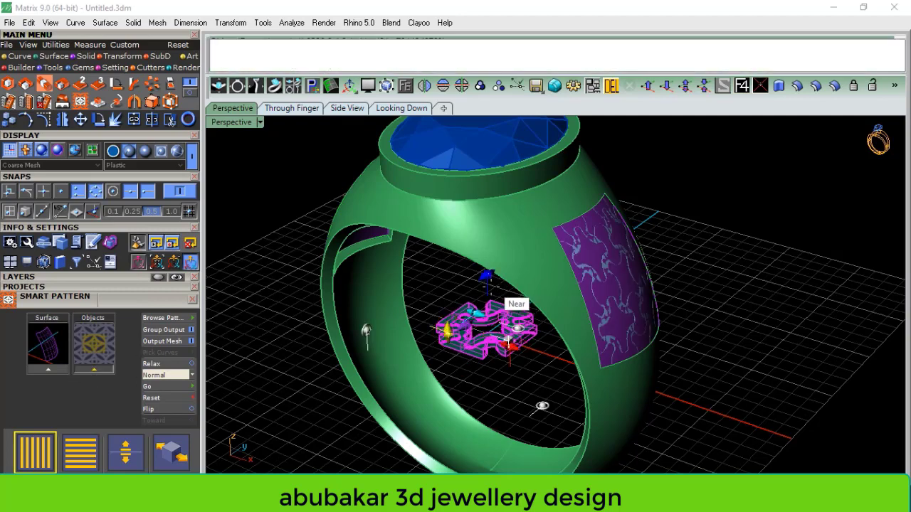
pyautogui.moveTo(609, 311); pyautogui.dragTo(211, 226, button='right')
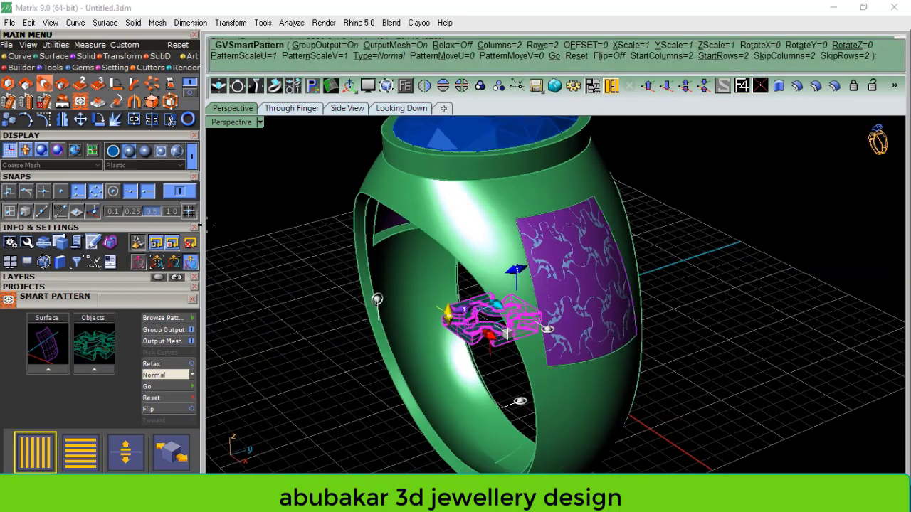
pyautogui.moveTo(541, 306)
pyautogui.mouseDown(button='right')
pyautogui.moveTo(559, 313)
pyautogui.moveTo(548, 316)
pyautogui.mouseUp(button='right')
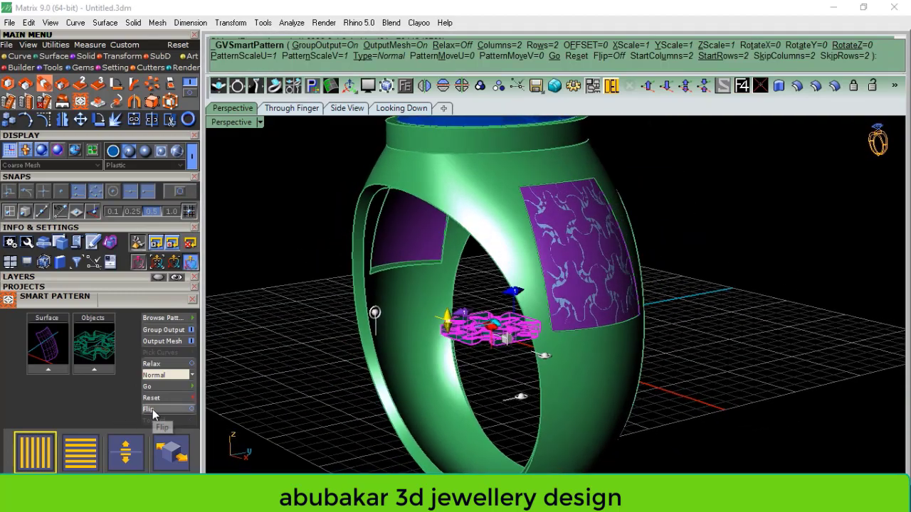
pyautogui.click(152, 410)
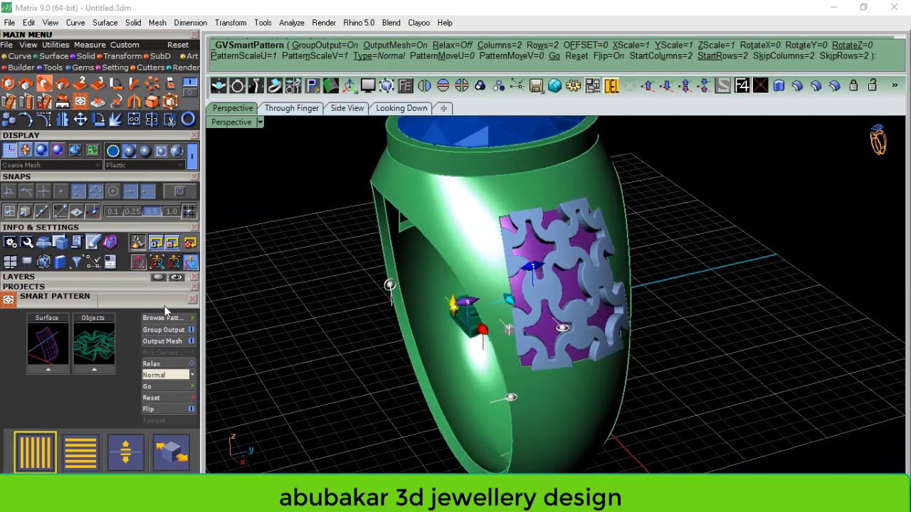
# - Look through the finger hole, then hide the Heads layer in the layer list
pyautogui.scroll(-3, 107, 288)
pyautogui.scroll(-2, 154, 85)
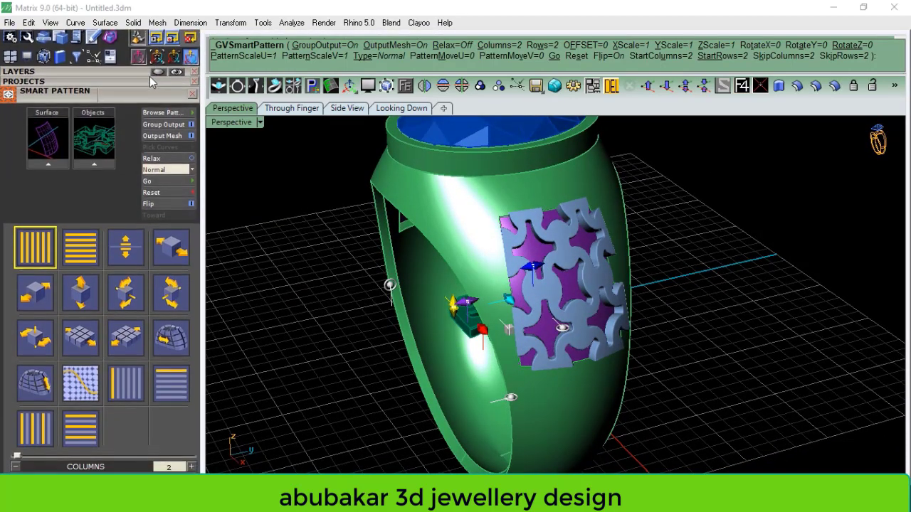
pyautogui.moveTo(293, 147); pyautogui.dragTo(427, 153, button='right')
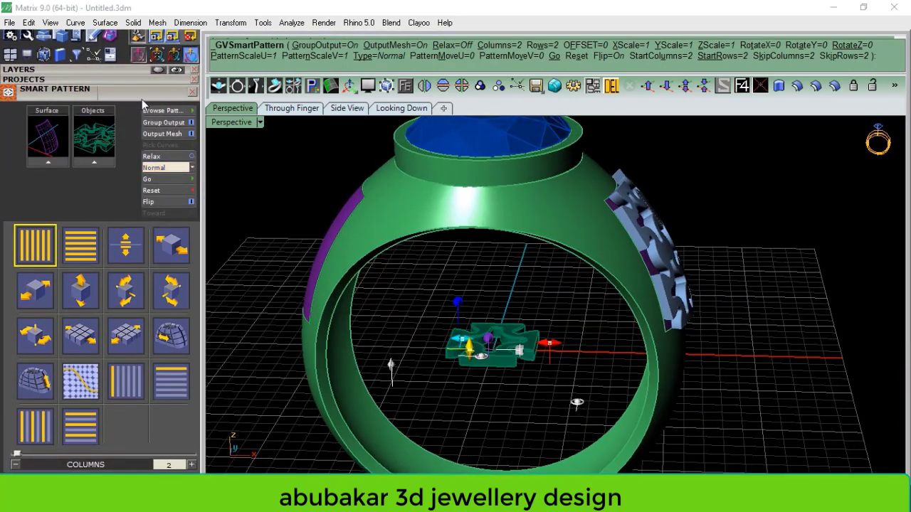
pyautogui.click(110, 69)
pyautogui.click(181, 141)
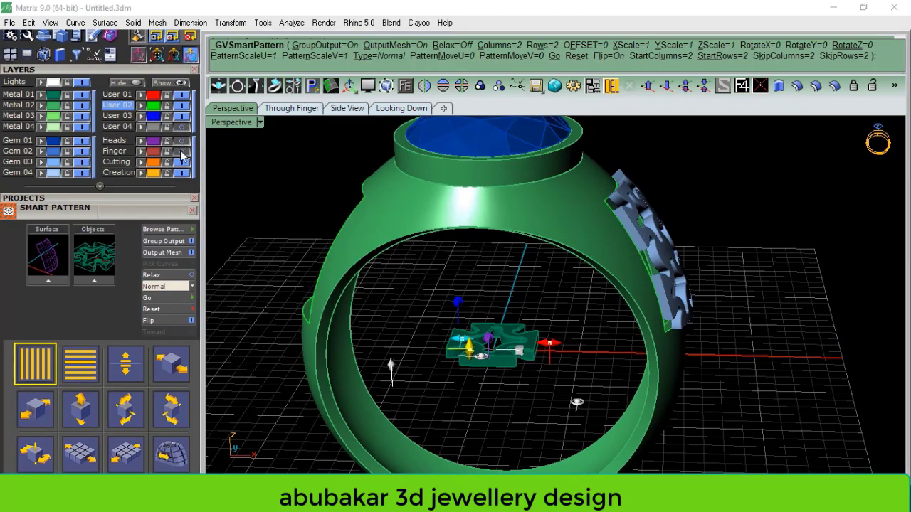
pyautogui.click(108, 74)
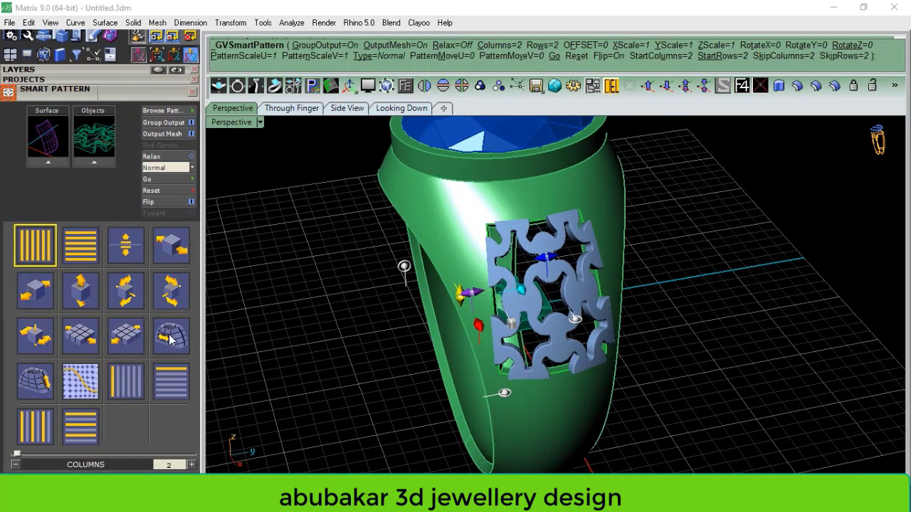
# - Set the side-panel Smart Pattern to 4 columns
pyautogui.click(48, 247)
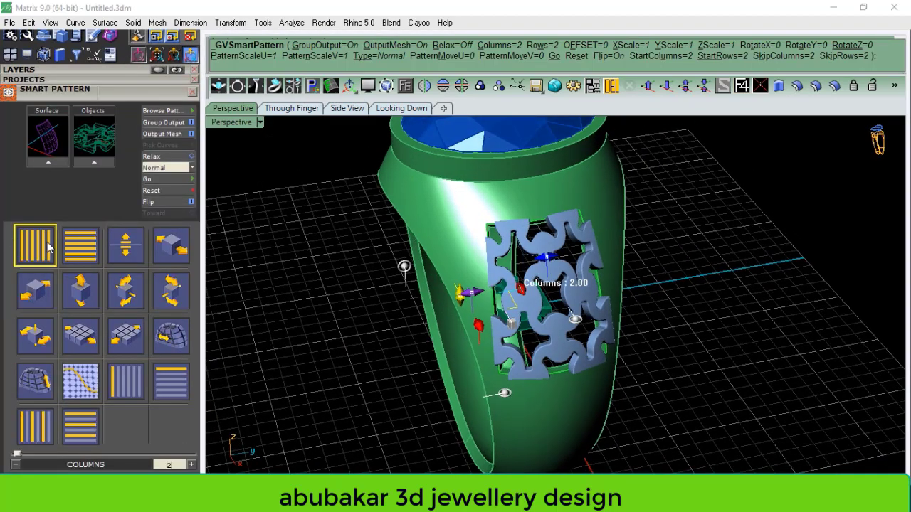
pyautogui.click(191, 464)
pyautogui.click(191, 464)
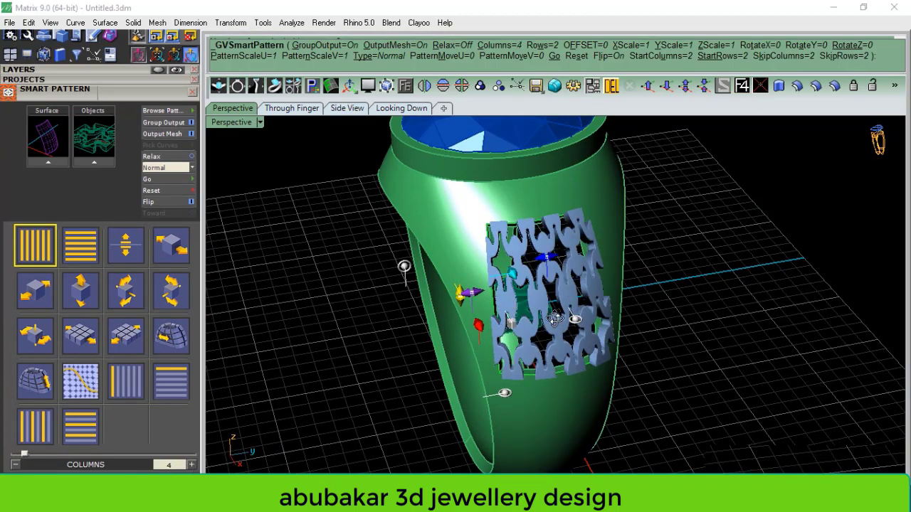
pyautogui.scroll(2, 534, 285)
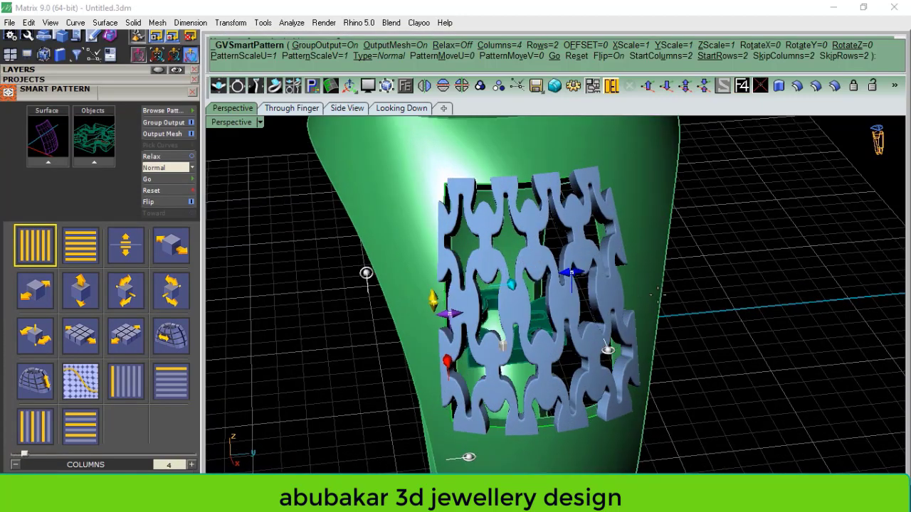
pyautogui.click(191, 464)
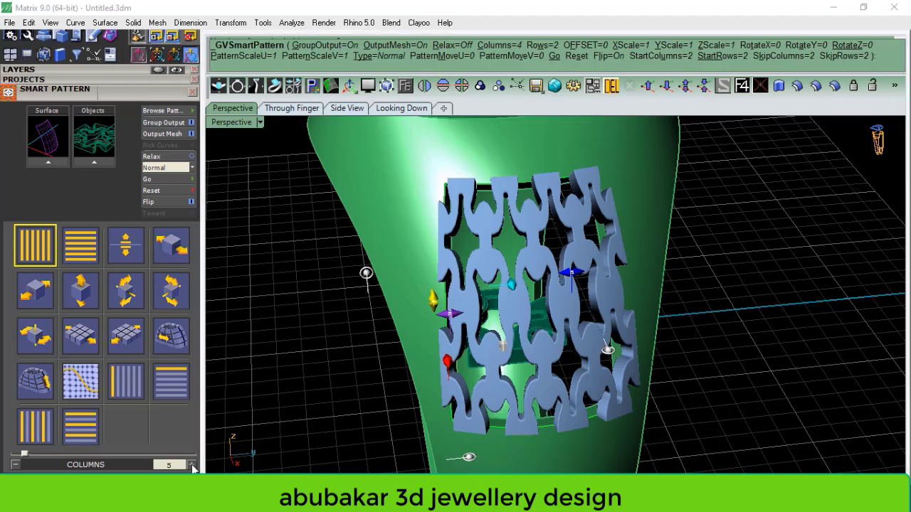
pyautogui.click(15, 464)
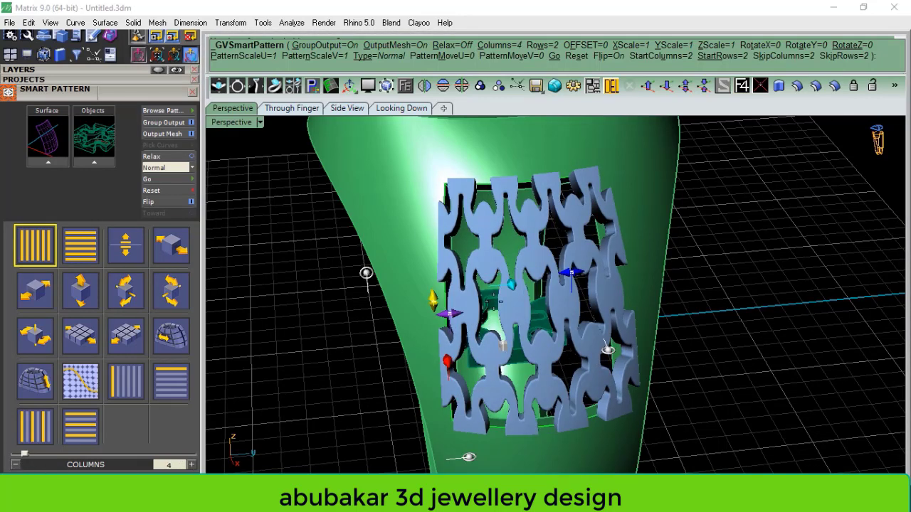
# - Increase the Smart Pattern rows so the lattice runs 4 columns by 5 rows
pyautogui.click(87, 247)
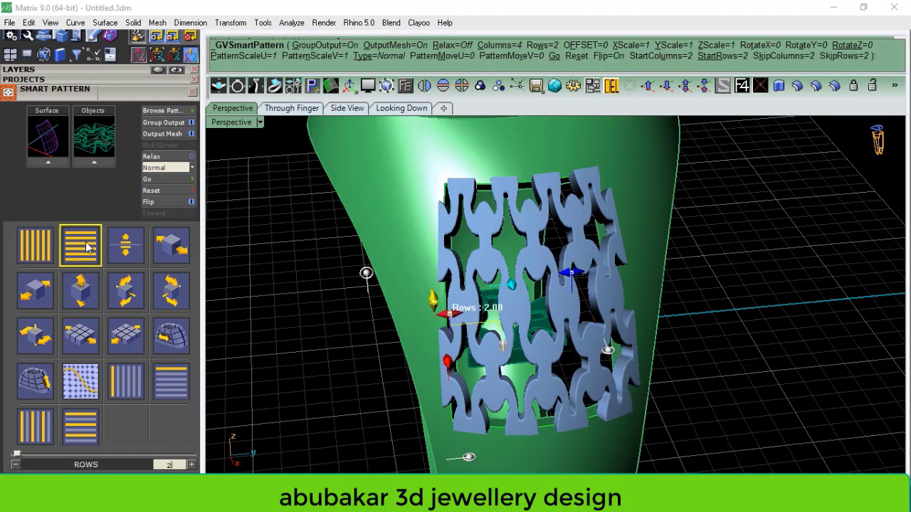
pyautogui.click(192, 465)
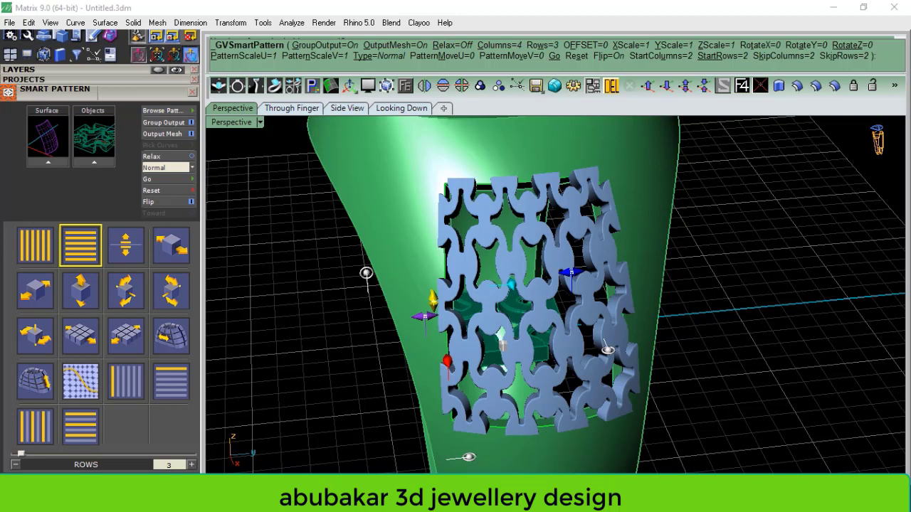
pyautogui.click(191, 465)
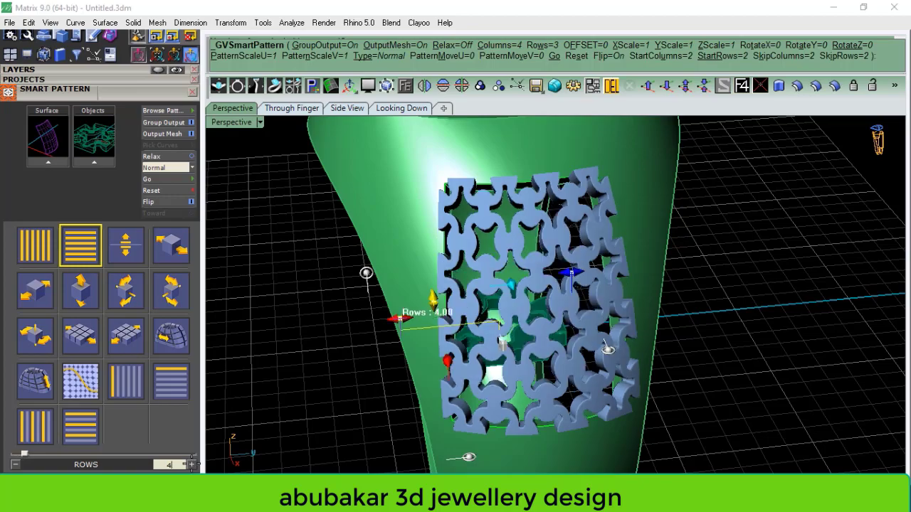
# - Orbit around the ring to review the patterned side panel from several angles
pyautogui.moveTo(498, 320)
pyautogui.mouseDown(button='right')
pyautogui.moveTo(676, 343)
pyautogui.moveTo(627, 335)
pyautogui.mouseUp(button='right')
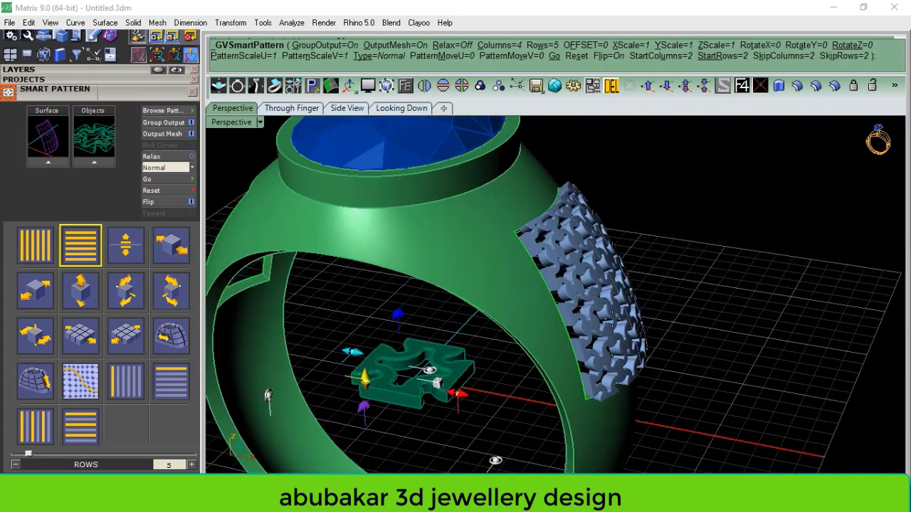
pyautogui.moveTo(636, 395); pyautogui.dragTo(708, 451, button='right')
pyautogui.moveTo(606, 223); pyautogui.dragTo(607, 242, button='right')
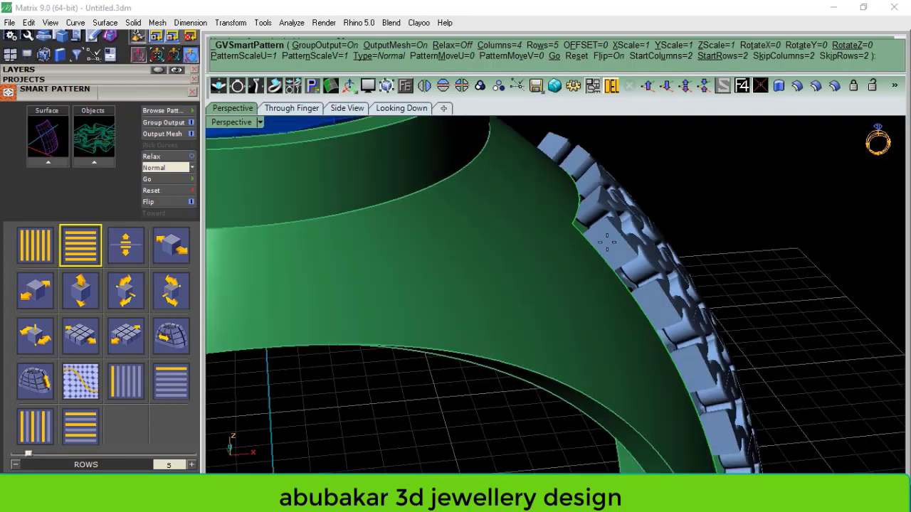
pyautogui.moveTo(629, 193); pyautogui.dragTo(573, 223, button='right')
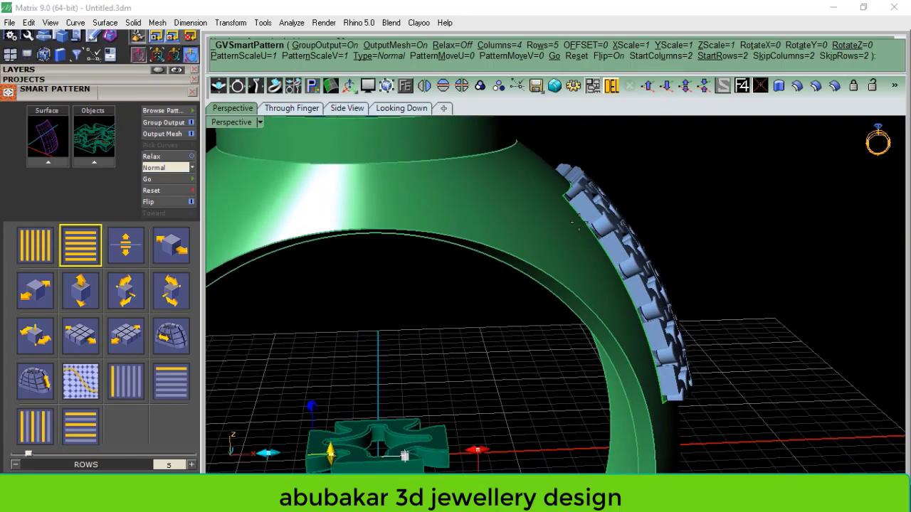
pyautogui.moveTo(604, 264); pyautogui.dragTo(528, 205, button='right')
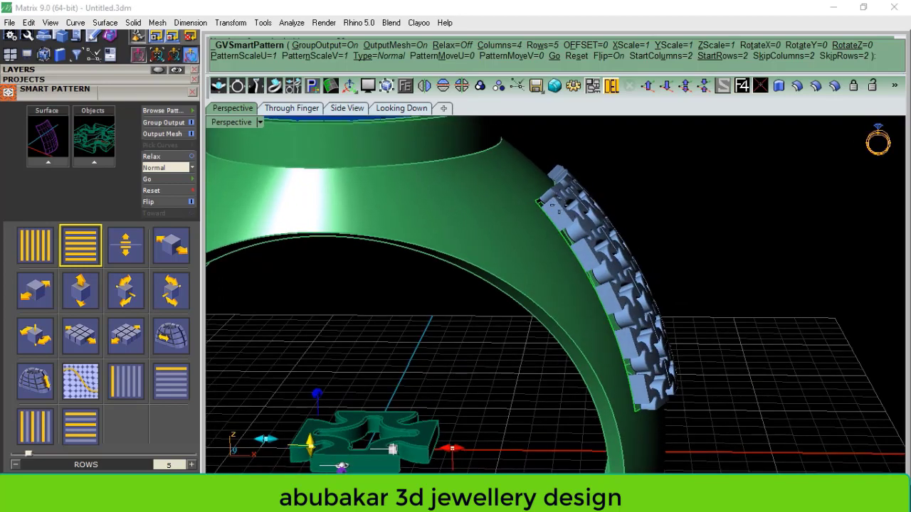
pyautogui.moveTo(534, 249); pyautogui.dragTo(188, 279, button='right')
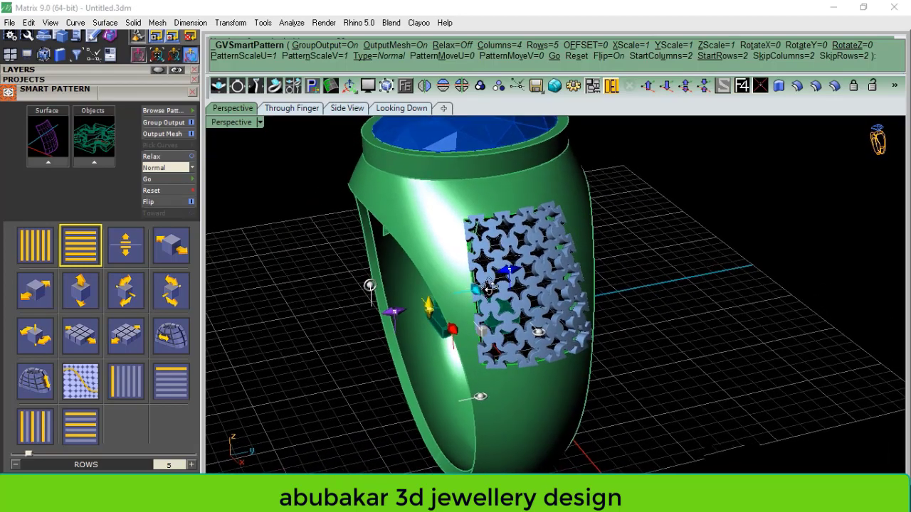
pyautogui.click(137, 249)
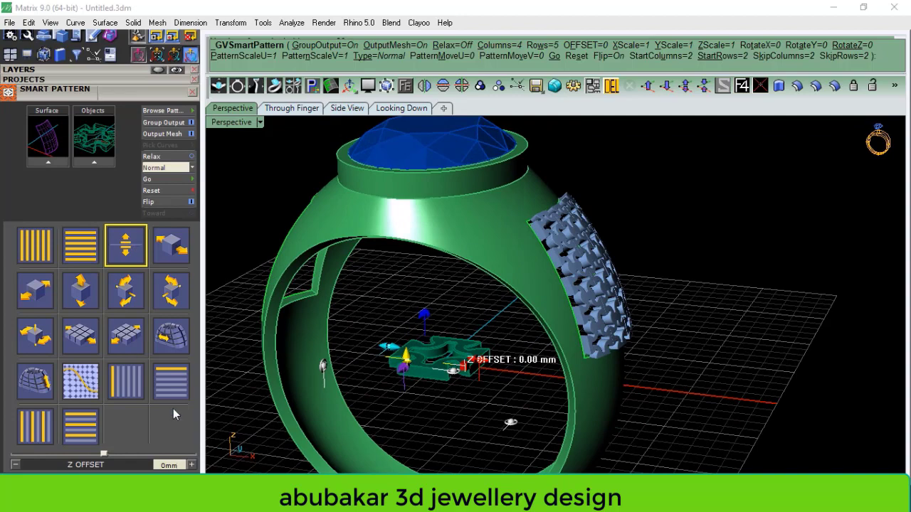
# - Raise the lattice's Z offset from the surface to 0.6 mm
pyautogui.click(192, 464)
pyautogui.scroll(1, 588, 267)
pyautogui.scroll(4, 588, 267)
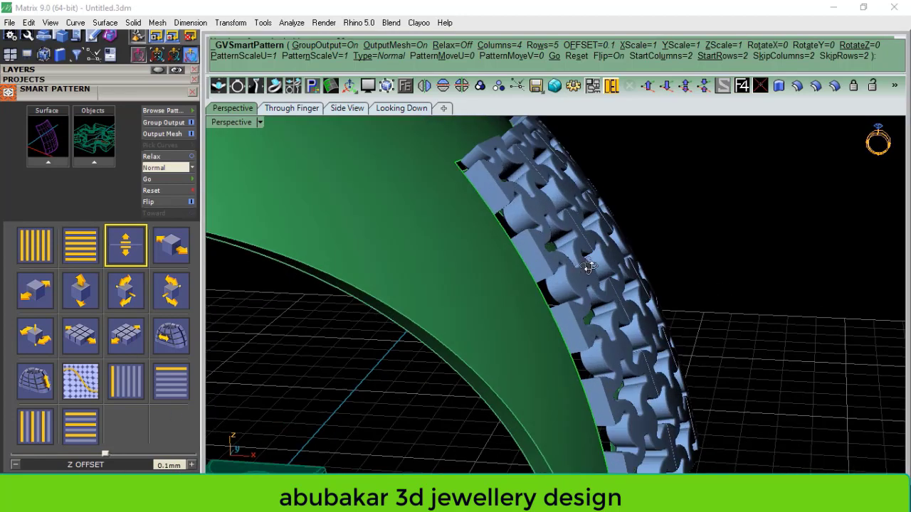
pyautogui.click(194, 465)
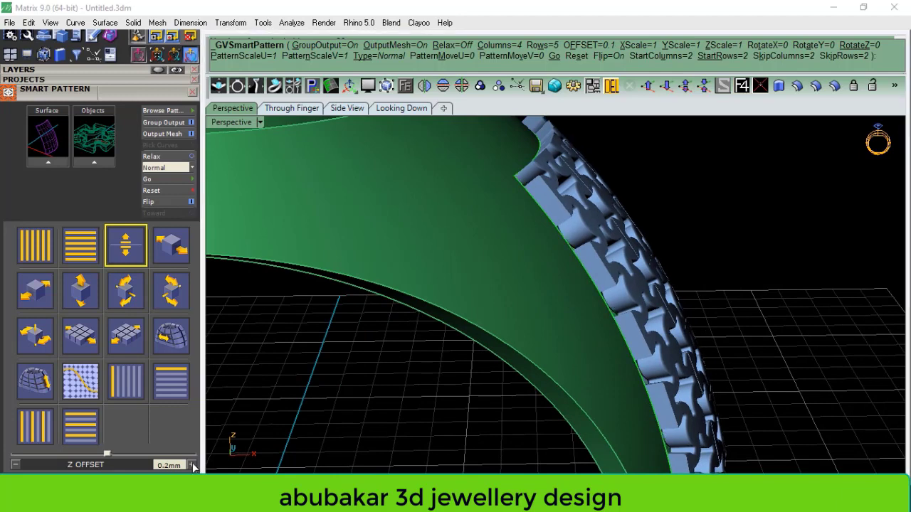
pyautogui.click(194, 465)
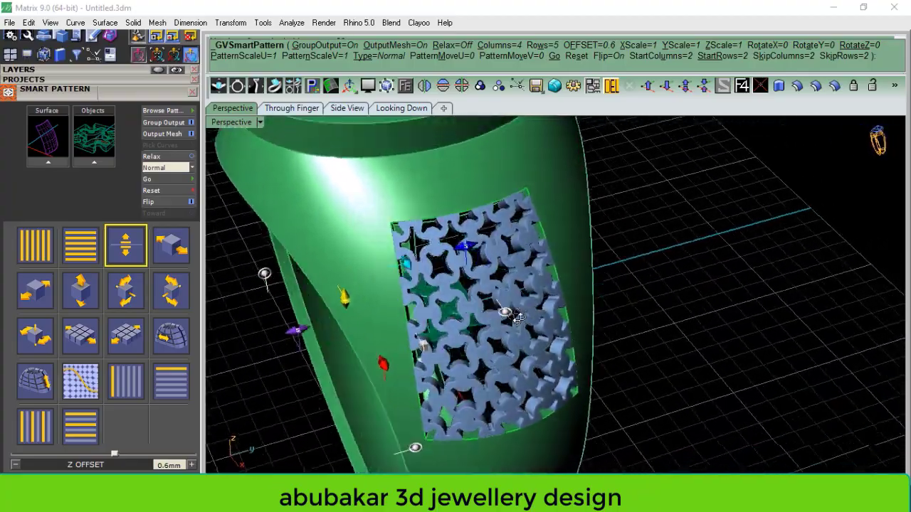
# - Orbit the ring upright with the offset lattice facing front to check it
pyautogui.scroll(-5, 518, 318)
pyautogui.moveTo(517, 317); pyautogui.dragTo(561, 283, button='right')
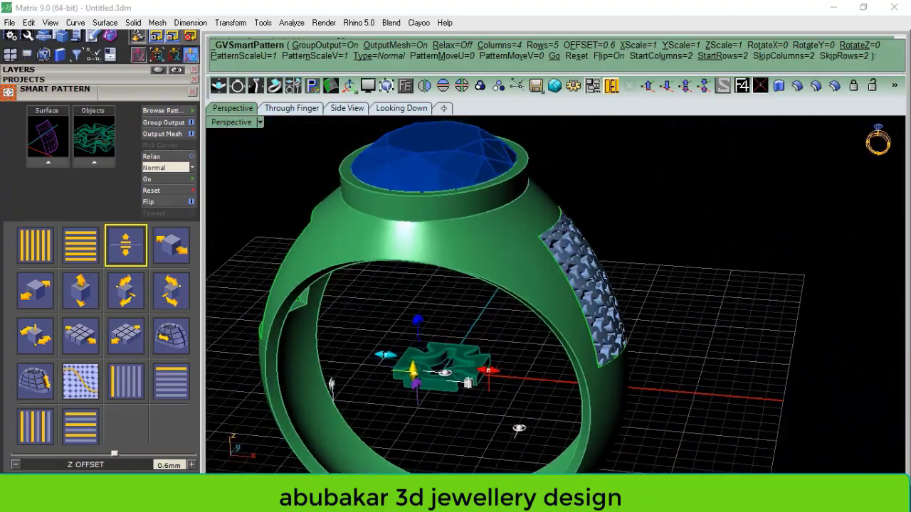
pyautogui.scroll(5, 563, 247)
pyautogui.scroll(-5, 545, 308)
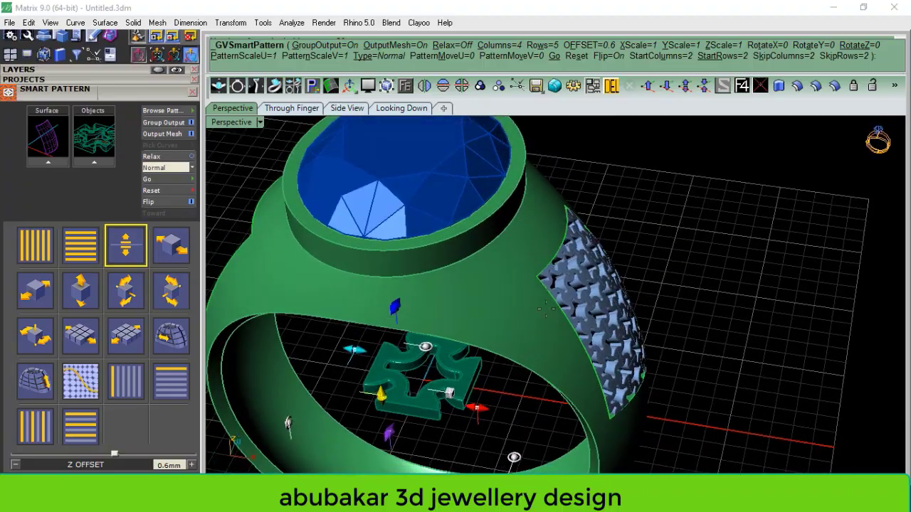
pyautogui.moveTo(555, 285); pyautogui.dragTo(541, 270, button='right')
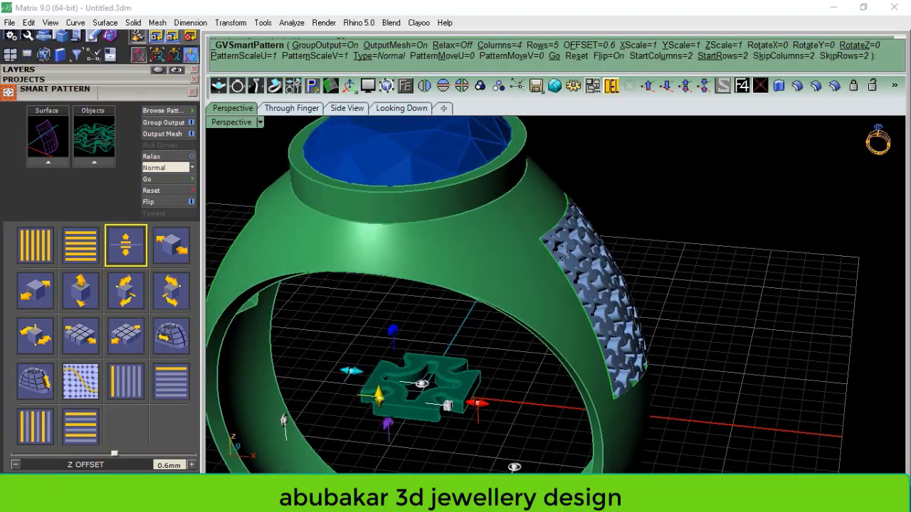
pyautogui.moveTo(655, 364)
pyautogui.mouseDown(button='right')
pyautogui.moveTo(609, 356)
pyautogui.moveTo(640, 335)
pyautogui.mouseUp(button='right')
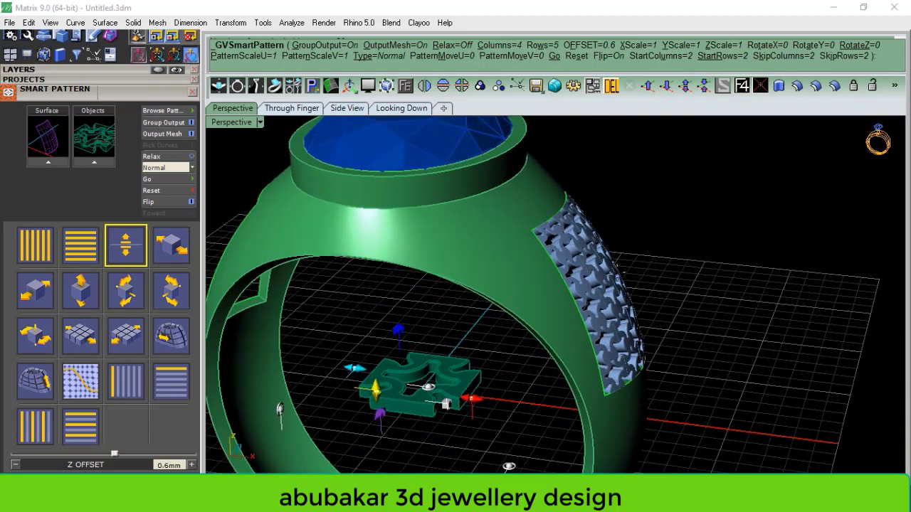
pyautogui.moveTo(582, 281); pyautogui.dragTo(569, 242, button='right')
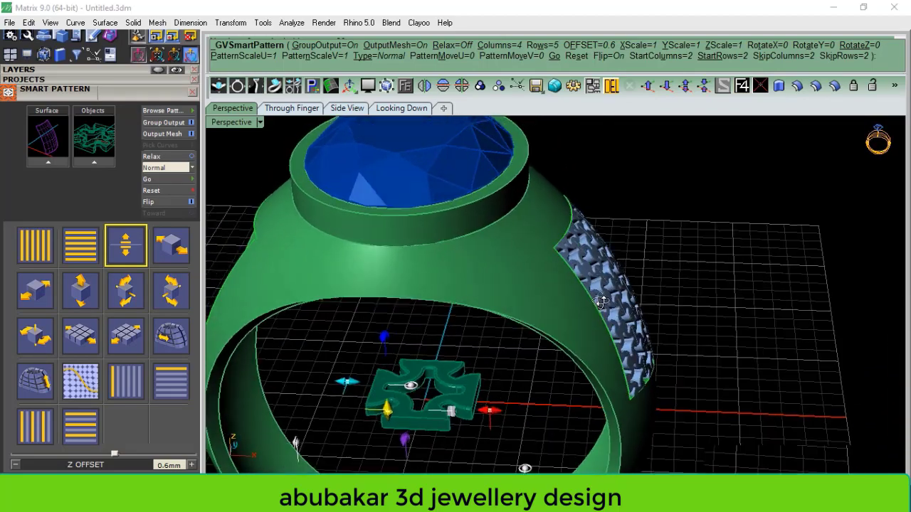
pyautogui.moveTo(616, 340)
pyautogui.mouseDown(button='right')
pyautogui.moveTo(386, 265)
pyautogui.moveTo(531, 295)
pyautogui.moveTo(387, 313)
pyautogui.moveTo(173, 247)
pyautogui.mouseUp(button='right')
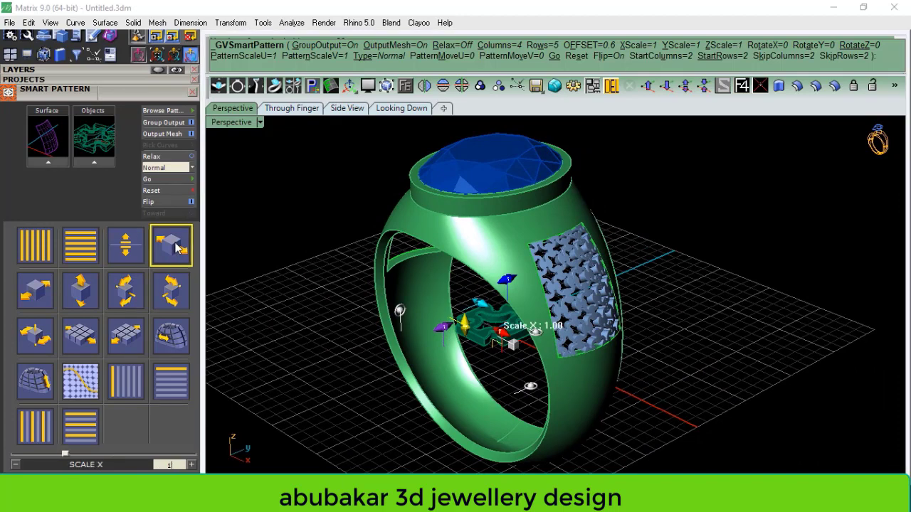
pyautogui.moveTo(173, 247); pyautogui.dragTo(143, 313, button='right')
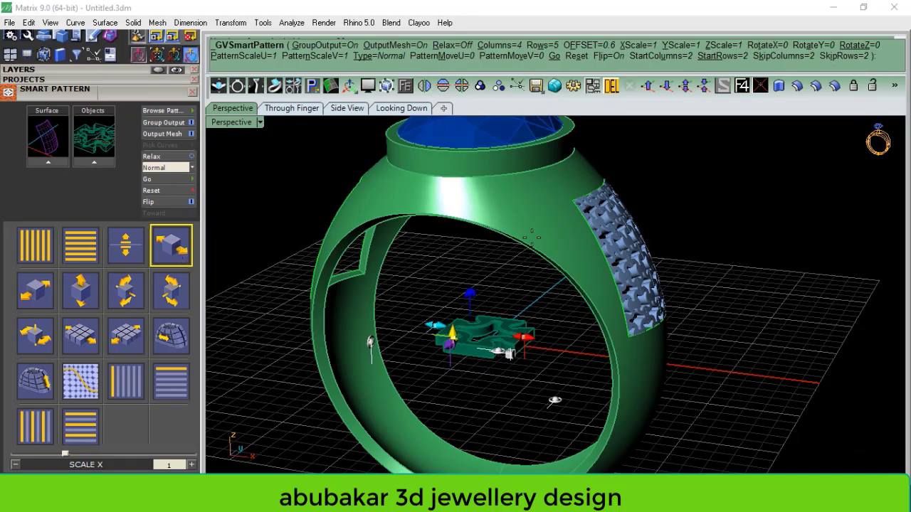
pyautogui.moveTo(532, 236)
pyautogui.mouseDown(button='right')
pyautogui.moveTo(547, 282)
pyautogui.moveTo(569, 277)
pyautogui.mouseUp(button='right')
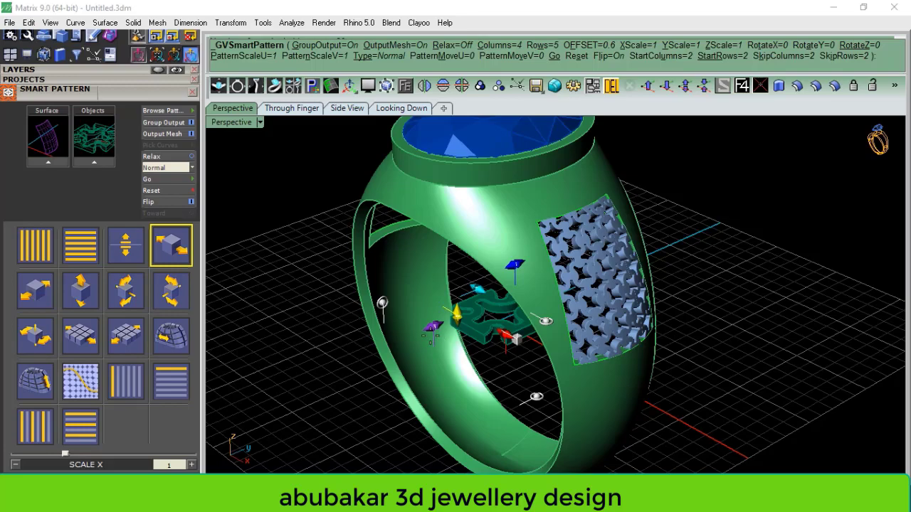
pyautogui.moveTo(298, 327); pyautogui.dragTo(199, 326, button='right')
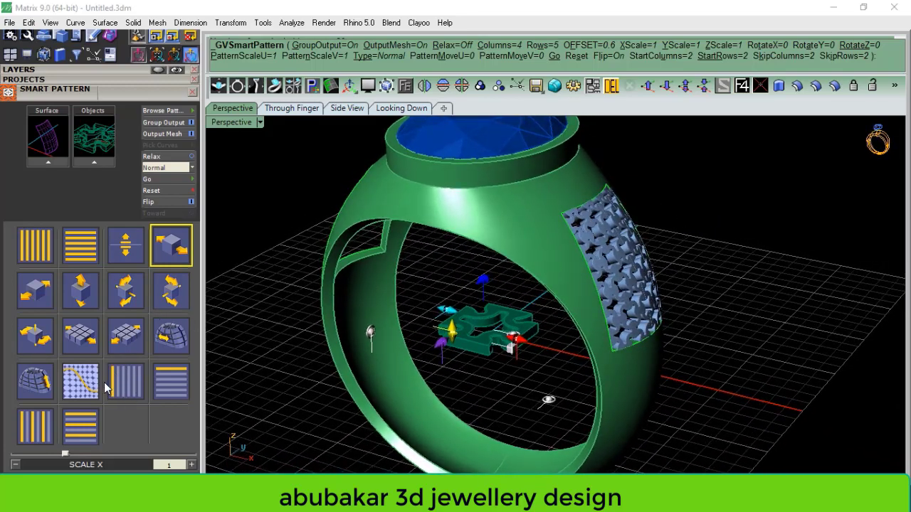
pyautogui.moveTo(539, 304)
pyautogui.mouseDown(button='right')
pyautogui.moveTo(472, 320)
pyautogui.moveTo(515, 305)
pyautogui.moveTo(684, 286)
pyautogui.mouseUp(button='right')
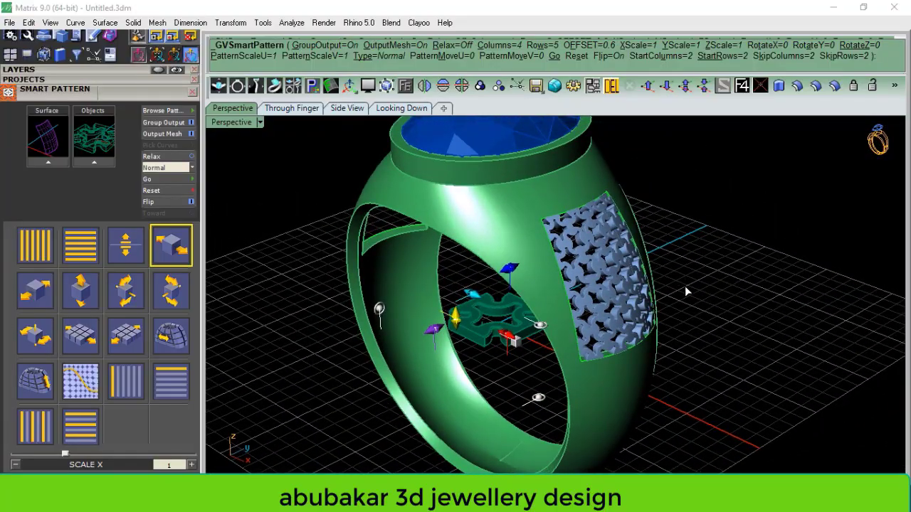
# - Finish the Smart Pattern to generate the 20-piece lattice and close its settings
pyautogui.rightClick(706, 291)
pyautogui.moveTo(519, 332); pyautogui.dragTo(491, 357, button='right')
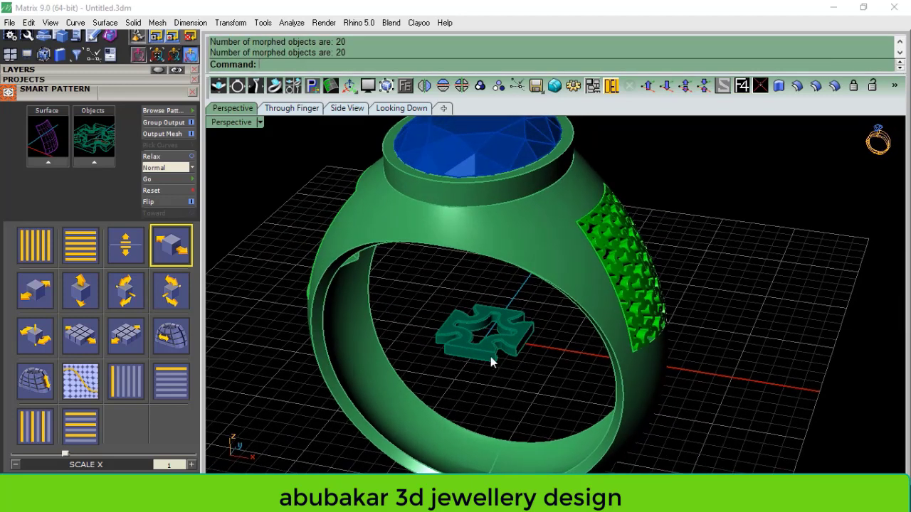
pyautogui.click(192, 93)
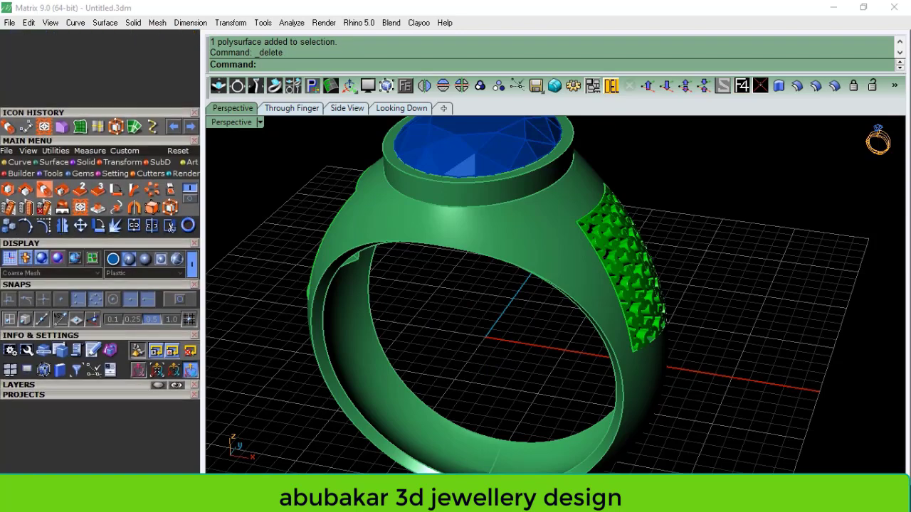
# - Mirror the side-panel lattice pieces across the ring's centre onto the opposite panel
pyautogui.moveTo(462, 285); pyautogui.dragTo(562, 285, button='right')
pyautogui.click(564, 287)
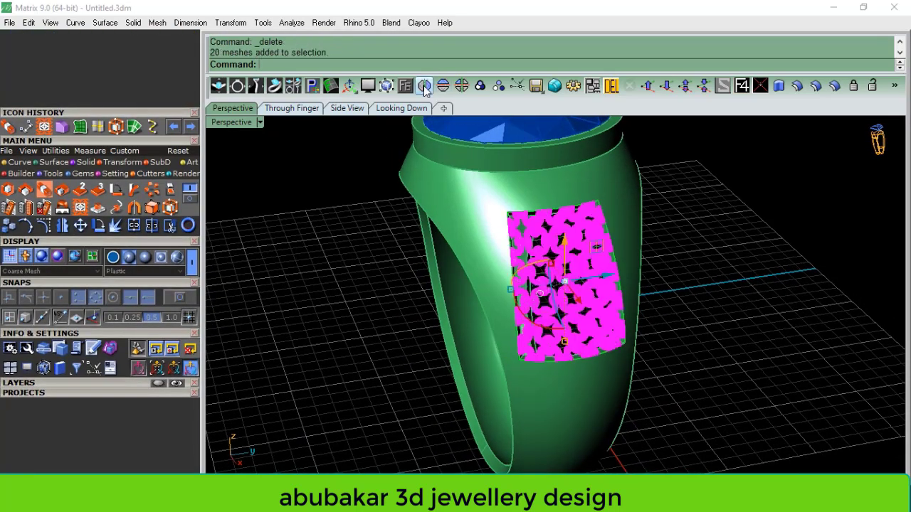
pyautogui.press('Return')
pyautogui.moveTo(453, 334)
pyautogui.mouseDown(button='right')
pyautogui.moveTo(744, 297)
pyautogui.moveTo(448, 242)
pyautogui.mouseUp(button='right')
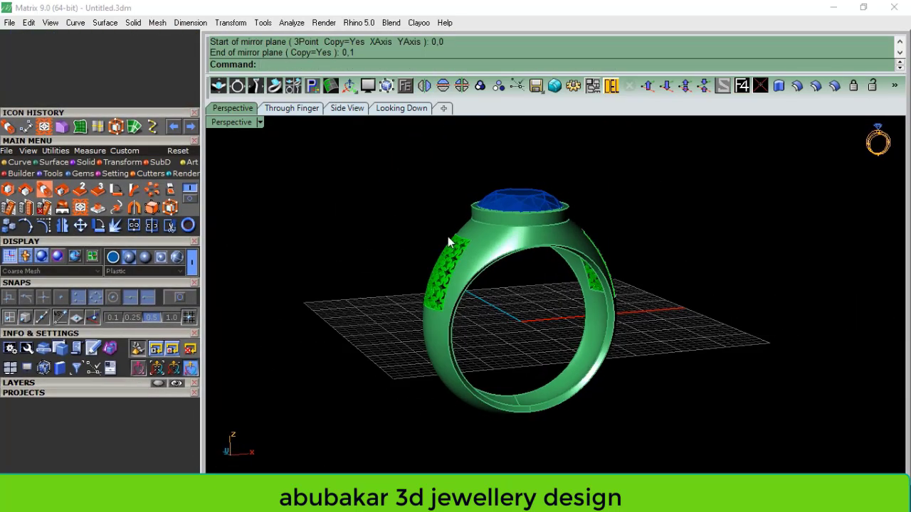
# - Select all lattice pieces by their User 02 layer
pyautogui.click(75, 383)
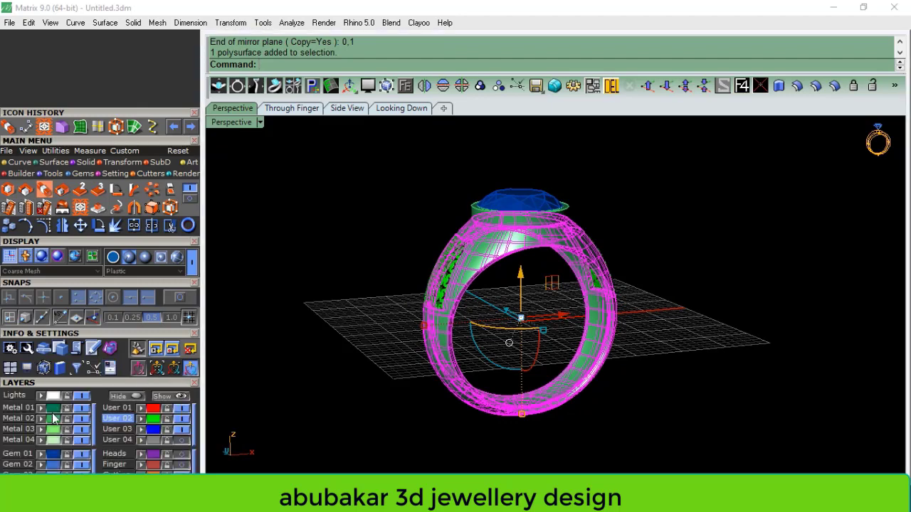
pyautogui.click(371, 370)
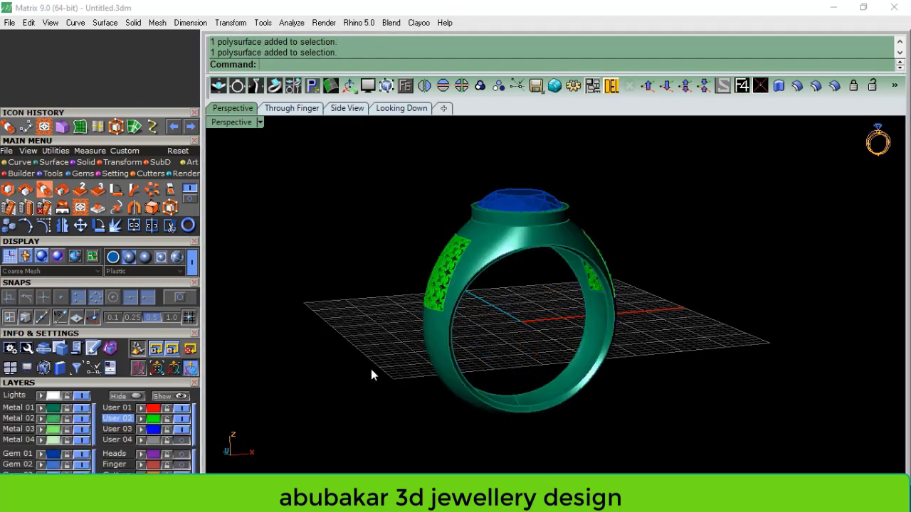
pyautogui.click(151, 418)
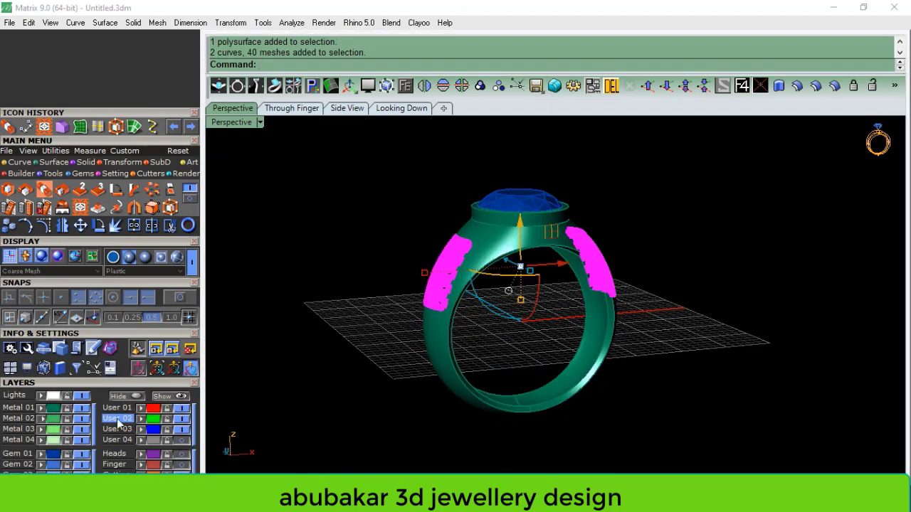
# - Inspect both lattices in the Through Finger view, then return to Perspective facing front
pyautogui.moveTo(720, 317)
pyautogui.mouseDown(button='right')
pyautogui.moveTo(490, 350)
pyautogui.moveTo(579, 358)
pyautogui.moveTo(509, 329)
pyautogui.moveTo(579, 352)
pyautogui.moveTo(677, 291)
pyautogui.moveTo(760, 269)
pyautogui.moveTo(709, 285)
pyautogui.moveTo(673, 269)
pyautogui.moveTo(605, 264)
pyautogui.moveTo(498, 322)
pyautogui.moveTo(474, 380)
pyautogui.moveTo(441, 377)
pyautogui.moveTo(619, 271)
pyautogui.moveTo(579, 281)
pyautogui.moveTo(537, 309)
pyautogui.moveTo(641, 344)
pyautogui.moveTo(538, 306)
pyautogui.mouseUp(button='right')
pyautogui.scroll(3, 578, 281)
pyautogui.scroll(-2, 538, 306)
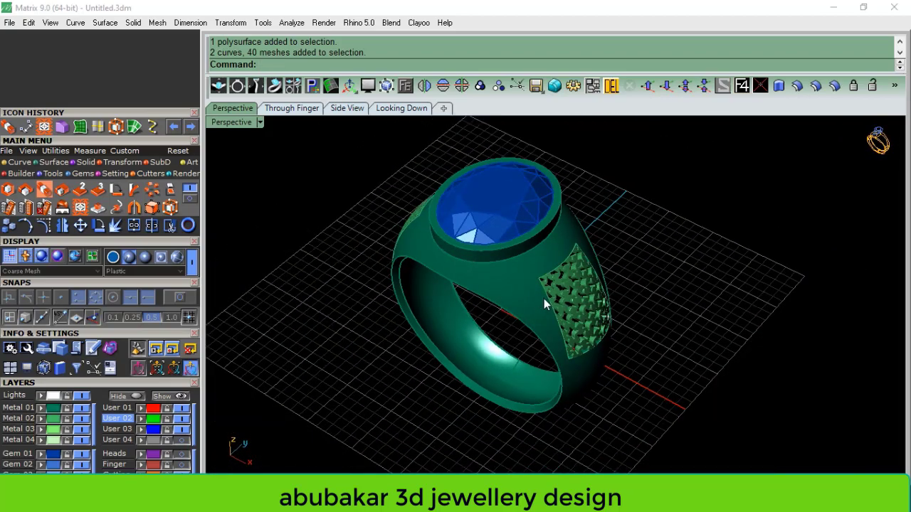
pyautogui.click(292, 109)
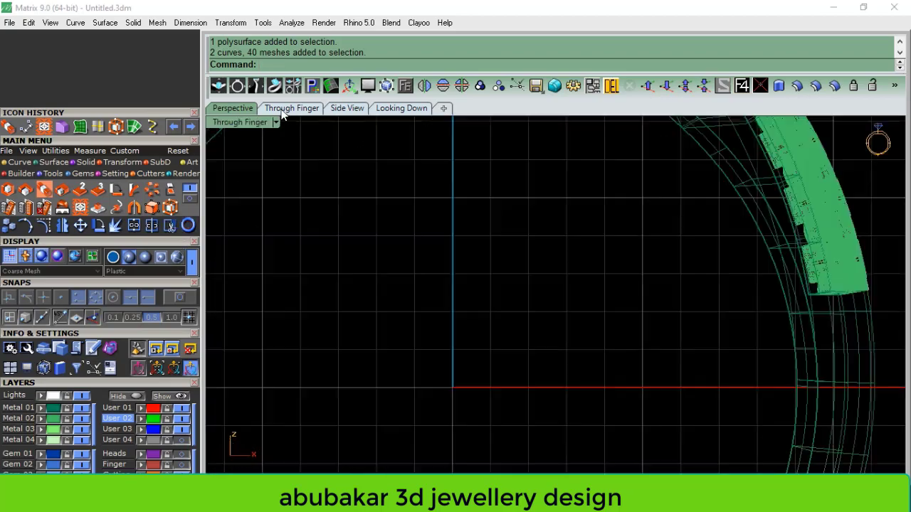
pyautogui.press('Down')
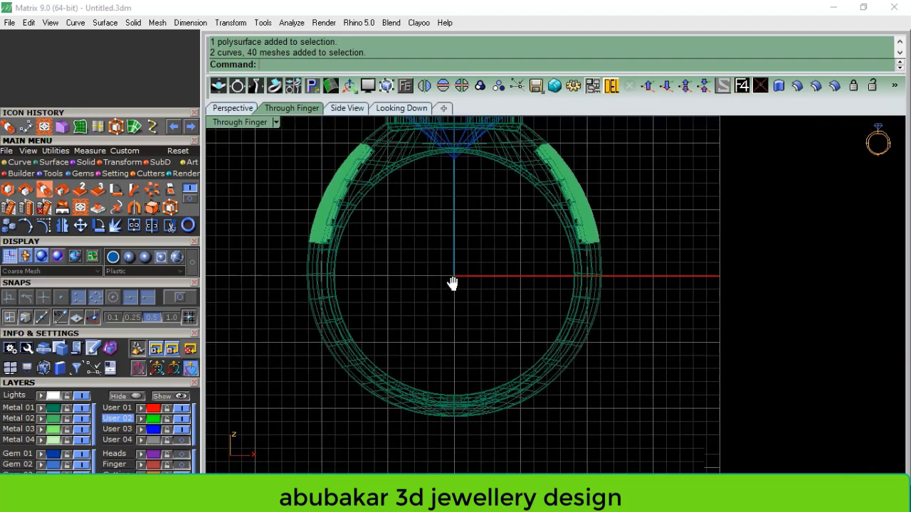
pyautogui.press('Down')
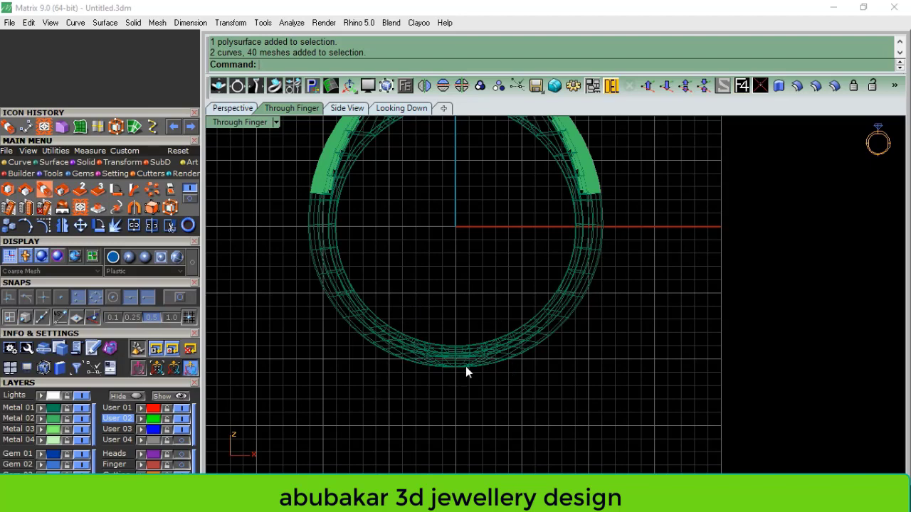
pyautogui.click(226, 111)
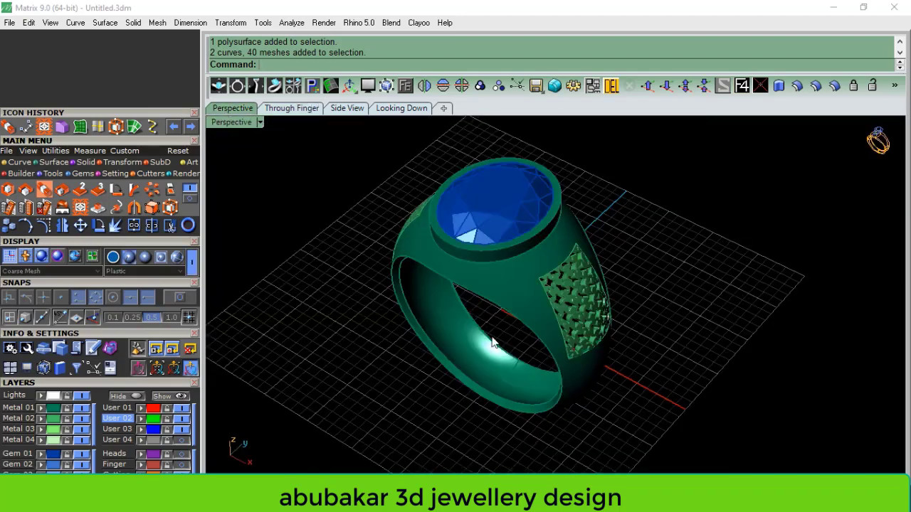
pyautogui.moveTo(491, 340)
pyautogui.mouseDown(button='right')
pyautogui.moveTo(520, 398)
pyautogui.moveTo(715, 352)
pyautogui.moveTo(517, 394)
pyautogui.moveTo(628, 392)
pyautogui.moveTo(480, 354)
pyautogui.moveTo(525, 376)
pyautogui.moveTo(611, 359)
pyautogui.moveTo(590, 361)
pyautogui.mouseUp(button='right')
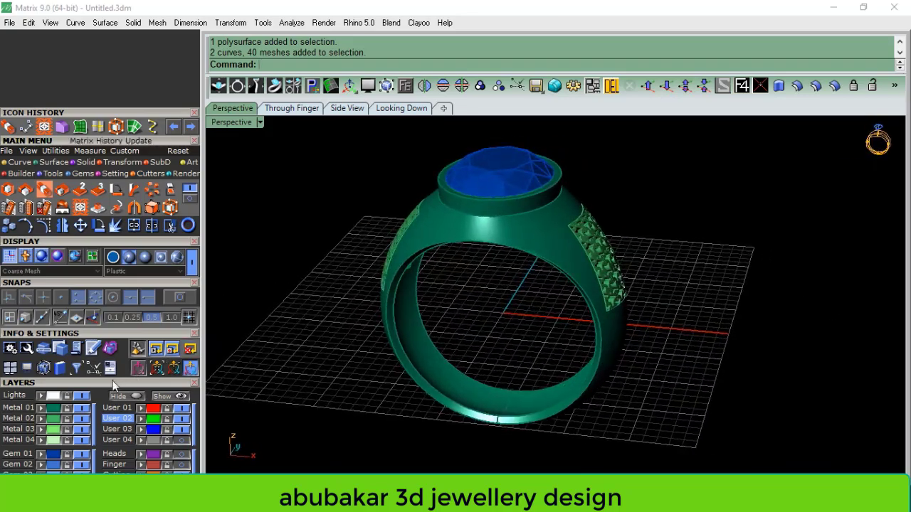
# - Collapse the layer list and orbit to review the star-cut lattices and shank
pyautogui.click(102, 383)
pyautogui.moveTo(354, 300)
pyautogui.mouseDown(button='right')
pyautogui.moveTo(555, 308)
pyautogui.moveTo(546, 393)
pyautogui.moveTo(693, 244)
pyautogui.moveTo(610, 260)
pyautogui.moveTo(704, 252)
pyautogui.moveTo(612, 260)
pyautogui.moveTo(510, 246)
pyautogui.moveTo(455, 275)
pyautogui.moveTo(621, 281)
pyautogui.moveTo(413, 258)
pyautogui.moveTo(495, 271)
pyautogui.mouseUp(button='right')
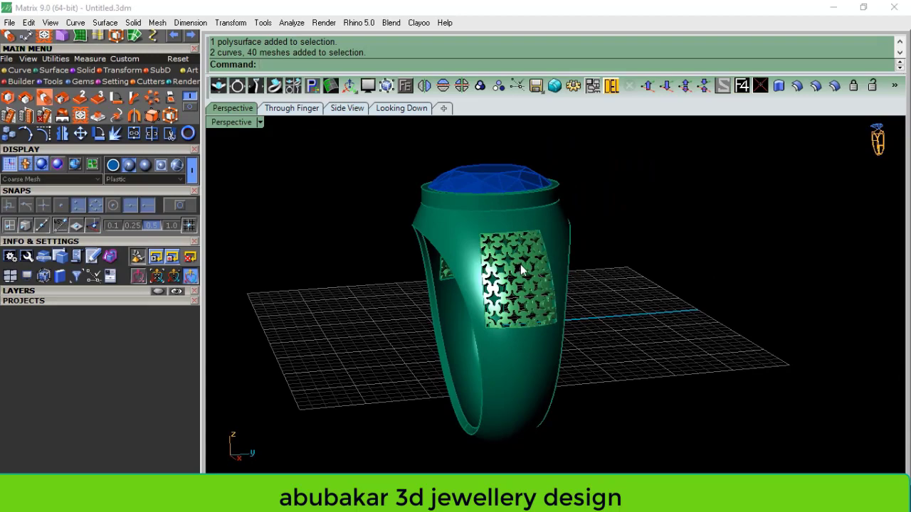
pyautogui.moveTo(523, 271)
pyautogui.mouseDown(button='right')
pyautogui.moveTo(451, 264)
pyautogui.moveTo(530, 282)
pyautogui.moveTo(483, 259)
pyautogui.moveTo(621, 280)
pyautogui.moveTo(515, 273)
pyautogui.moveTo(559, 282)
pyautogui.moveTo(460, 250)
pyautogui.moveTo(584, 260)
pyautogui.moveTo(651, 291)
pyautogui.moveTo(673, 386)
pyautogui.moveTo(605, 340)
pyautogui.moveTo(549, 325)
pyautogui.moveTo(585, 321)
pyautogui.moveTo(734, 231)
pyautogui.moveTo(680, 289)
pyautogui.mouseUp(button='right')
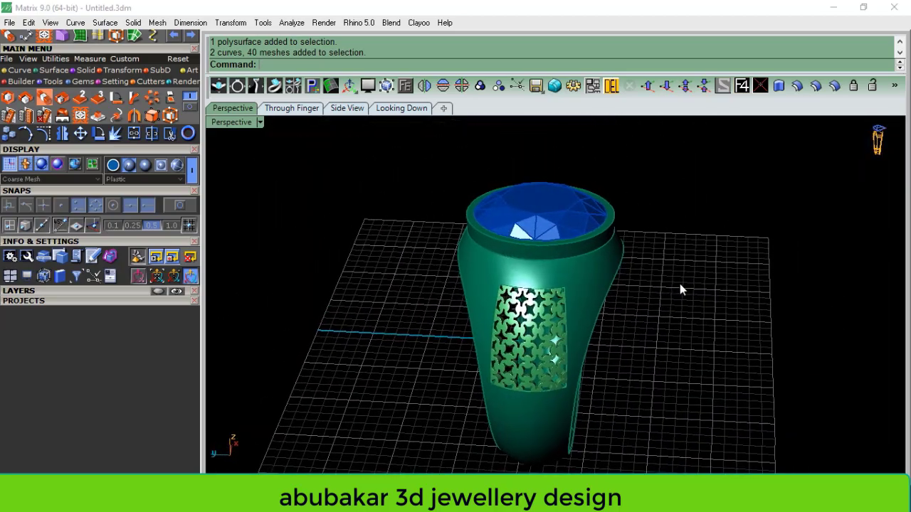
pyautogui.moveTo(629, 322)
pyautogui.mouseDown(button='right')
pyautogui.moveTo(665, 286)
pyautogui.moveTo(702, 280)
pyautogui.moveTo(661, 270)
pyautogui.moveTo(549, 279)
pyautogui.moveTo(481, 308)
pyautogui.moveTo(468, 346)
pyautogui.moveTo(562, 307)
pyautogui.mouseUp(button='right')
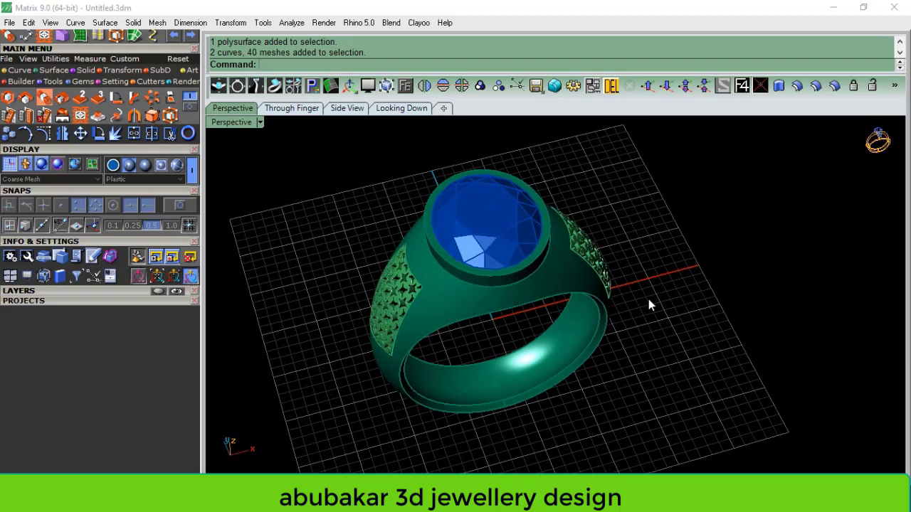